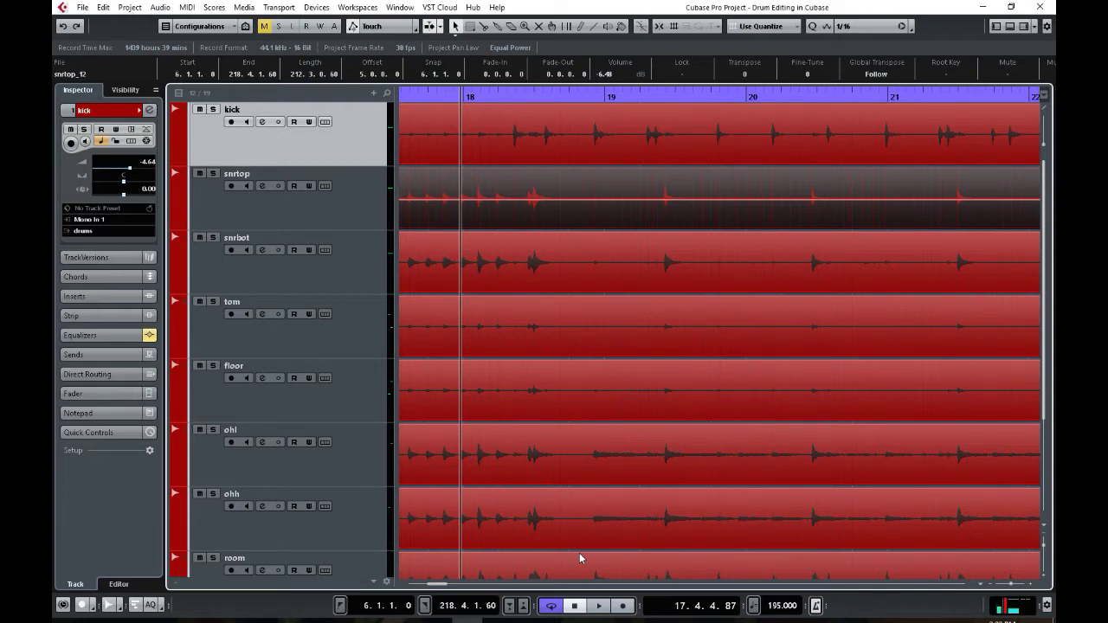
Play back the drum tracks from about bar 15 to bar 21 in two passes, toggling the metronome click between them.
{"action": "key", "text": "KP_Subtract"}
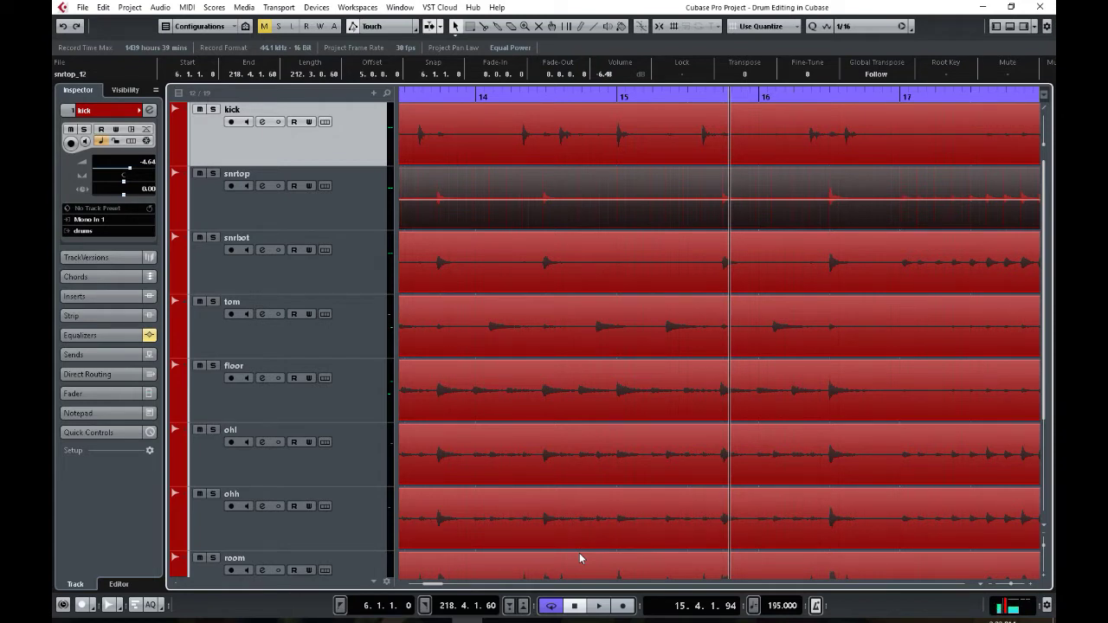
{"action": "key", "text": "space"}
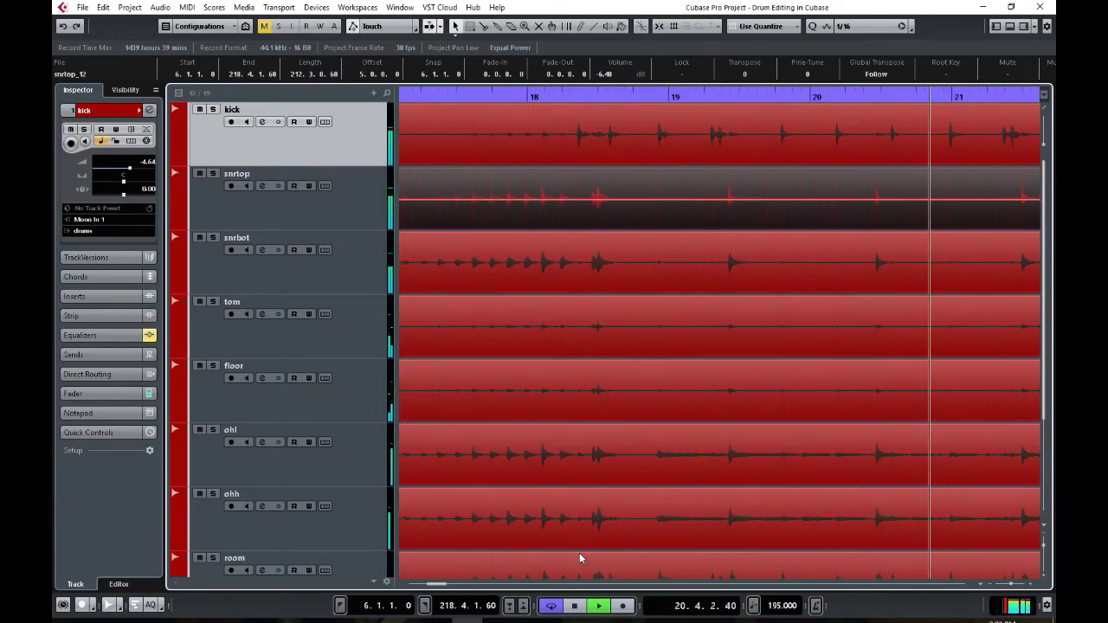
{"action": "key", "text": "space"}
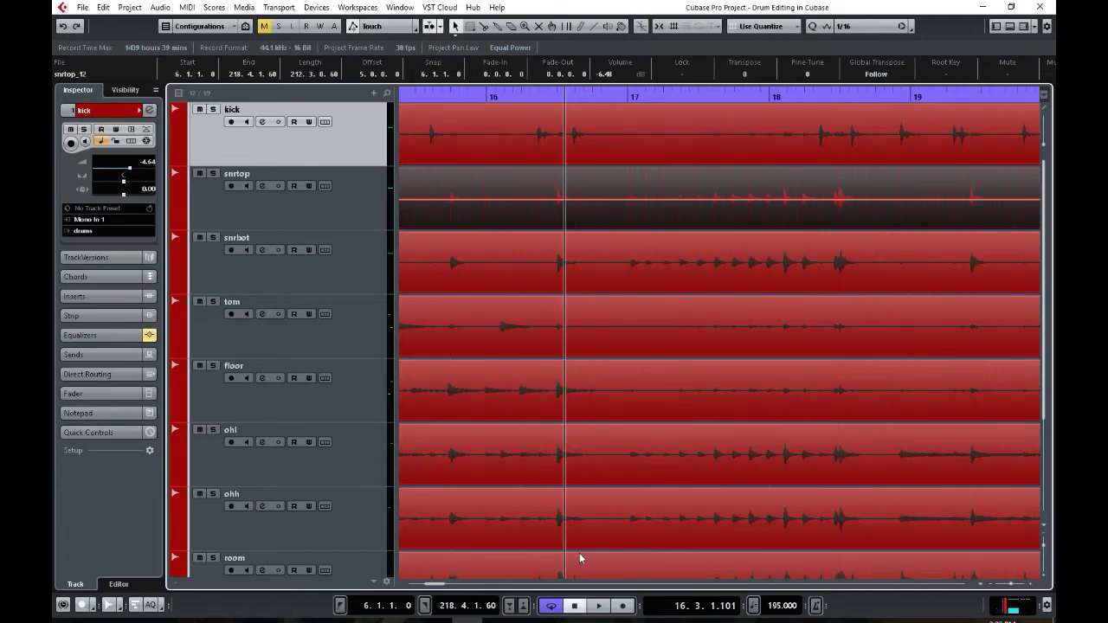
{"action": "key", "text": "c"}
{"action": "key", "text": "KP_Subtract"}
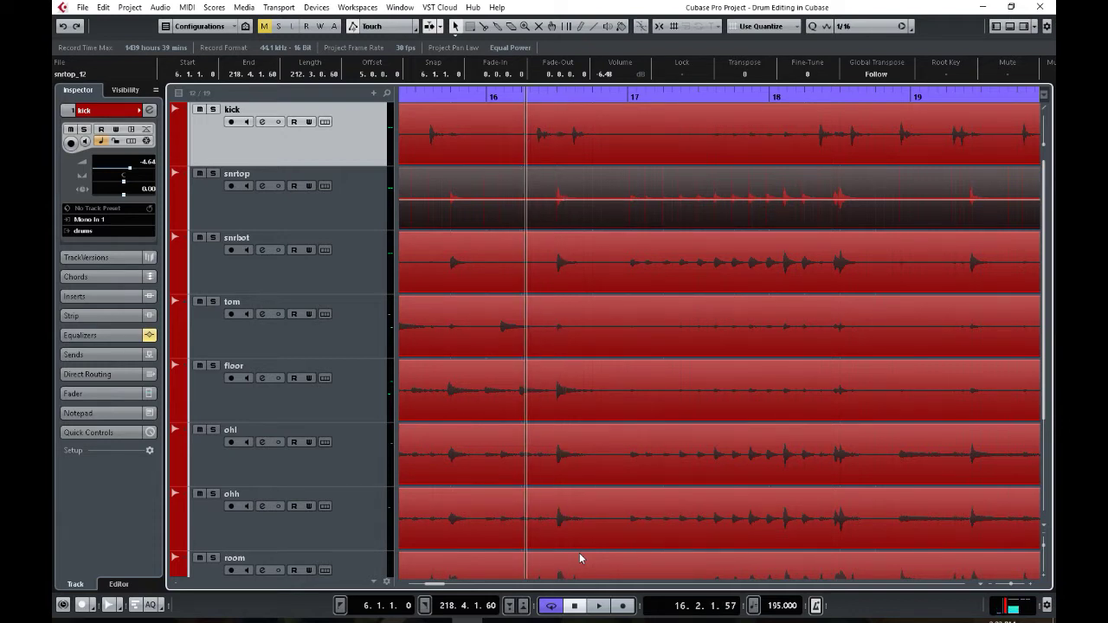
{"action": "key", "text": "space"}
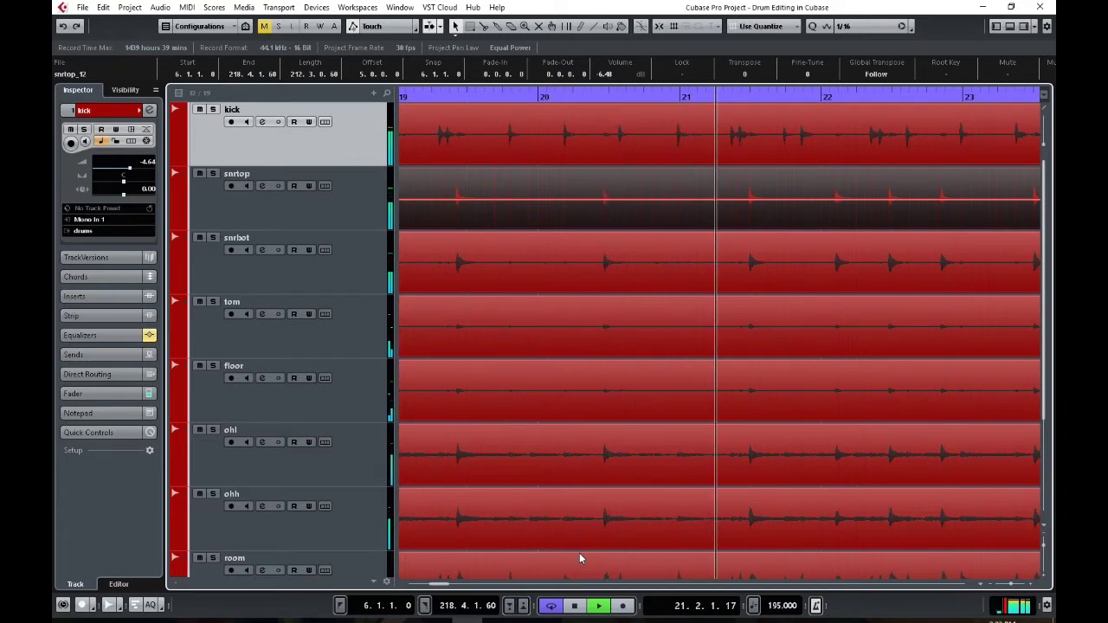
{"action": "key", "text": "space"}
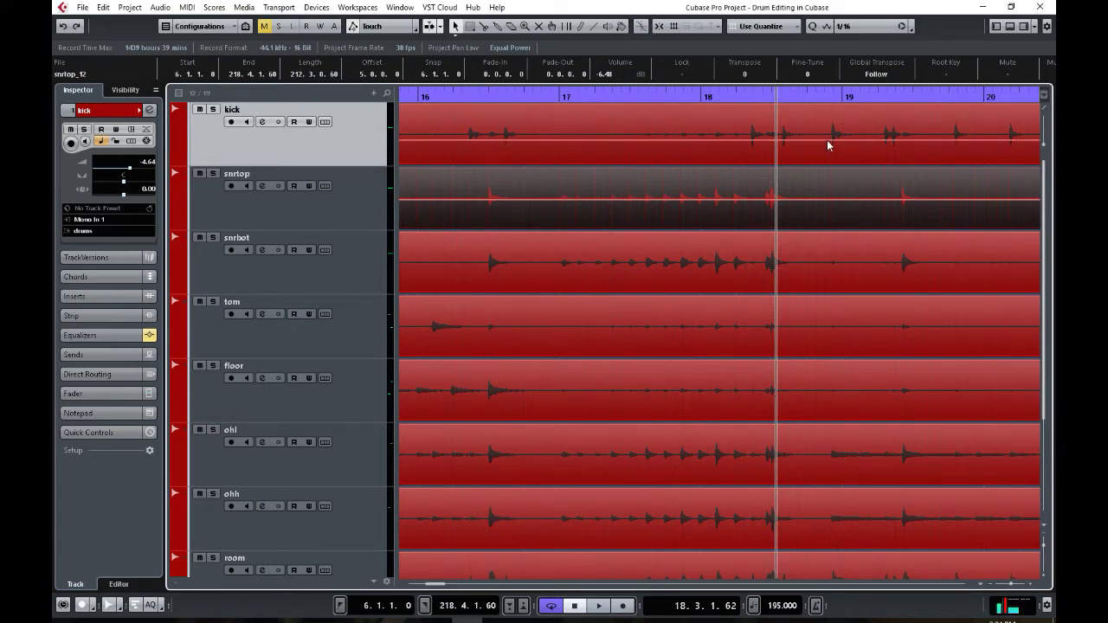
Raise the hitpoint threshold of the kick_11 event so only the loud kick hits keep markers, and check the hits that follow.
{"action": "left_click", "coordinate": [693, 156]}
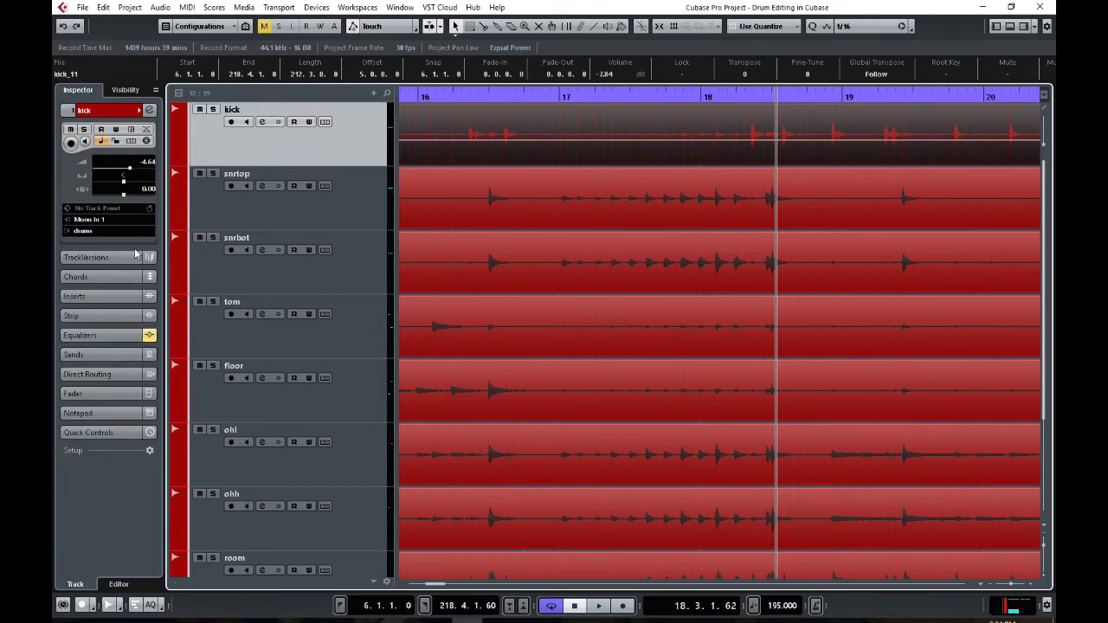
{"action": "double_click", "coordinate": [505, 150]}
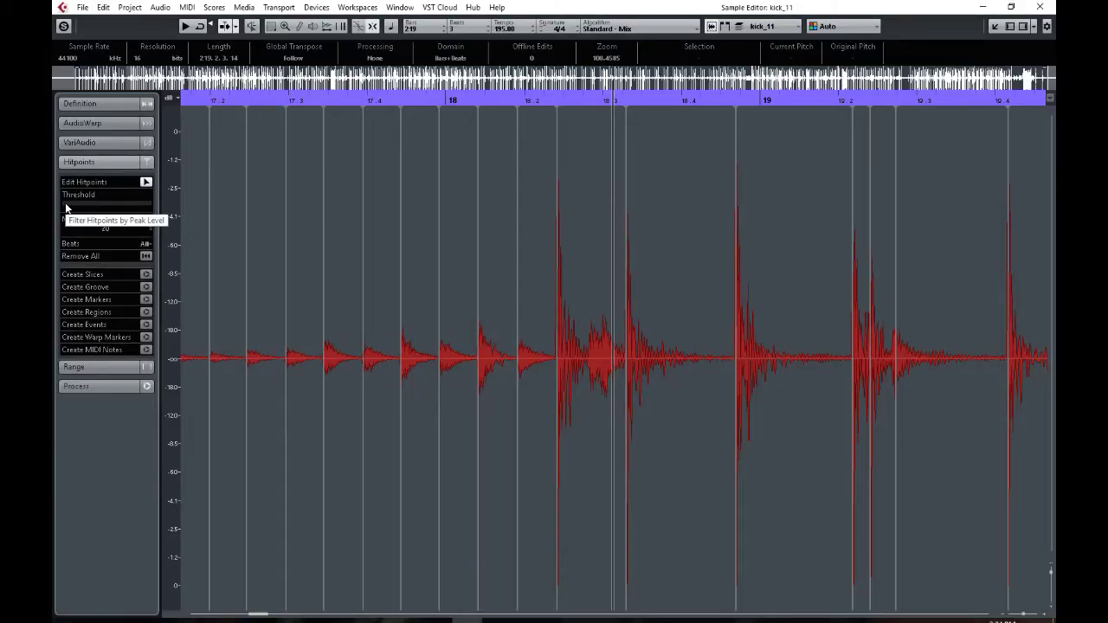
{"action": "left_click_drag", "start_coordinate": [66, 208], "coordinate": [85, 206]}
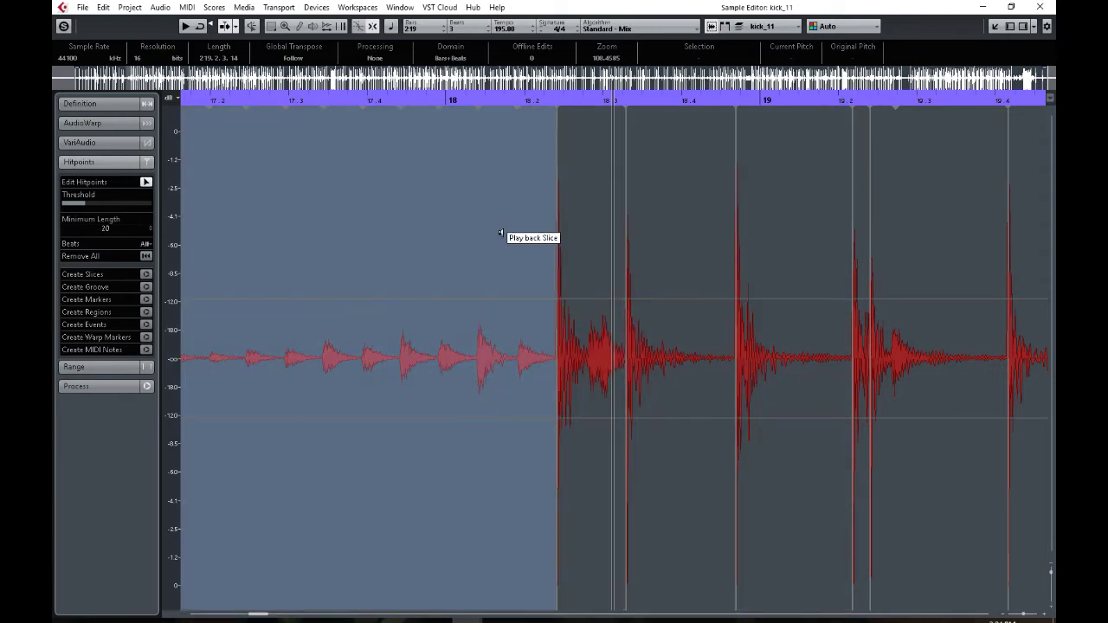
{"action": "left_click", "coordinate": [369, 160]}
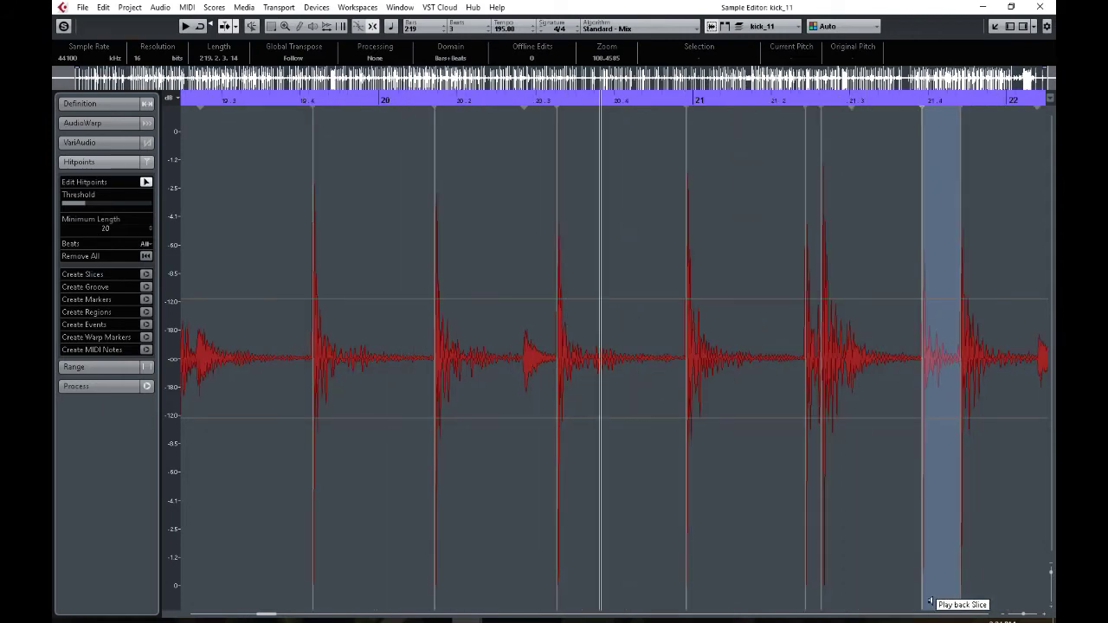
{"action": "key", "text": "space"}
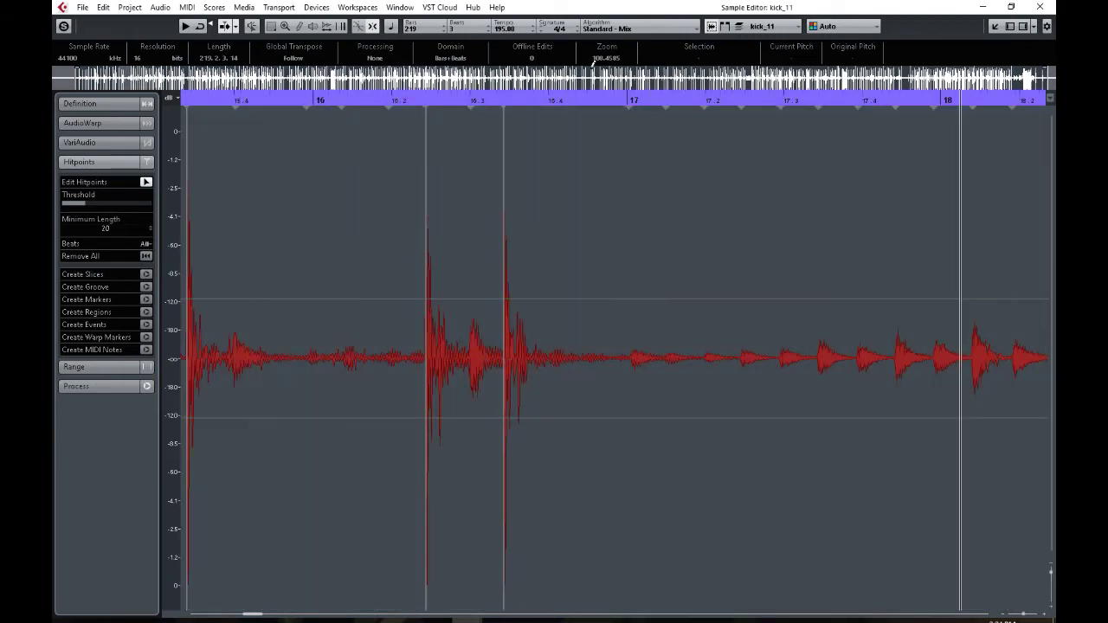
{"action": "key", "text": "Return"}
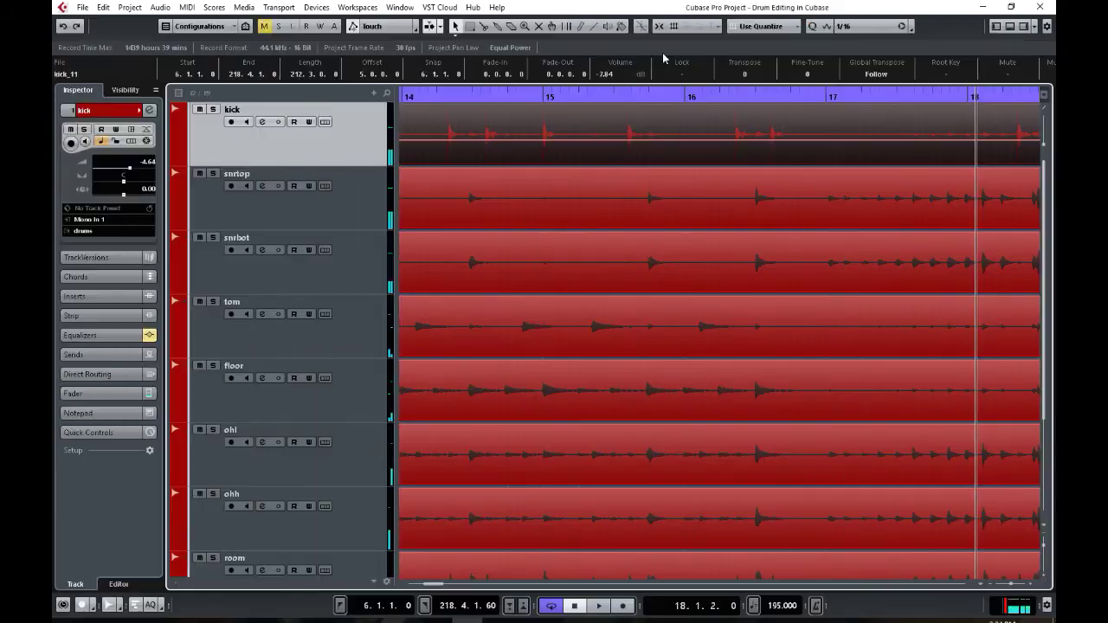
Raise the hitpoint threshold of the snrtop_12 event slightly so only real snare hits keep markers, and check the resulting slices.
{"action": "left_click", "coordinate": [538, 204]}
{"action": "key", "text": "Return"}
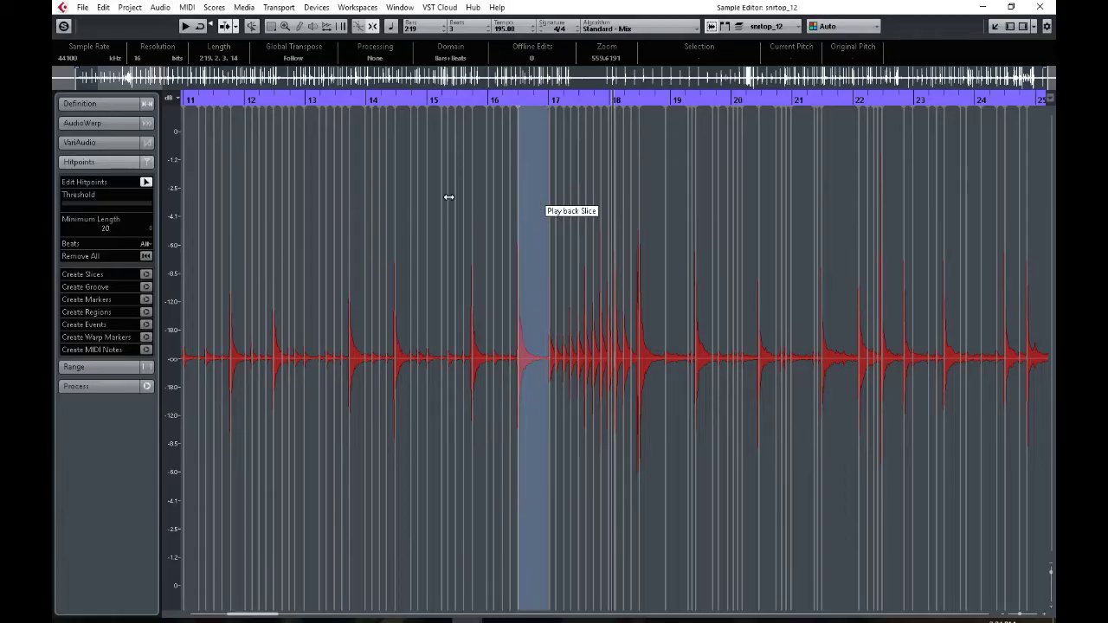
{"action": "left_click_drag", "start_coordinate": [70, 208], "coordinate": [71, 205]}
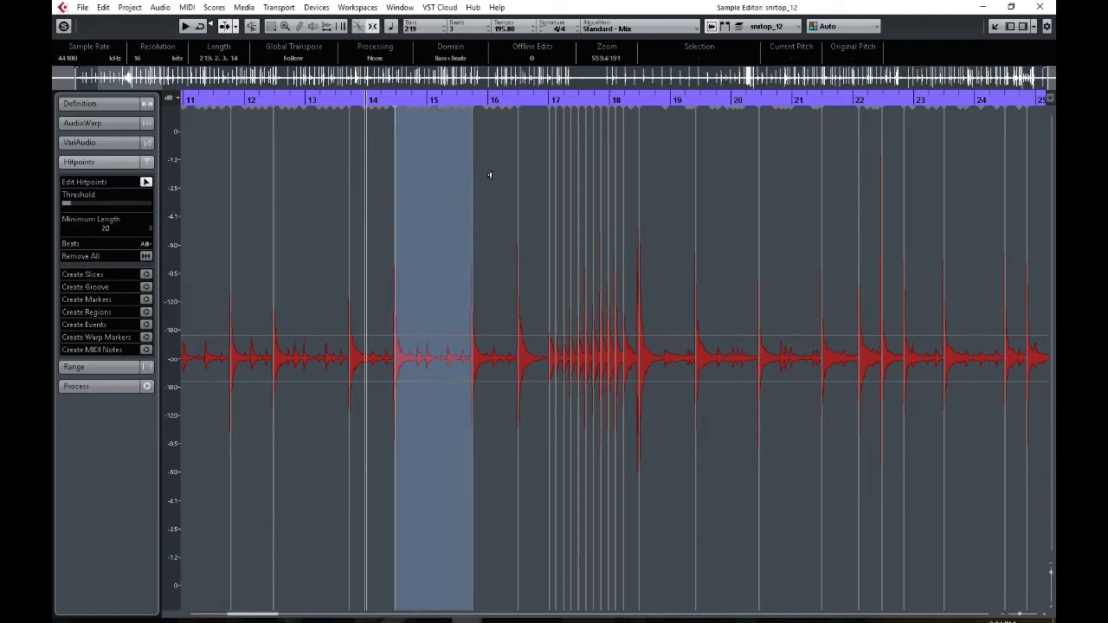
{"action": "key", "text": "space"}
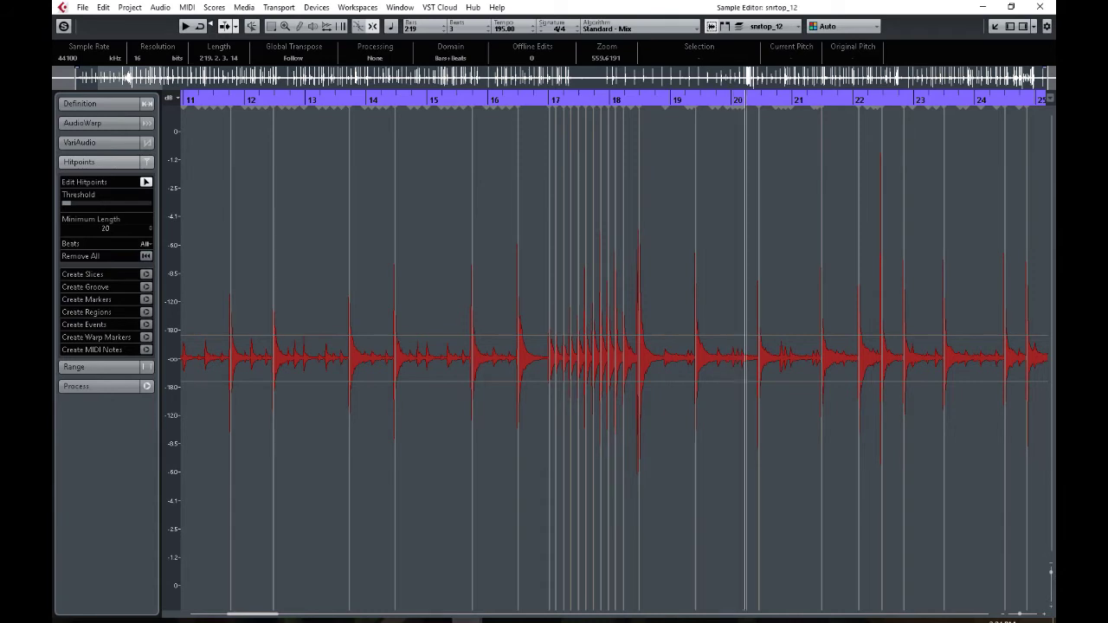
{"action": "key", "text": "space"}
{"action": "key", "text": "Return"}
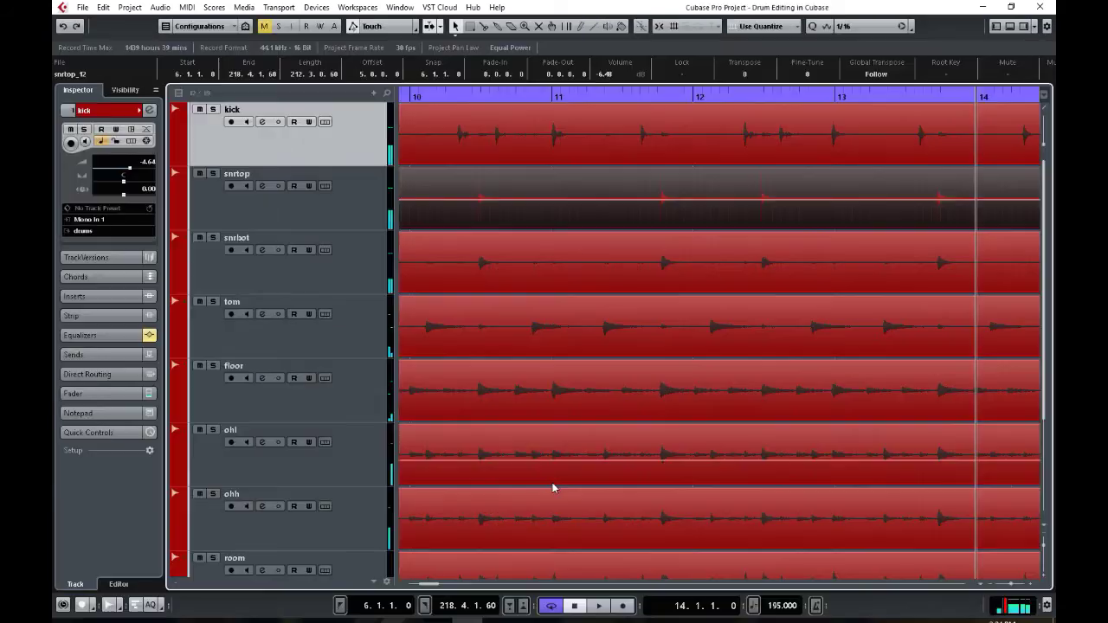
Move all tracks from kick down to the drums group track into a new folder.
{"action": "left_click_drag", "start_coordinate": [425, 585], "coordinate": [436, 587]}
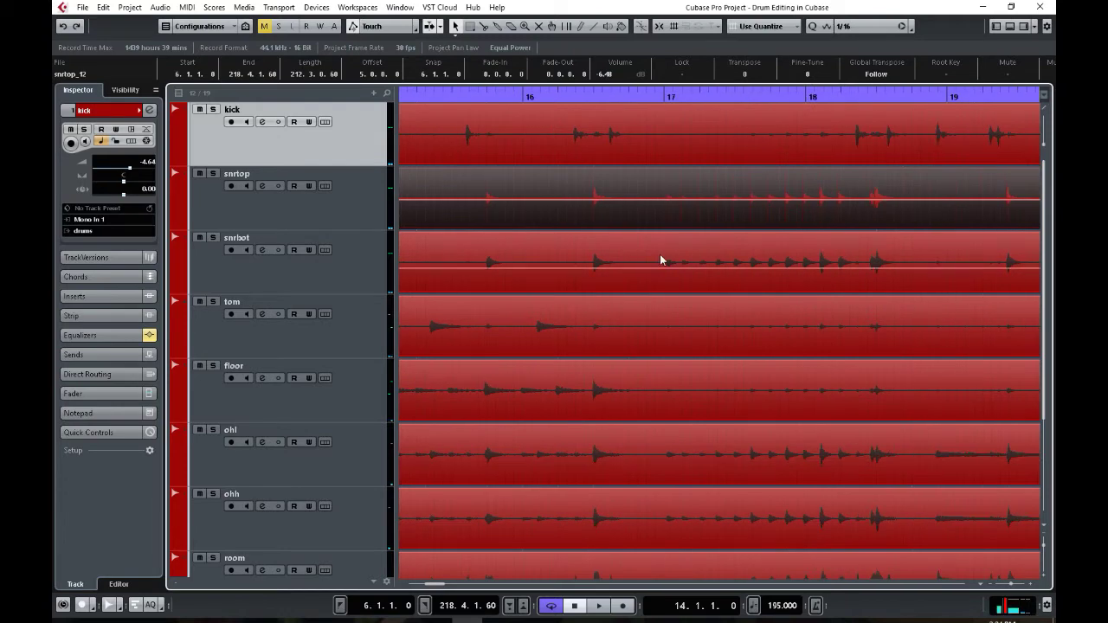
{"action": "scroll", "coordinate": [1044, 246], "scroll_direction": "down", "scroll_amount": 3}
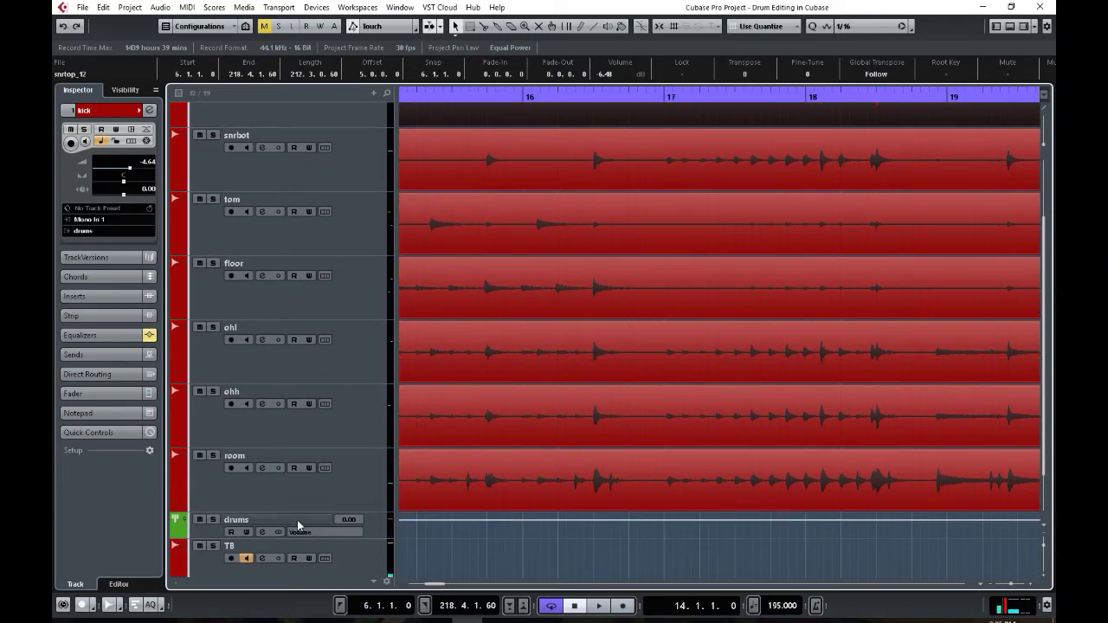
{"action": "left_click", "coordinate": [208, 535], "text": "shift"}
{"action": "right_click", "coordinate": [208, 535]}
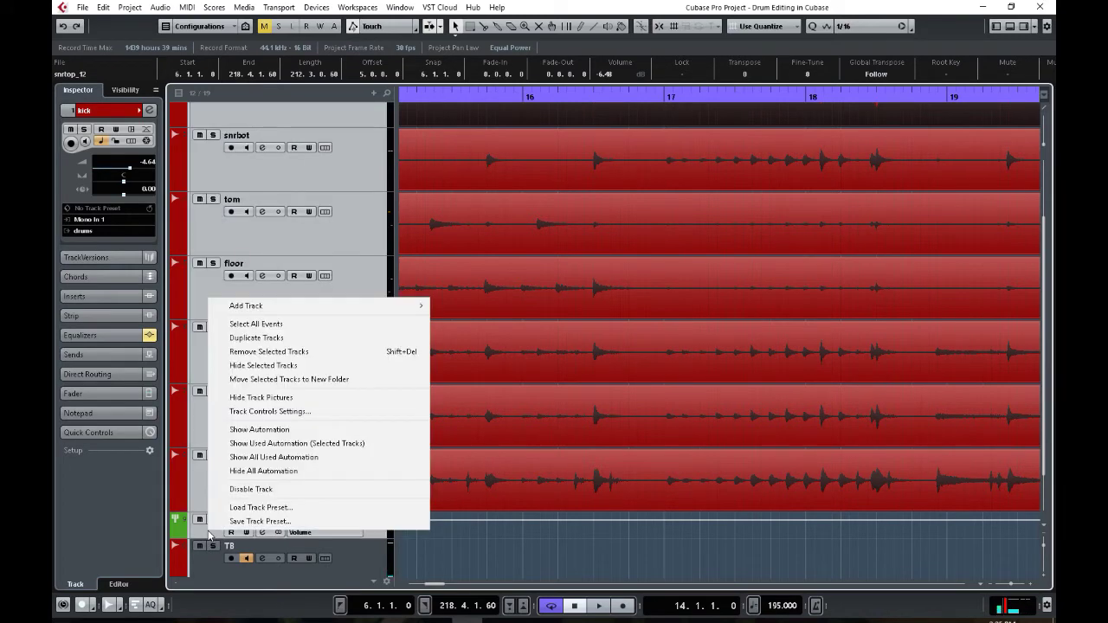
{"action": "left_click", "coordinate": [303, 381]}
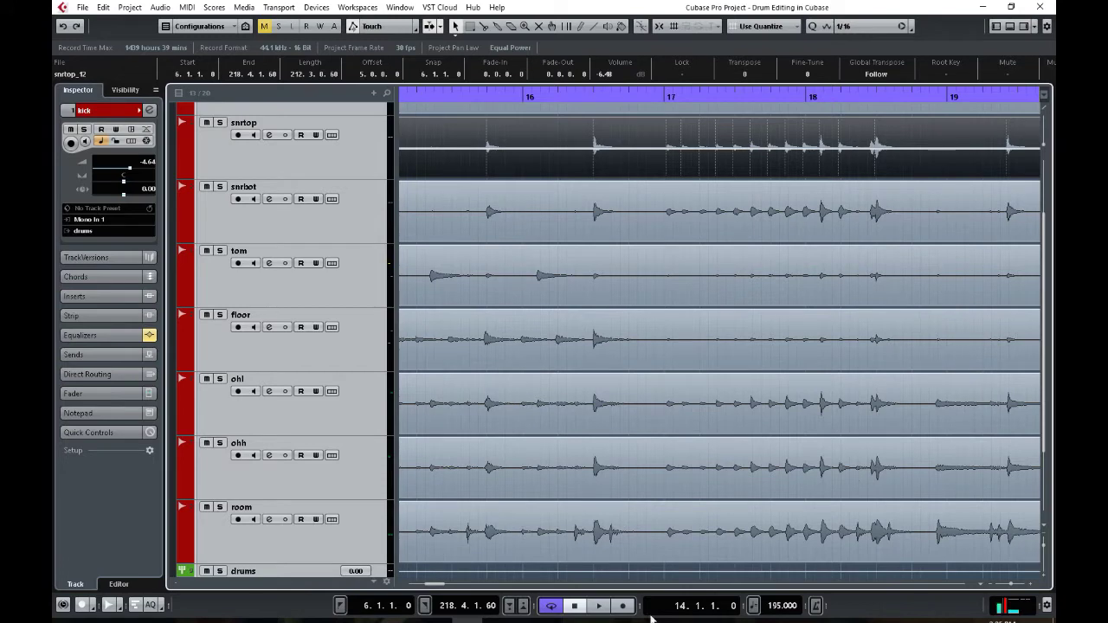
Split the folder's drum events at about bar 218.3, before their uneven ends, and delete the short trailing piece.
{"action": "left_click_drag", "start_coordinate": [440, 586], "coordinate": [660, 587]}
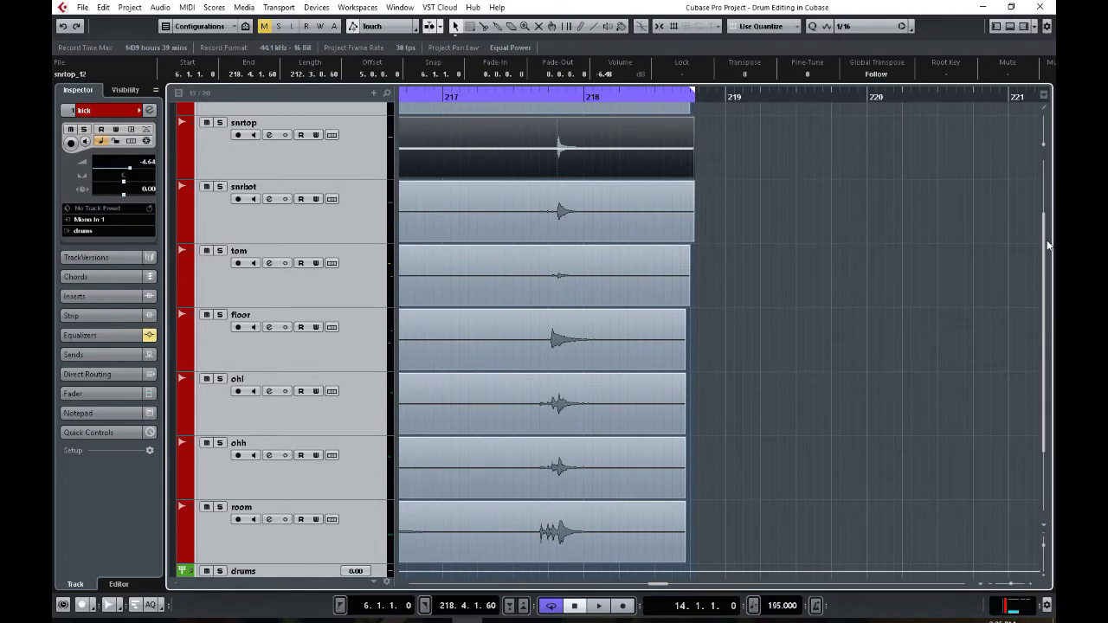
{"action": "left_click_drag", "start_coordinate": [1044, 241], "coordinate": [1045, 174]}
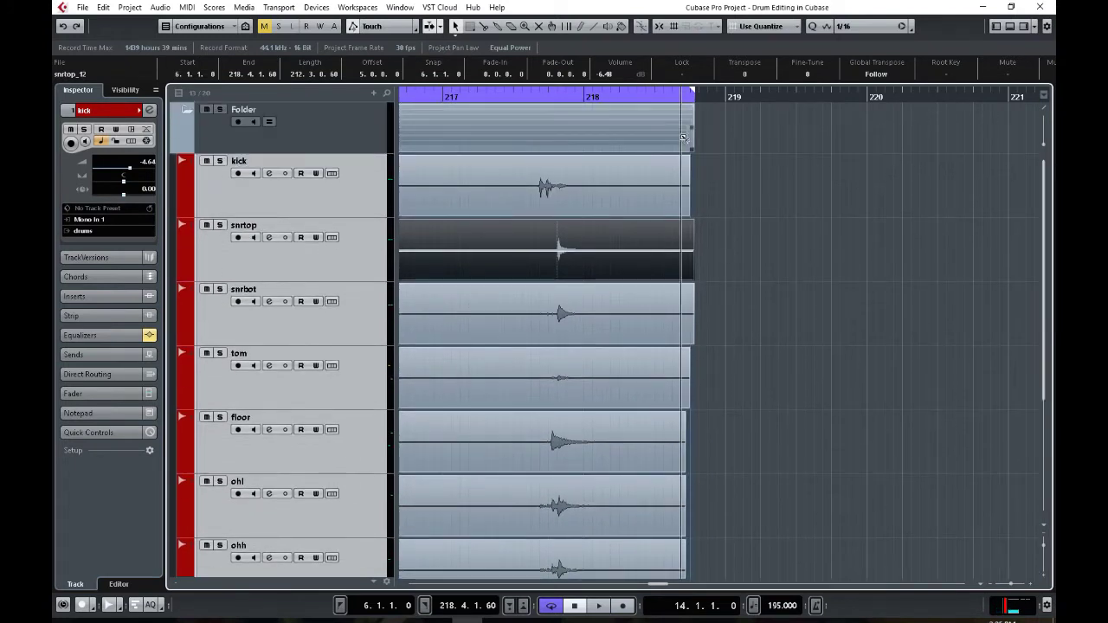
{"action": "left_click", "coordinate": [682, 173], "text": "alt"}
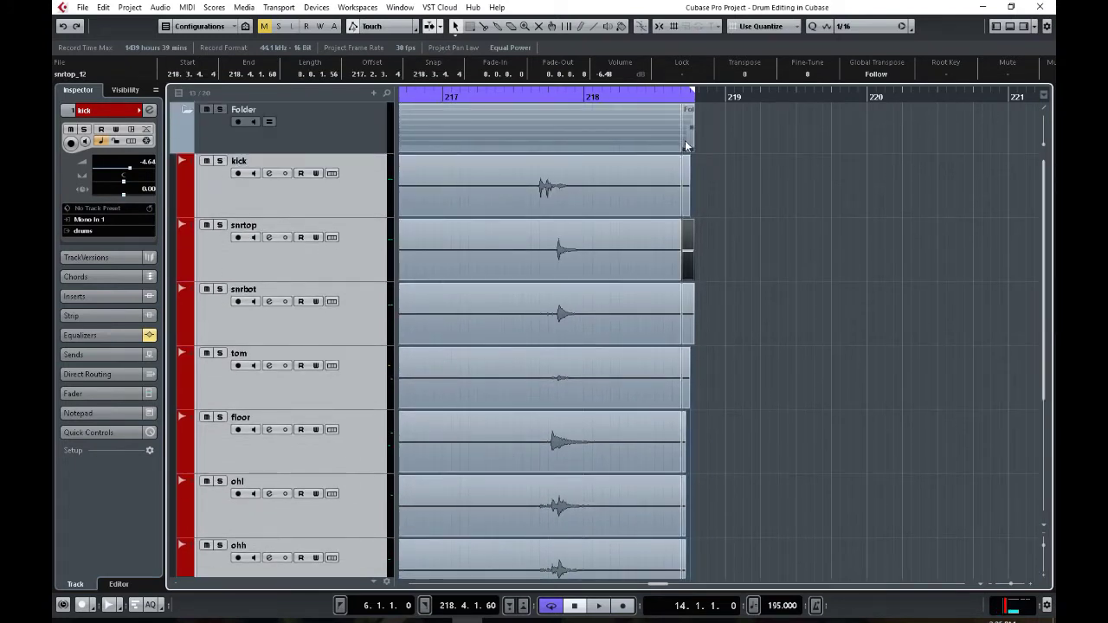
{"action": "left_click", "coordinate": [347, 134]}
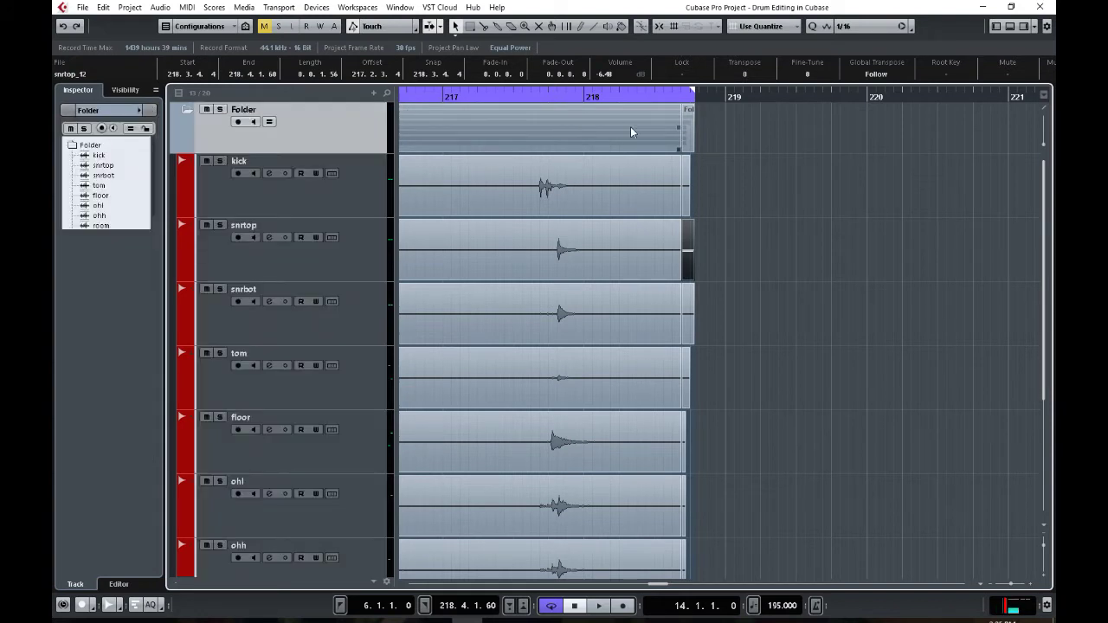
{"action": "left_click", "coordinate": [689, 136]}
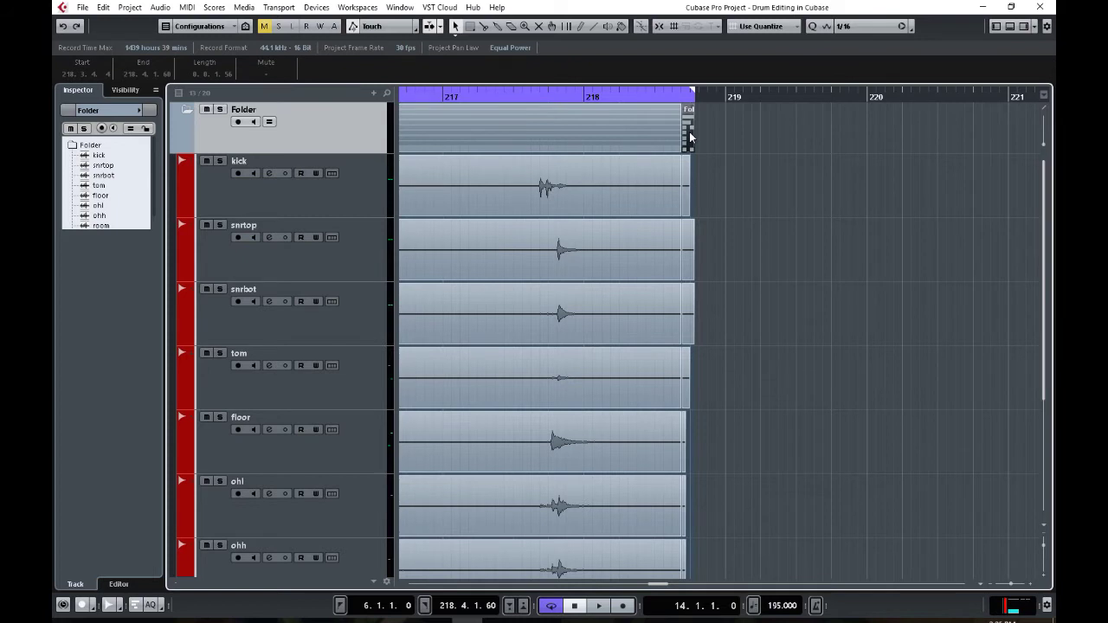
{"action": "key", "text": "Delete"}
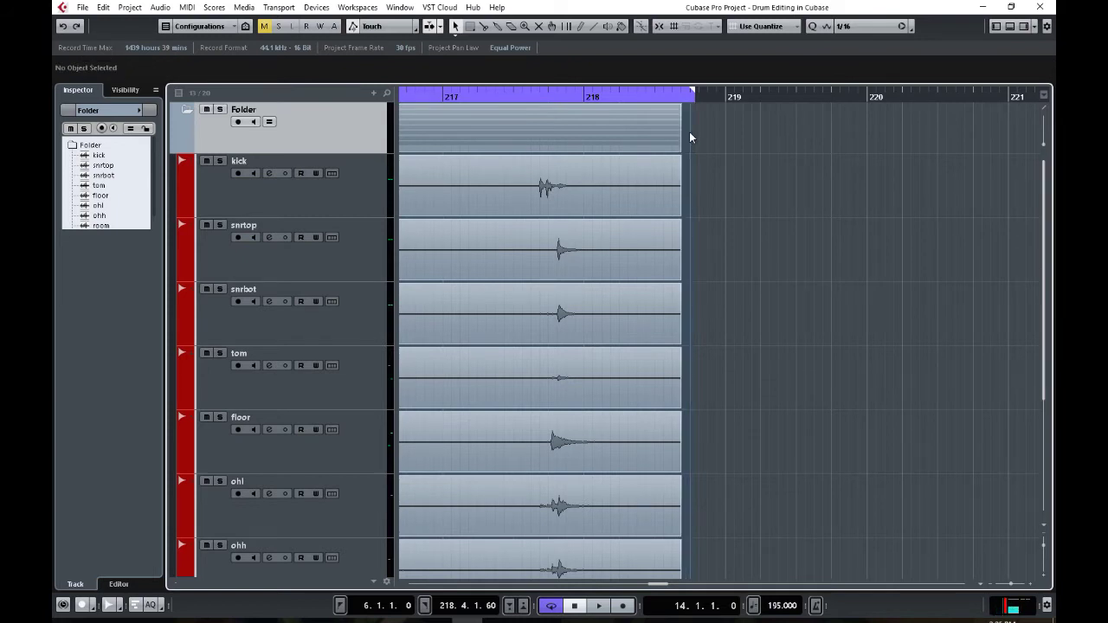
Return to the start of the drum recording and enable group editing for the folder track.
{"action": "key", "text": "KP_1"}
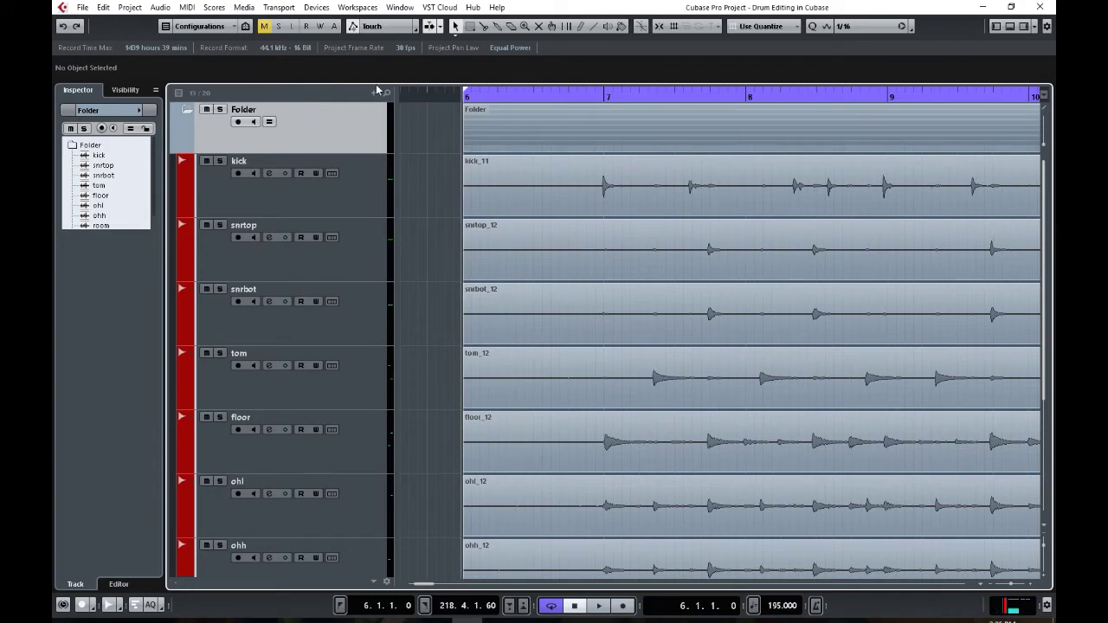
{"action": "left_click", "coordinate": [270, 122]}
Test group editing by splitting the drum events before bars 7 and 9 and moving the middle section earlier, and undo these edits.
{"action": "left_click", "coordinate": [582, 143], "text": "alt"}
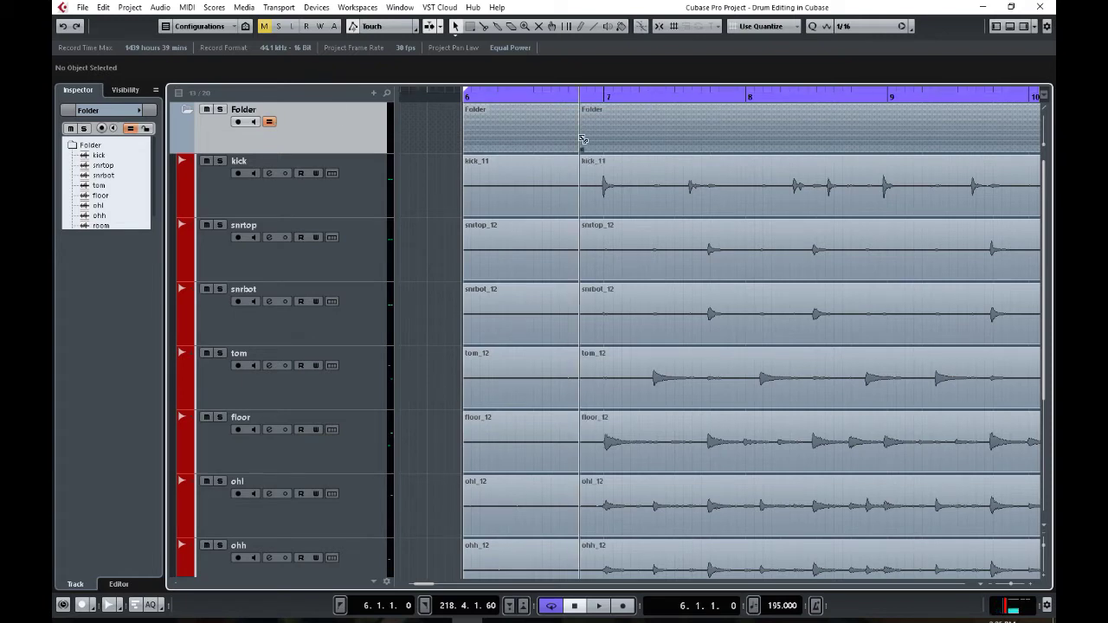
{"action": "left_click", "coordinate": [837, 151], "text": "alt"}
{"action": "left_click_drag", "start_coordinate": [746, 190], "coordinate": [435, 200]}
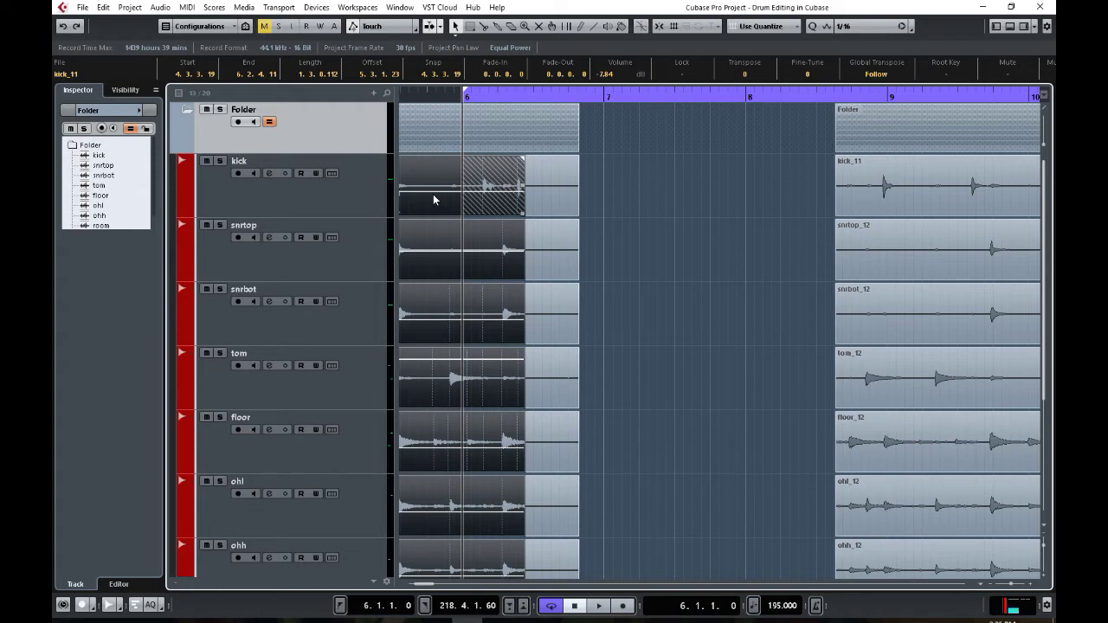
{"action": "key", "text": "ctrl+z"}
{"action": "key", "text": "ctrl+z"}
{"action": "key", "text": "ctrl+z"}
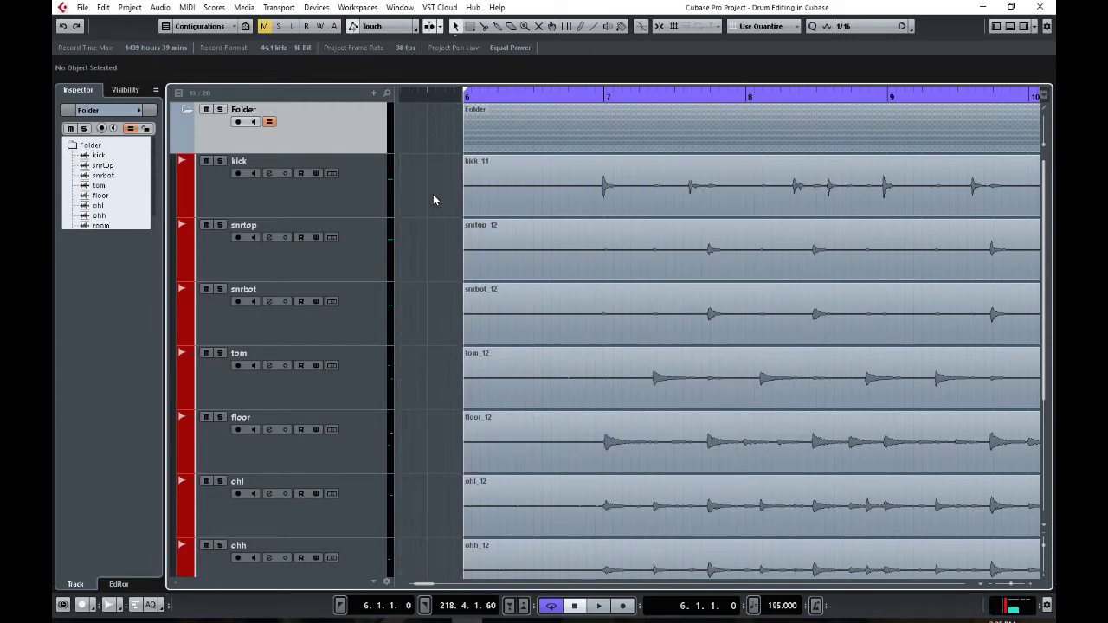
Play back the drums from around bar 18 to bar 21 to examine the section after the snare roll.
{"action": "left_click", "coordinate": [592, 98]}
{"action": "left_click_drag", "start_coordinate": [426, 585], "coordinate": [436, 588]}
{"action": "left_click", "coordinate": [744, 97]}
{"action": "key", "text": "space"}
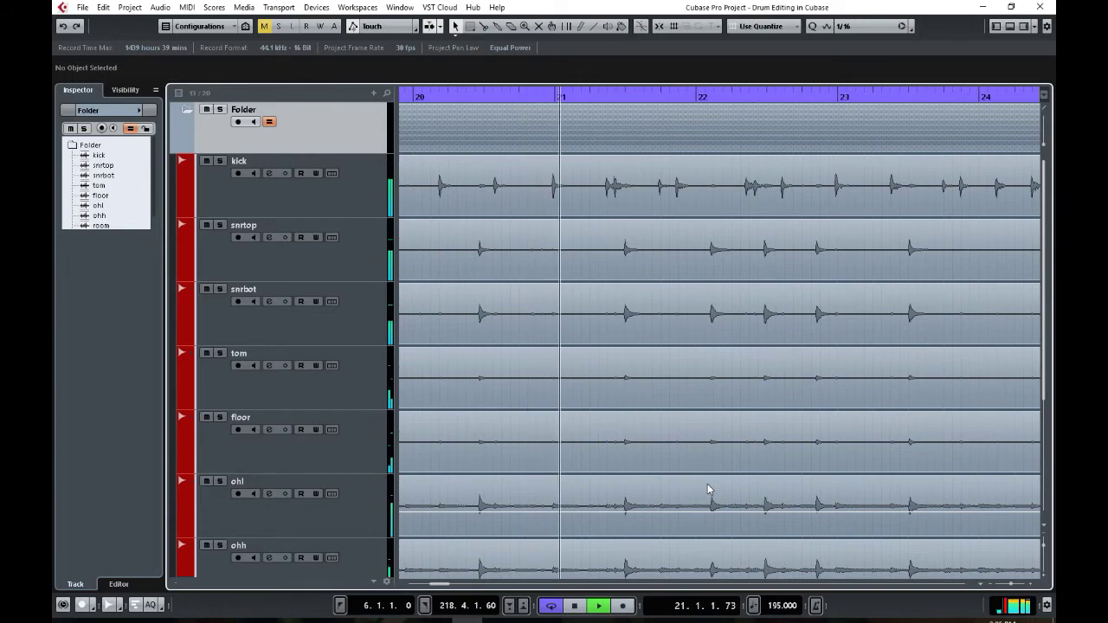
{"action": "key", "text": "space"}
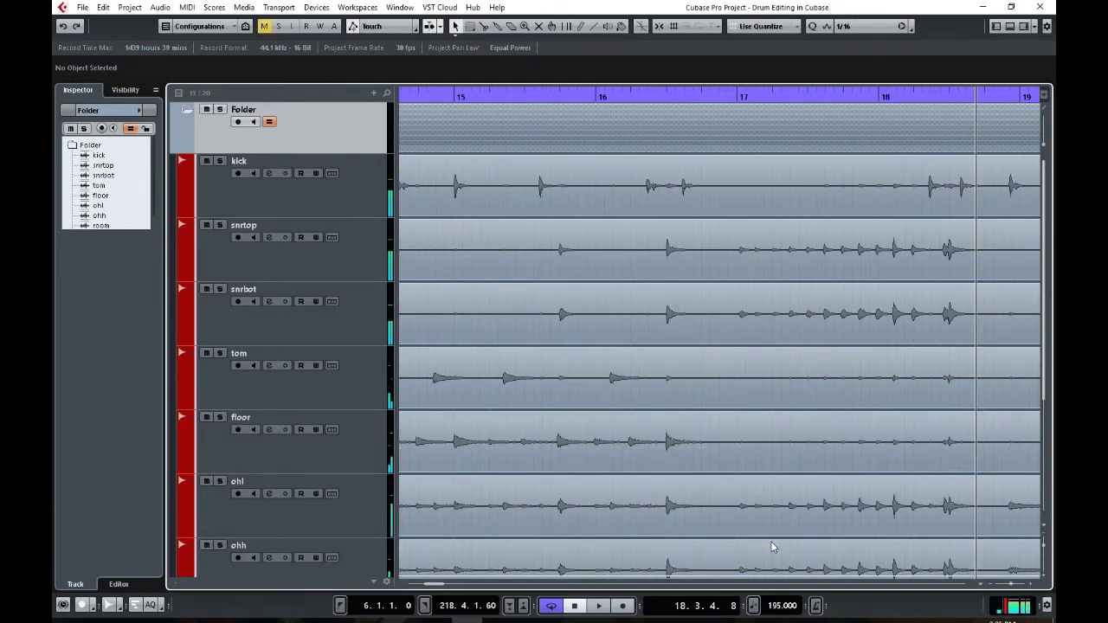
{"action": "key", "text": "space"}
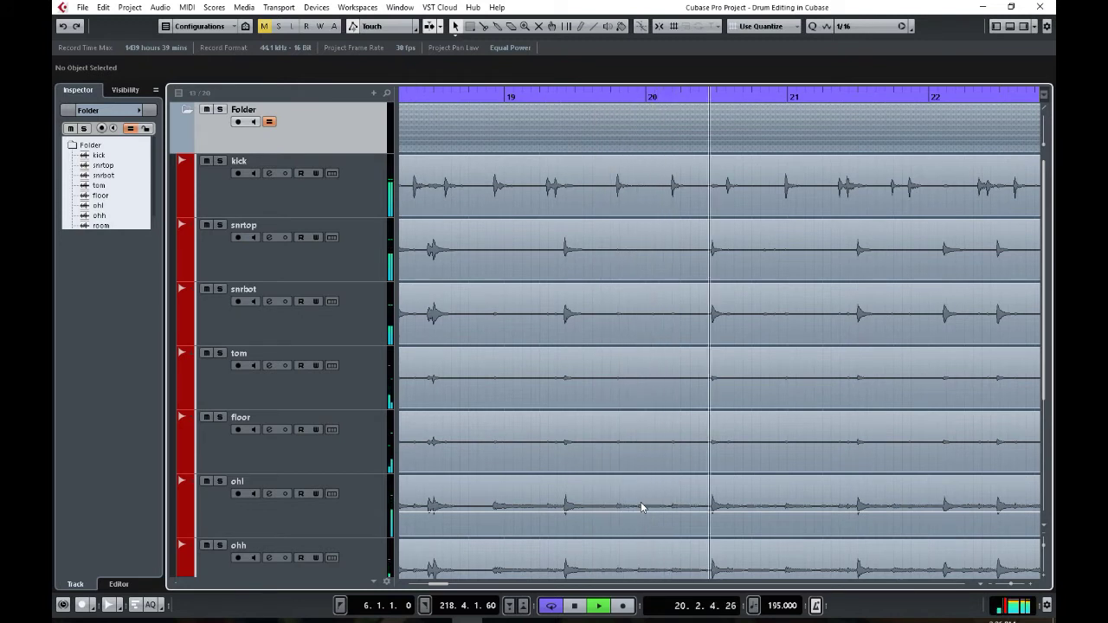
{"action": "key", "text": "space"}
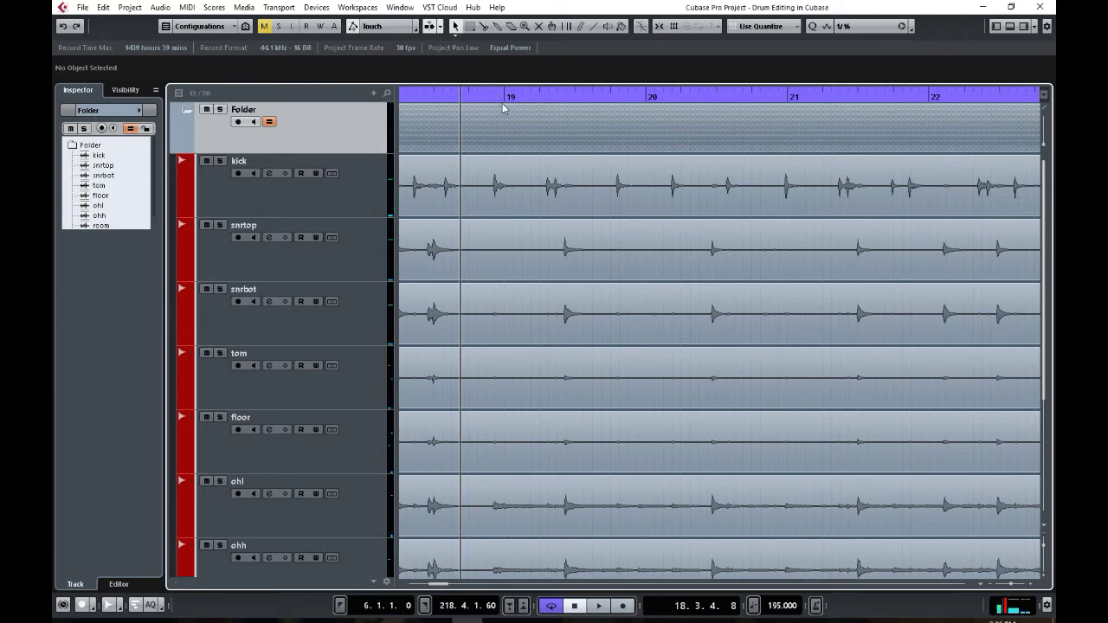
Split the drum events before the kicks at bars 19 and 21, and slip the middle section's audio later to align its first kick with bar 19.
{"action": "left_click", "coordinate": [492, 196]}
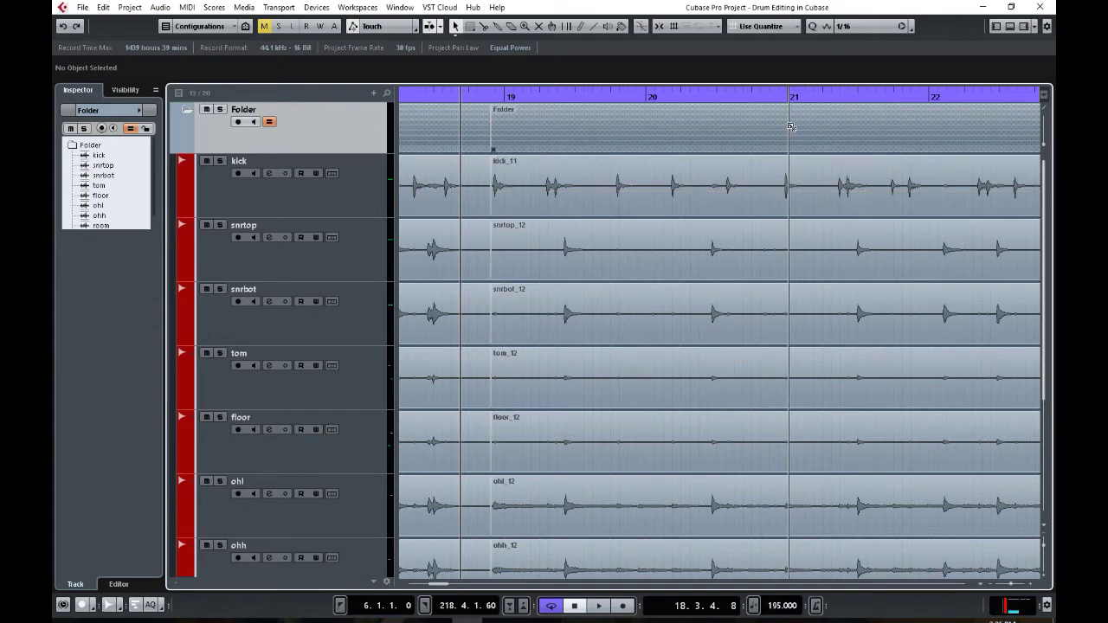
{"action": "left_click", "coordinate": [786, 181]}
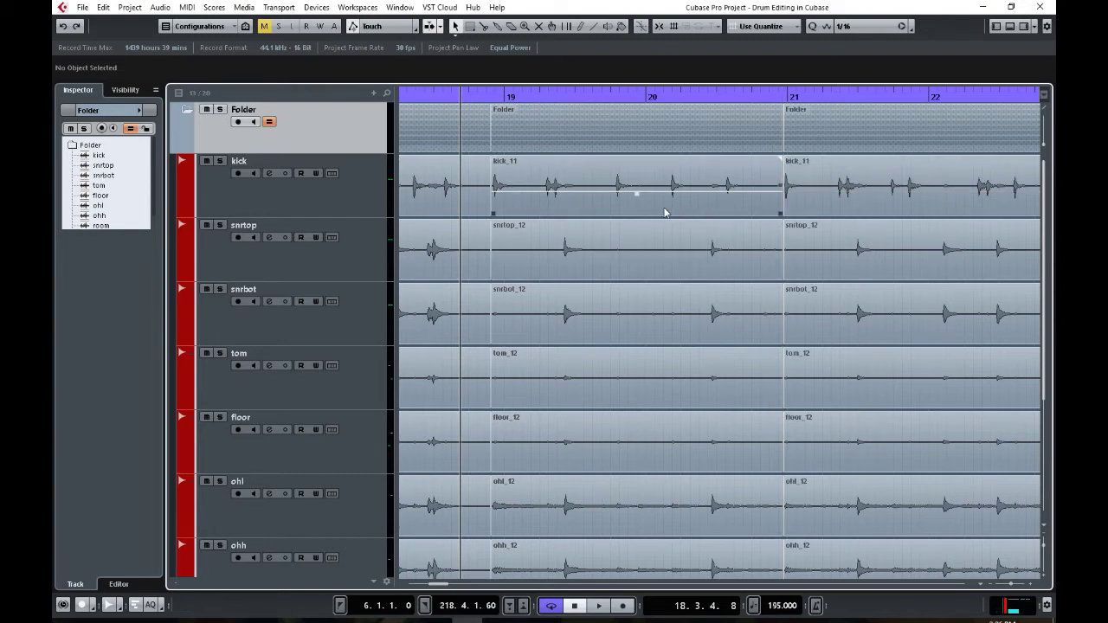
{"action": "left_click", "coordinate": [532, 213]}
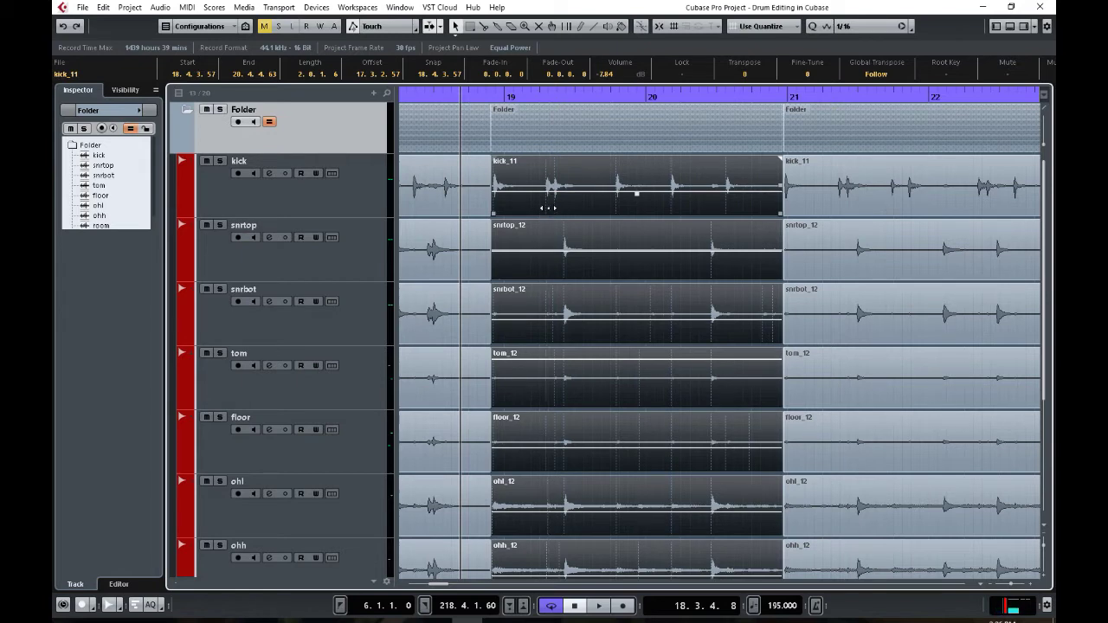
{"action": "left_click_drag", "start_coordinate": [548, 208], "coordinate": [559, 209]}
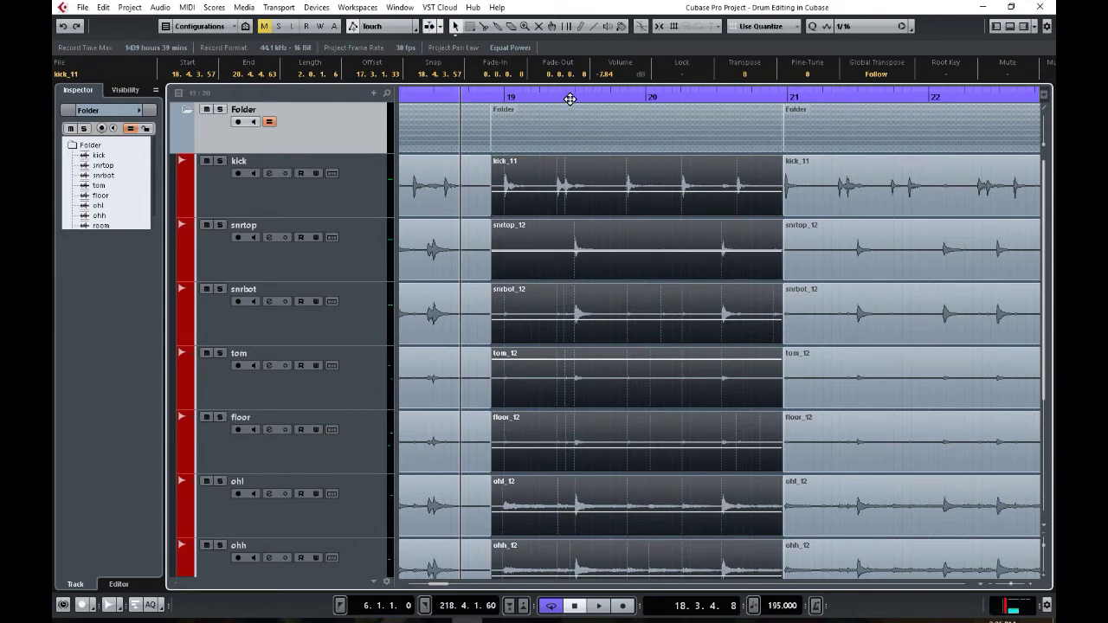
{"action": "left_click_drag", "start_coordinate": [571, 98], "coordinate": [569, 119]}
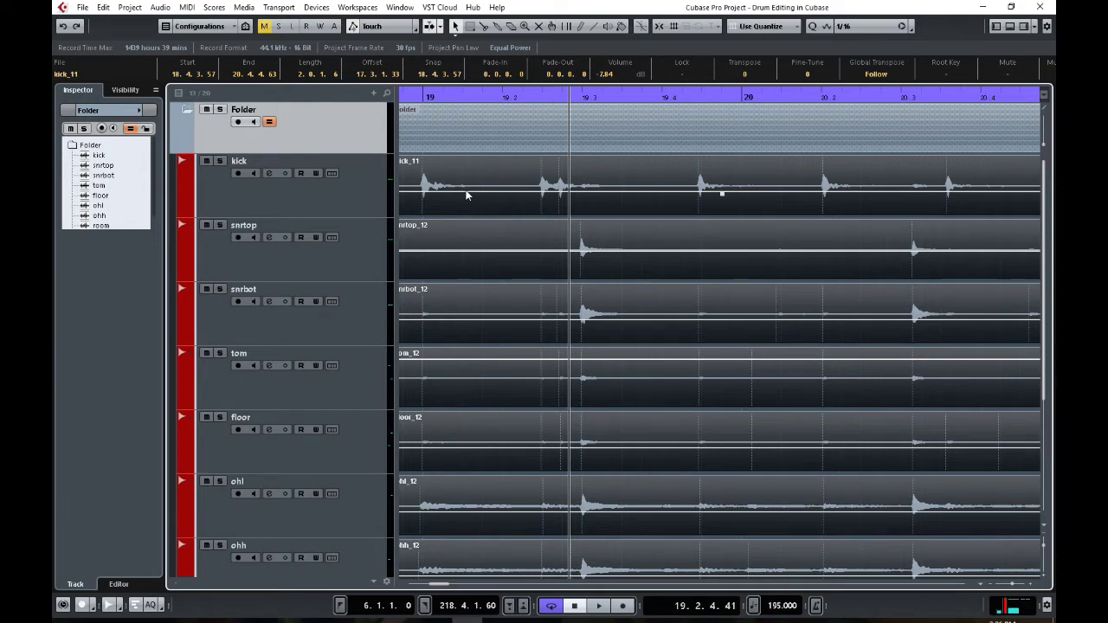
{"action": "left_click_drag", "start_coordinate": [451, 203], "coordinate": [457, 204]}
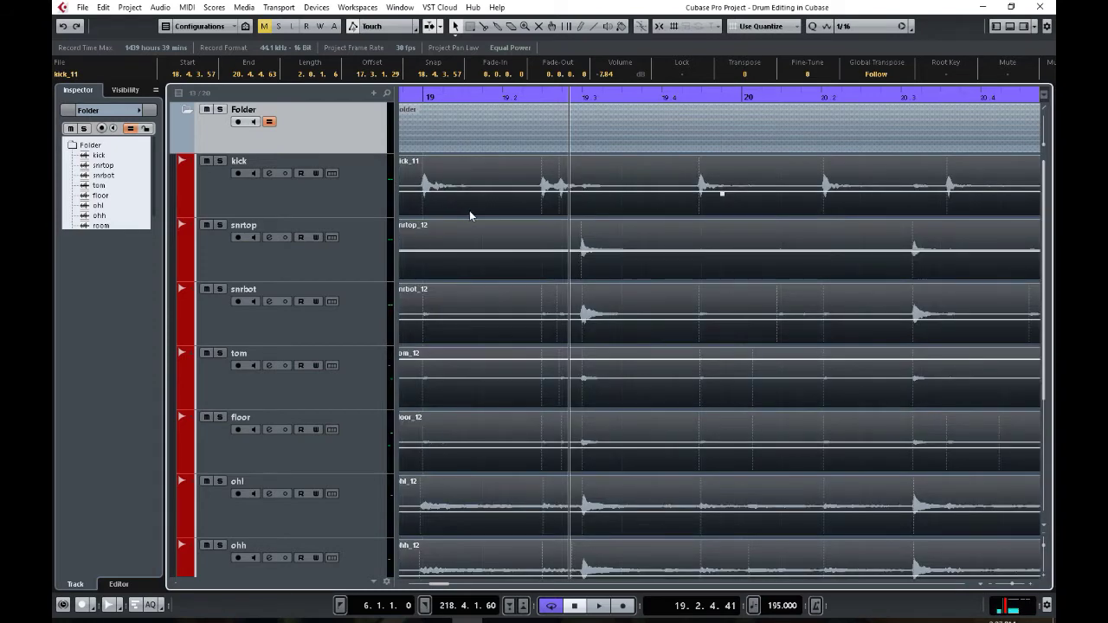
Enable automatic crossfades in the project's auto fade settings.
{"action": "left_click", "coordinate": [130, 7]}
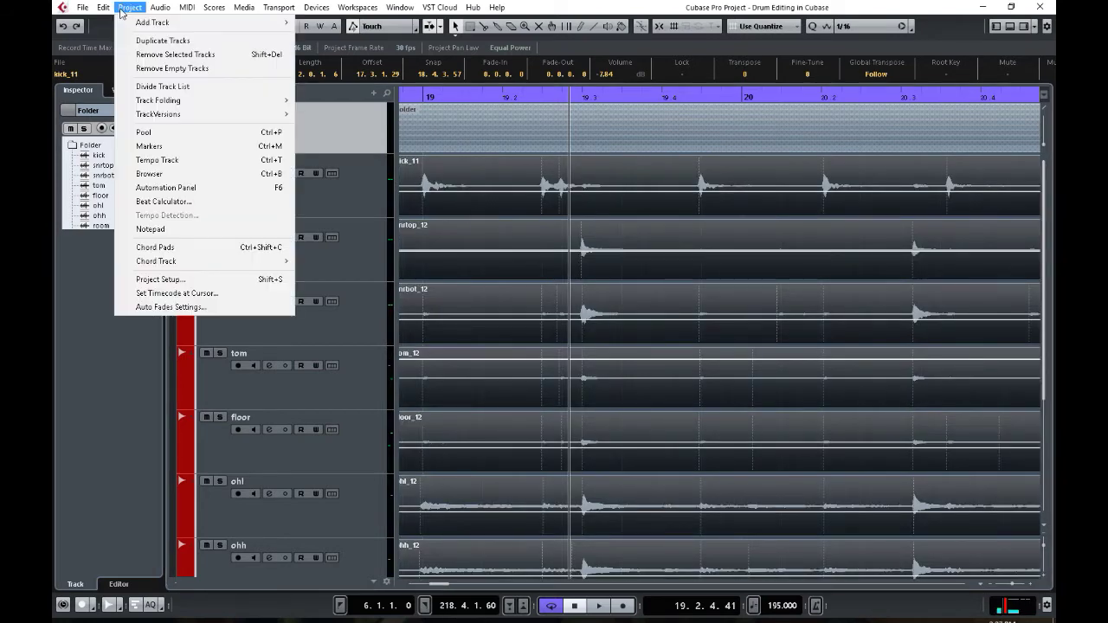
{"action": "left_click", "coordinate": [170, 306]}
{"action": "left_click", "coordinate": [616, 245]}
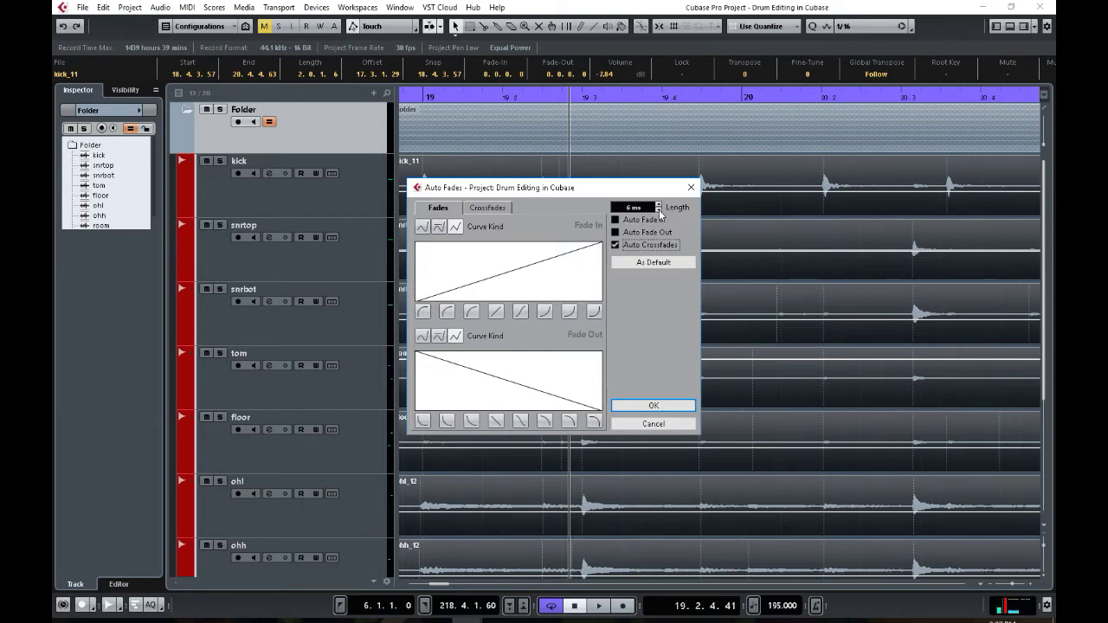
{"action": "left_click", "coordinate": [654, 405]}
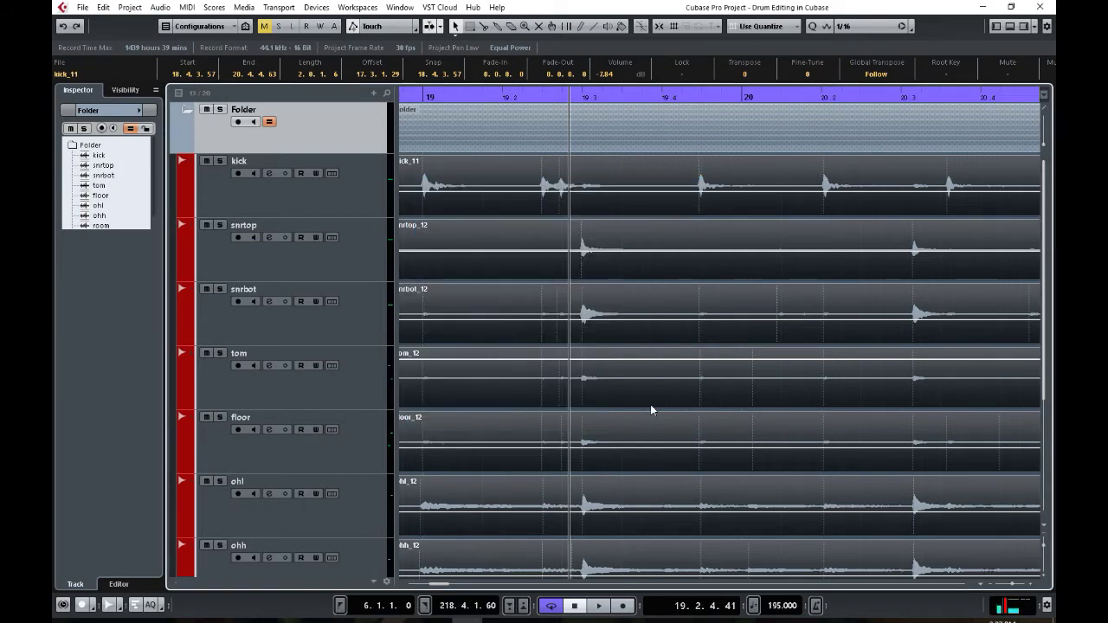
Split the section before the snare at 19.3, the kicks near 19.4 and 20.2, the snare near 20.3, and the kick after it.
{"action": "left_click", "coordinate": [579, 259]}
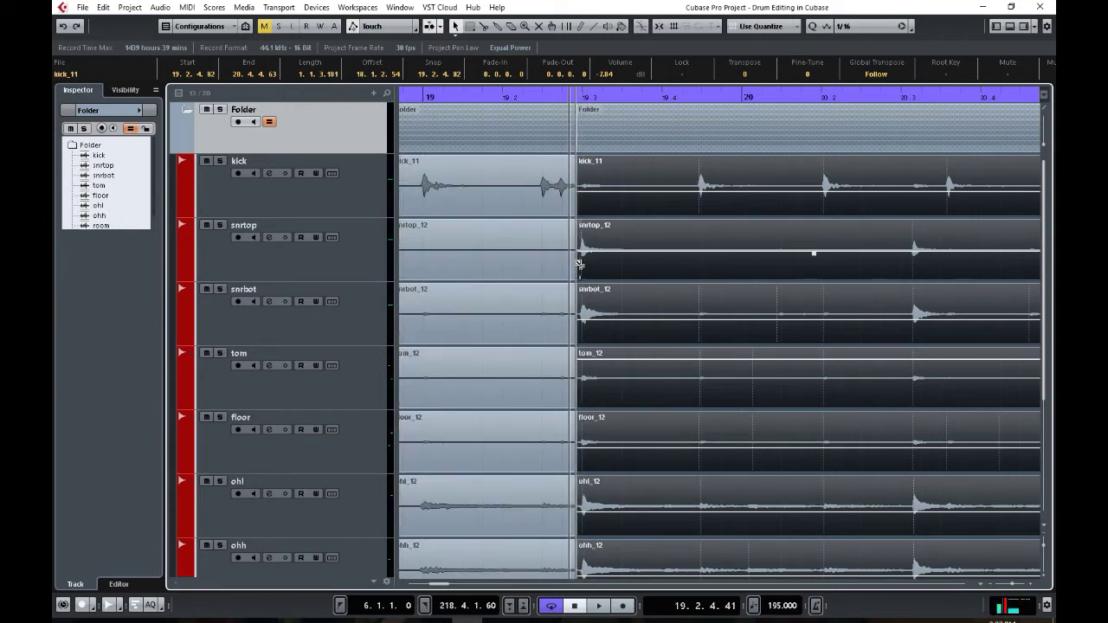
{"action": "left_click", "coordinate": [699, 211]}
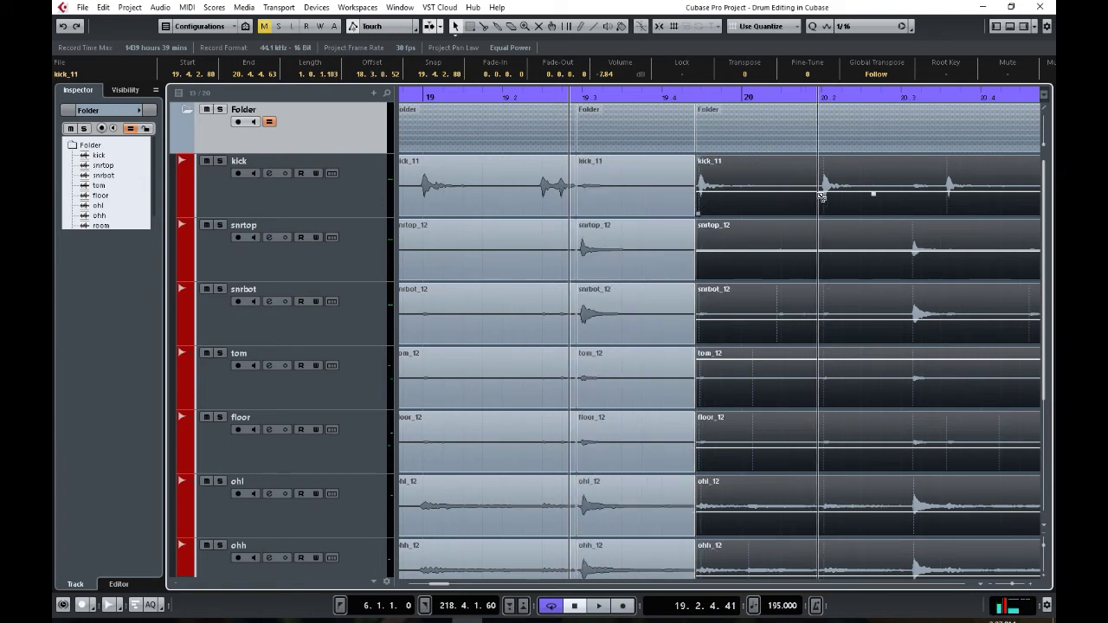
{"action": "left_click", "coordinate": [821, 234]}
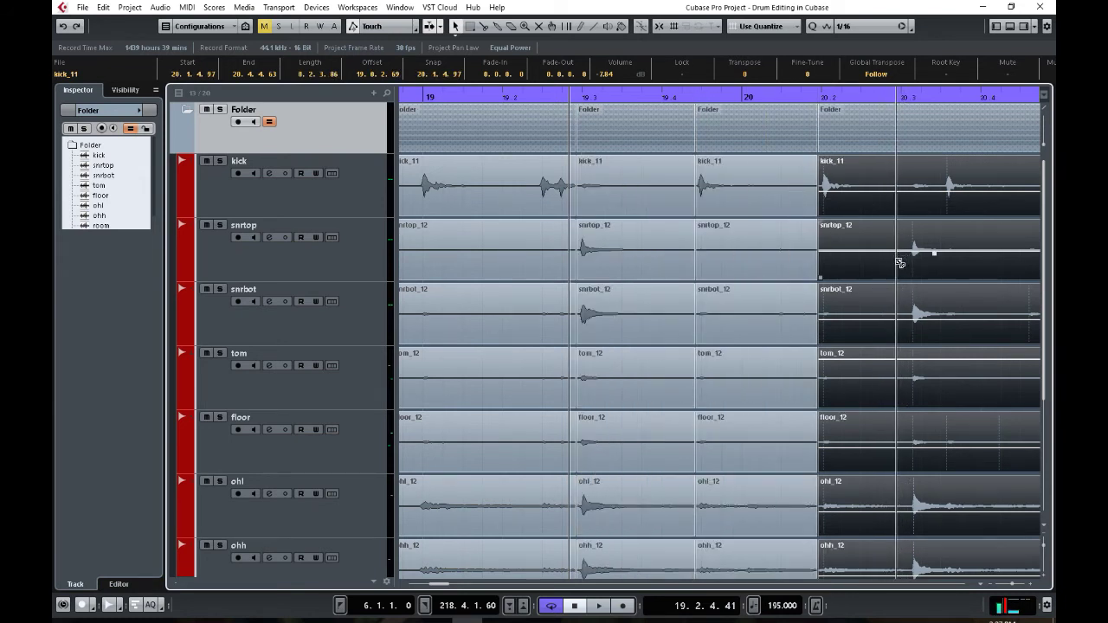
{"action": "left_click", "coordinate": [898, 262]}
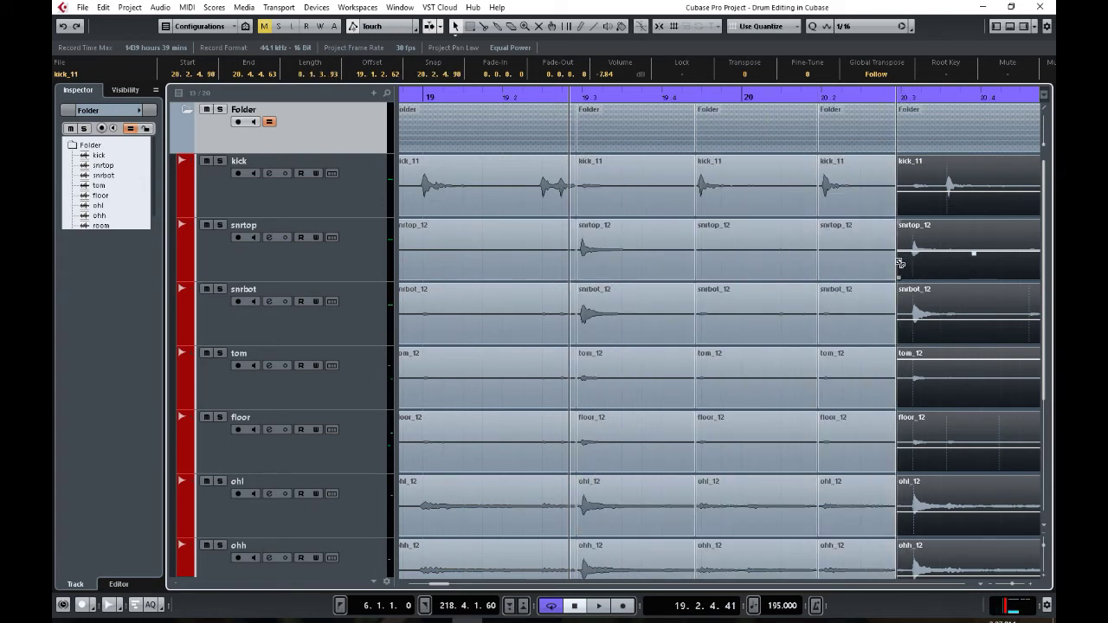
{"action": "left_click", "coordinate": [938, 192]}
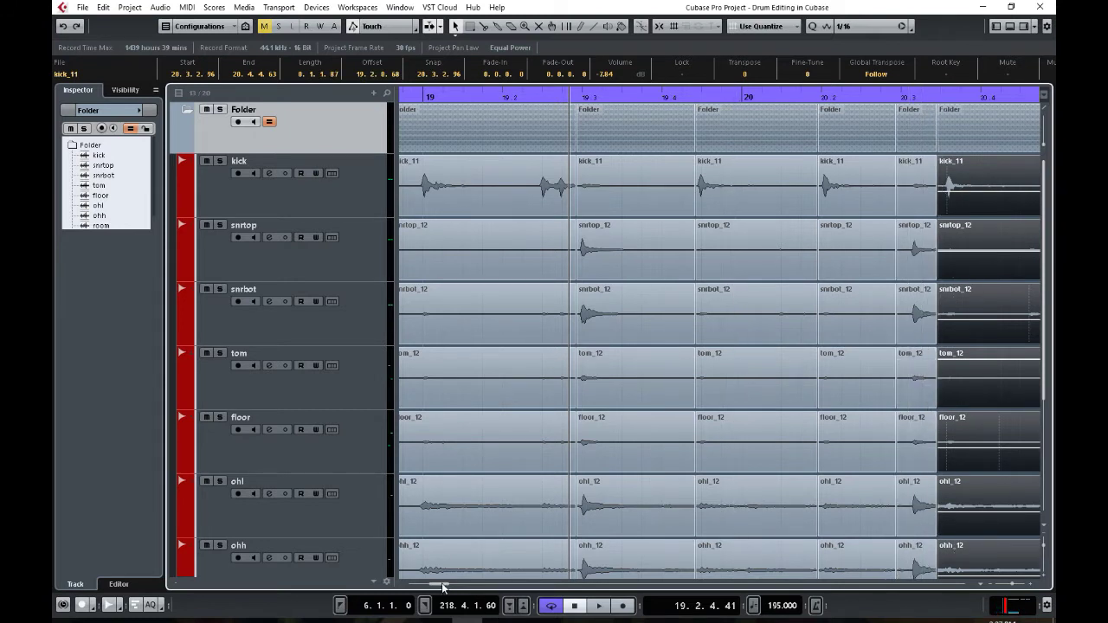
Slip the audio inside the slices between 19.3 and bar 21 so their kick and snare hits line up with the grid.
{"action": "scroll", "coordinate": [446, 587], "scroll_direction": "right", "scroll_amount": 5}
{"action": "left_click_drag", "start_coordinate": [445, 587], "coordinate": [442, 589]}
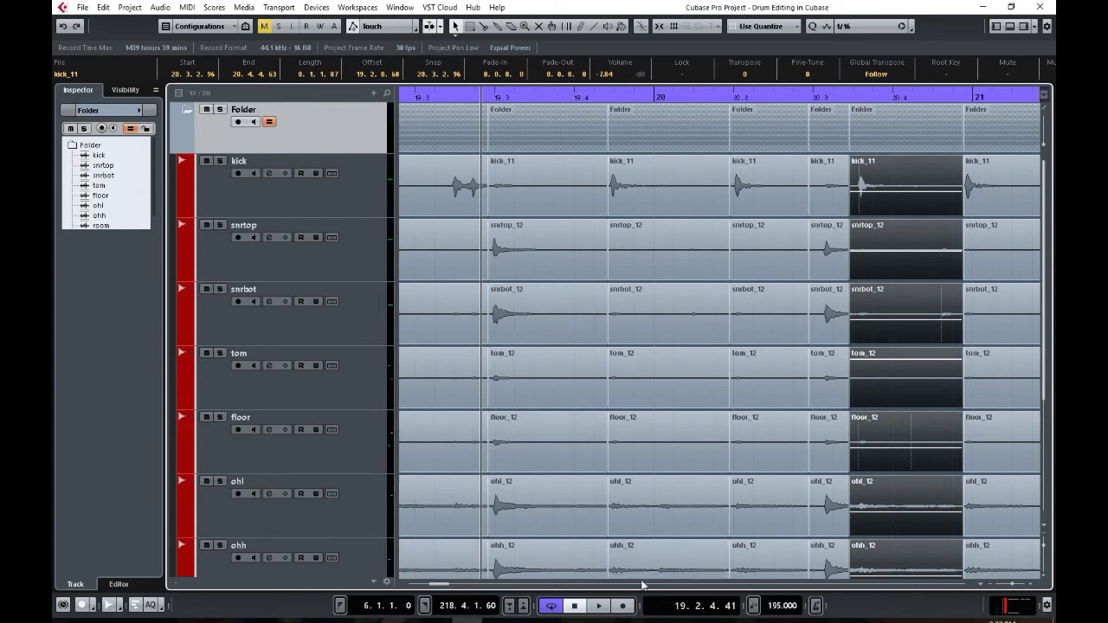
{"action": "key", "text": "KP_Subtract"}
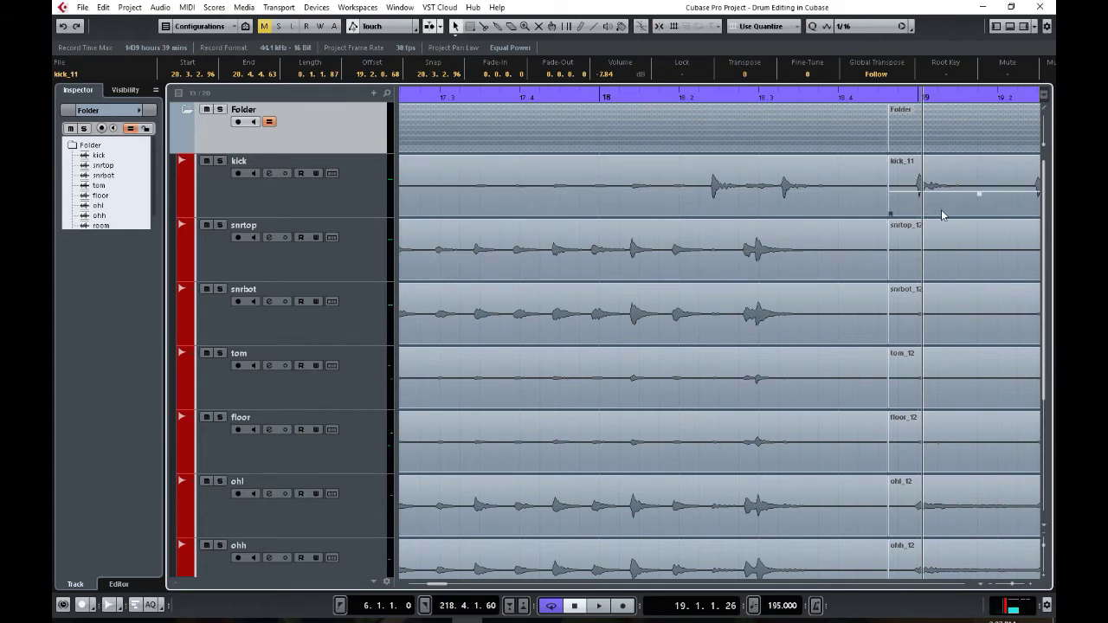
{"action": "key", "text": "KP_Add"}
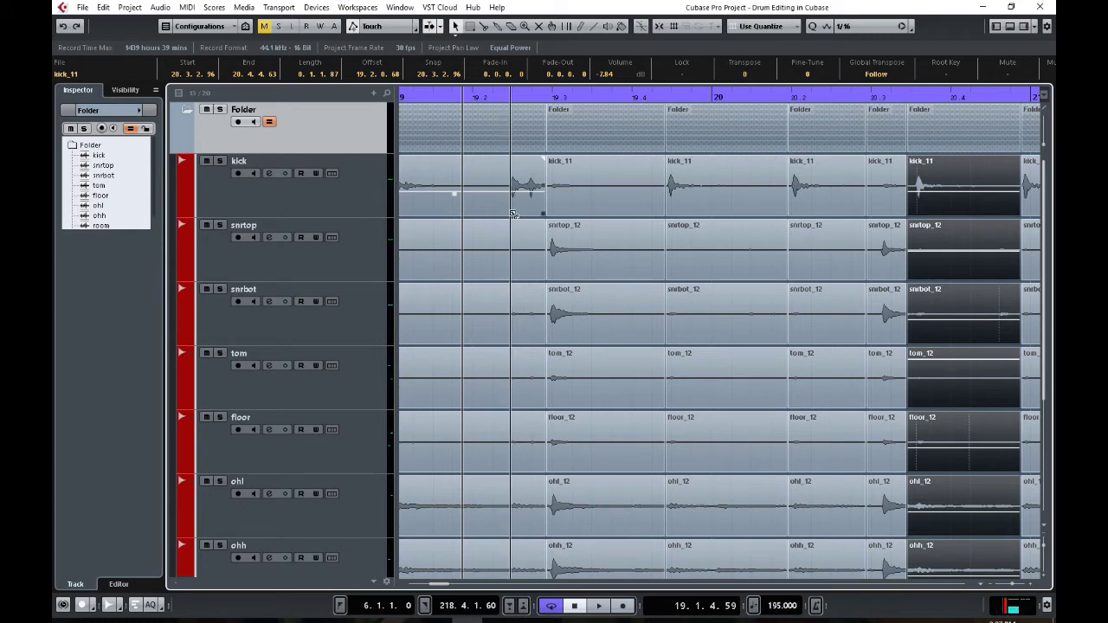
{"action": "left_click", "coordinate": [578, 270]}
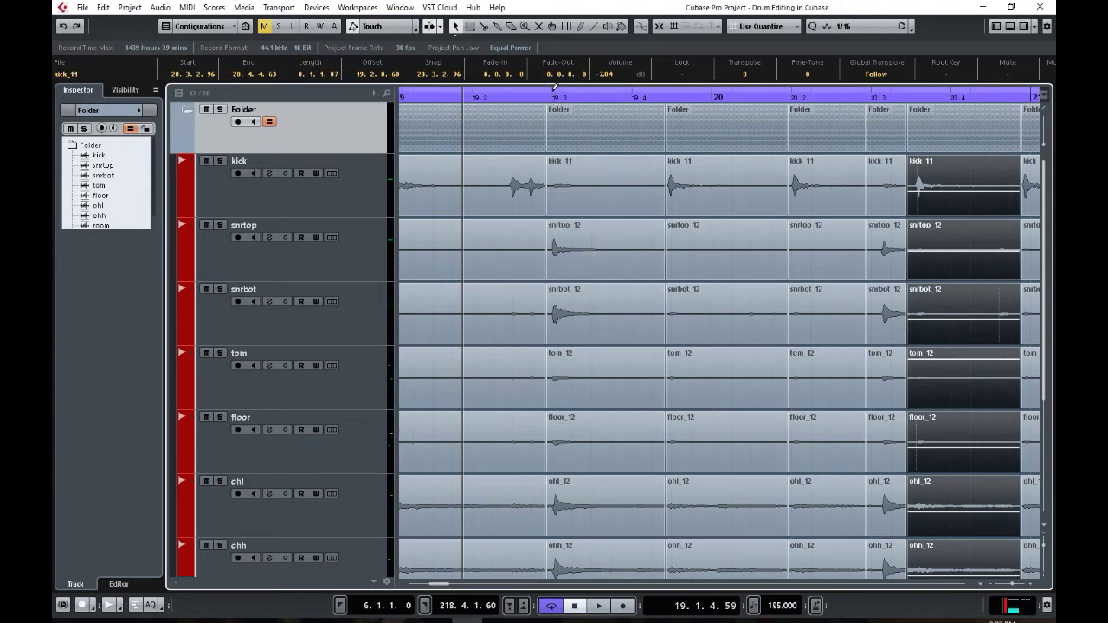
{"action": "left_click", "coordinate": [703, 215]}
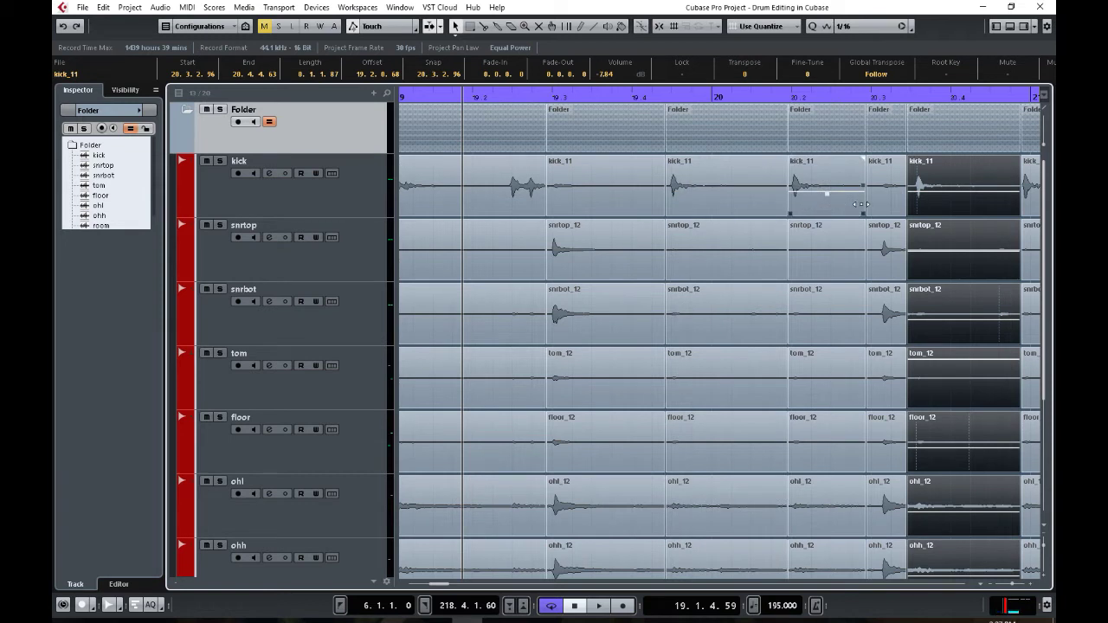
{"action": "left_click_drag", "start_coordinate": [889, 264], "coordinate": [876, 268]}
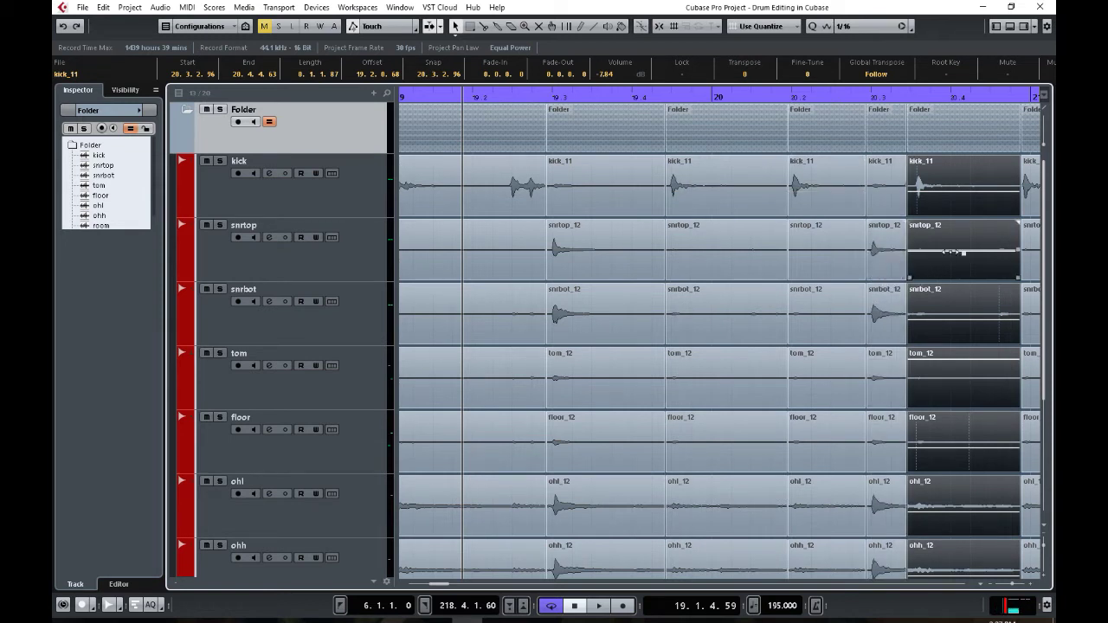
{"action": "left_click_drag", "start_coordinate": [964, 262], "coordinate": [961, 264]}
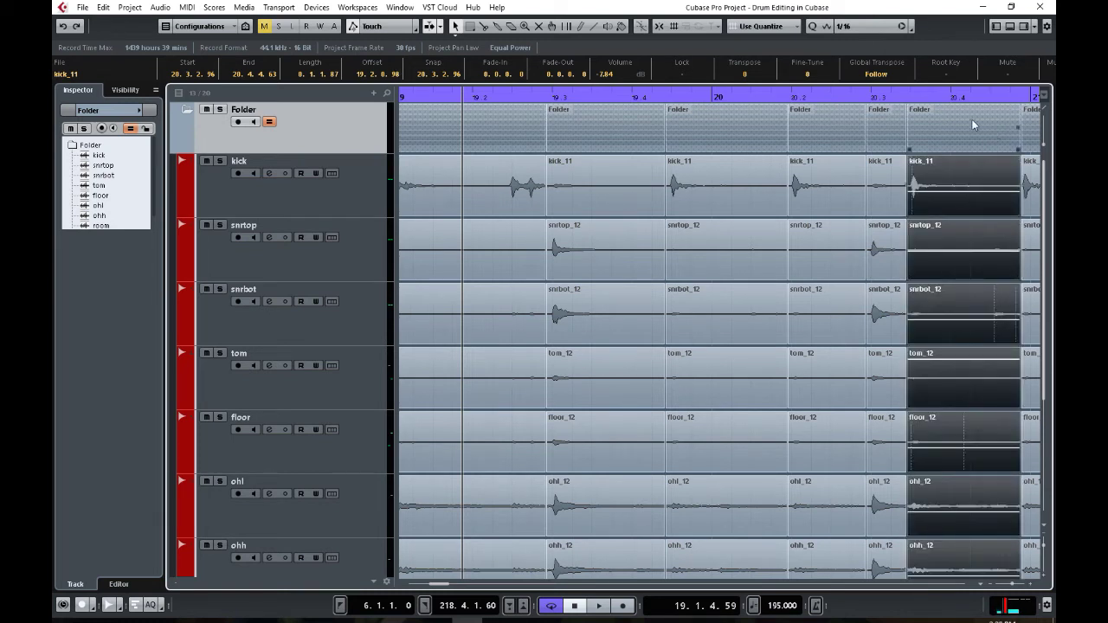
Set the loop range from 19.1.1.0 to 21.1.1.0 and place the playback cursor at its start.
{"action": "left_click", "coordinate": [472, 199], "text": "shift"}
{"action": "key", "text": "p"}
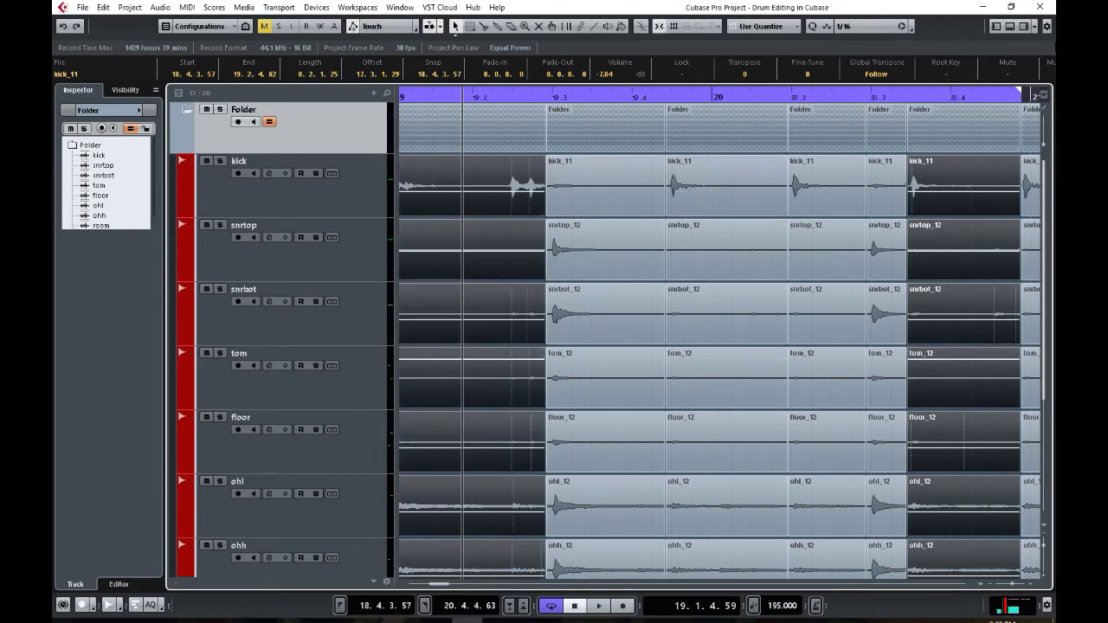
{"action": "left_click_drag", "start_coordinate": [1021, 97], "coordinate": [1031, 96]}
{"action": "key", "text": "KP_1"}
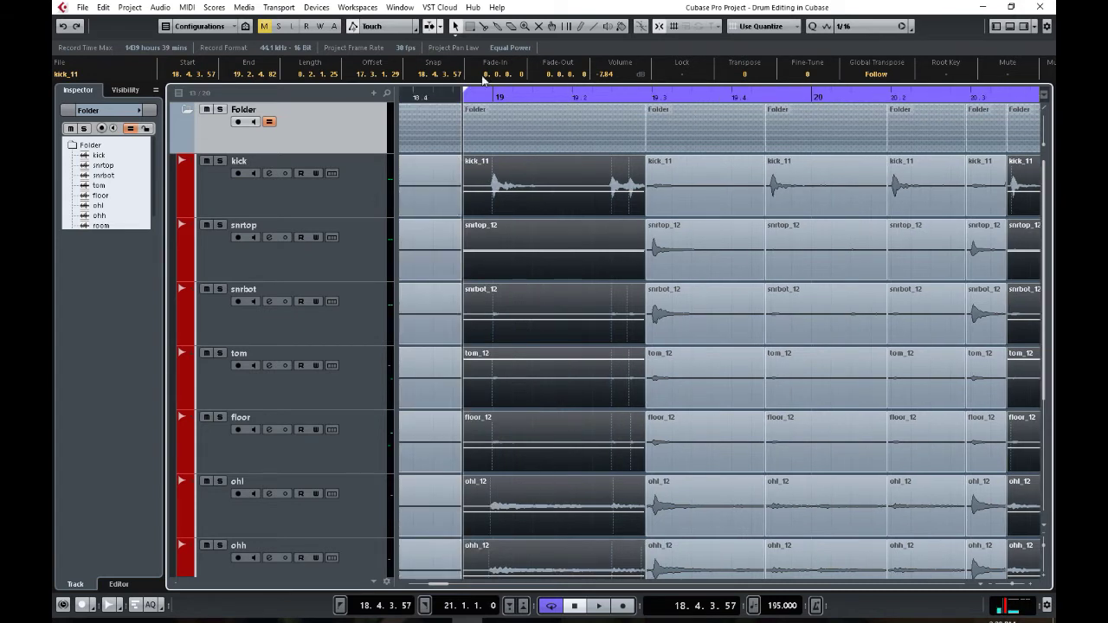
{"action": "left_click_drag", "start_coordinate": [467, 93], "coordinate": [494, 96]}
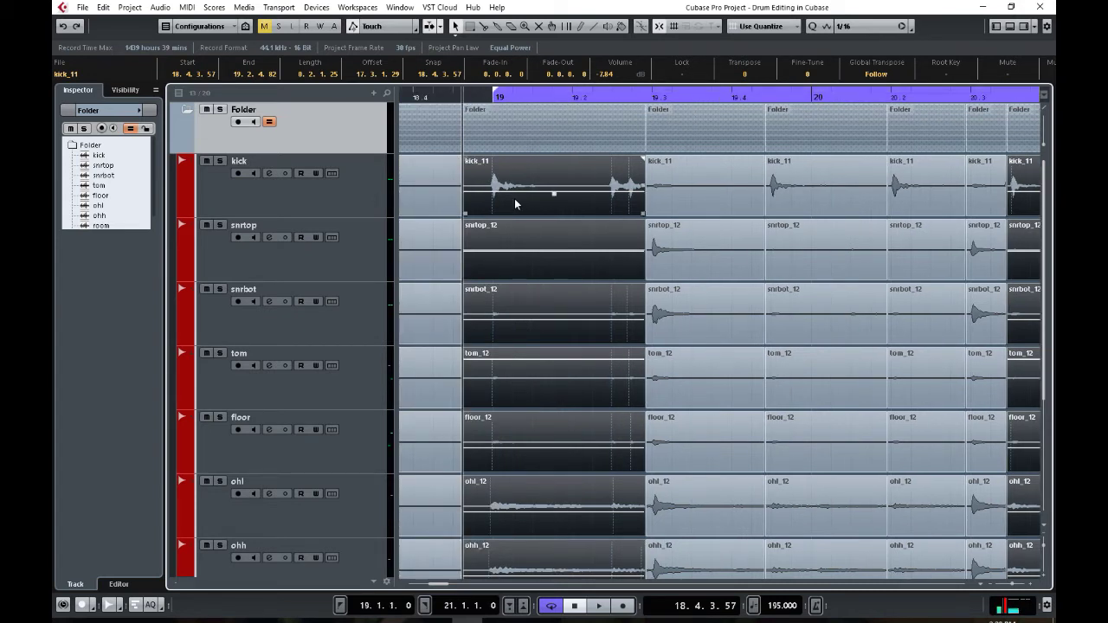
{"action": "key", "text": "KP_1"}
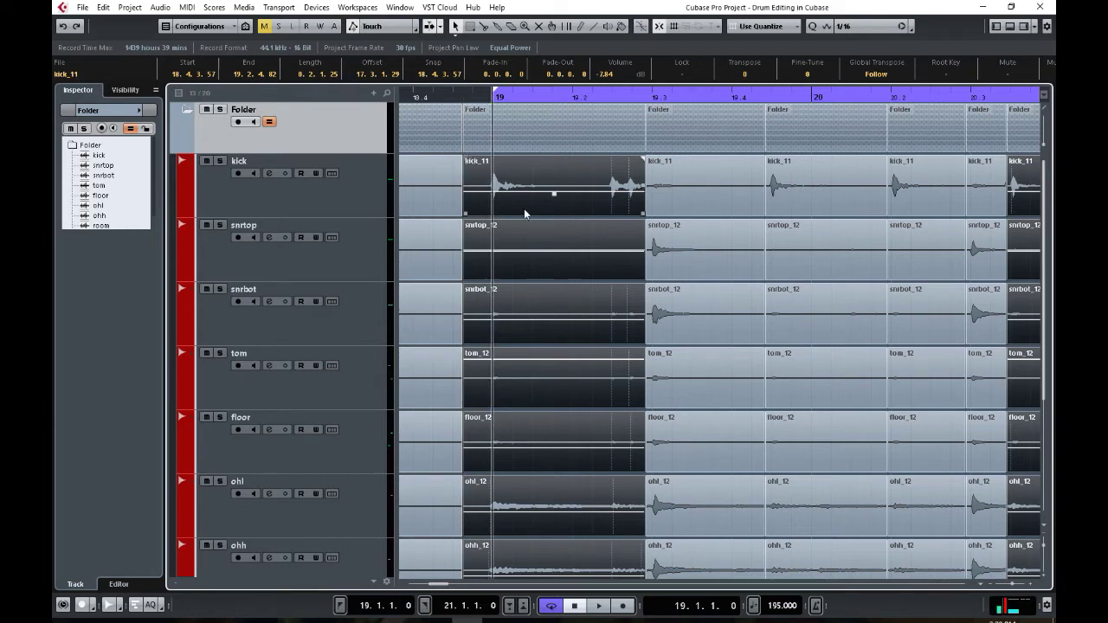
Slip only the first slice's audio slightly later against bar 19 and play back the loop to check the edited timing.
{"action": "left_click_drag", "start_coordinate": [540, 209], "coordinate": [546, 214]}
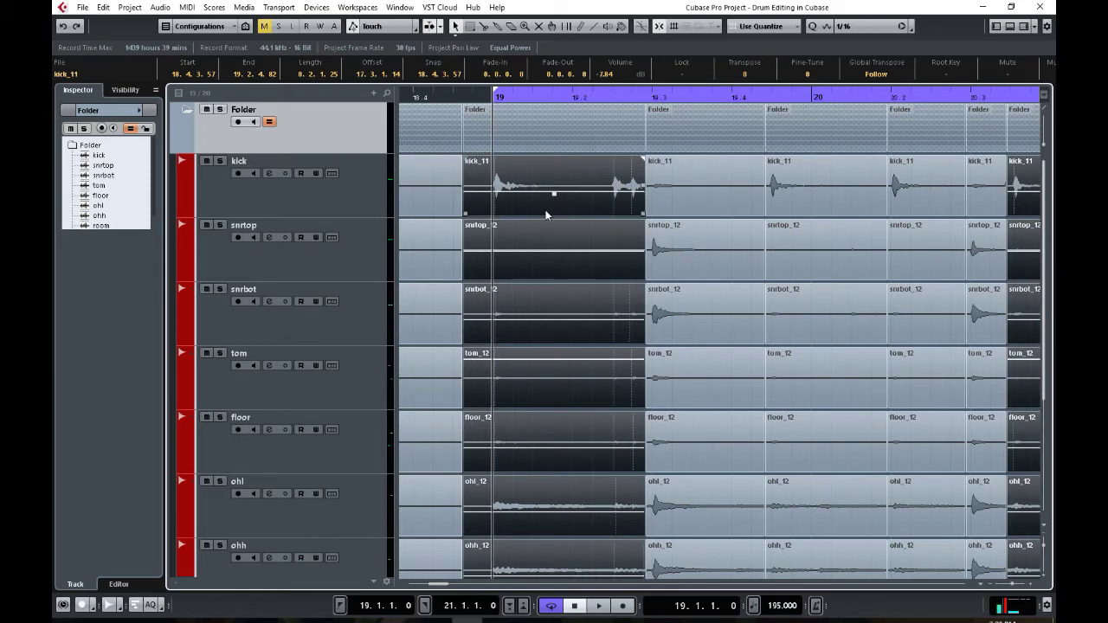
{"action": "left_click", "coordinate": [546, 213]}
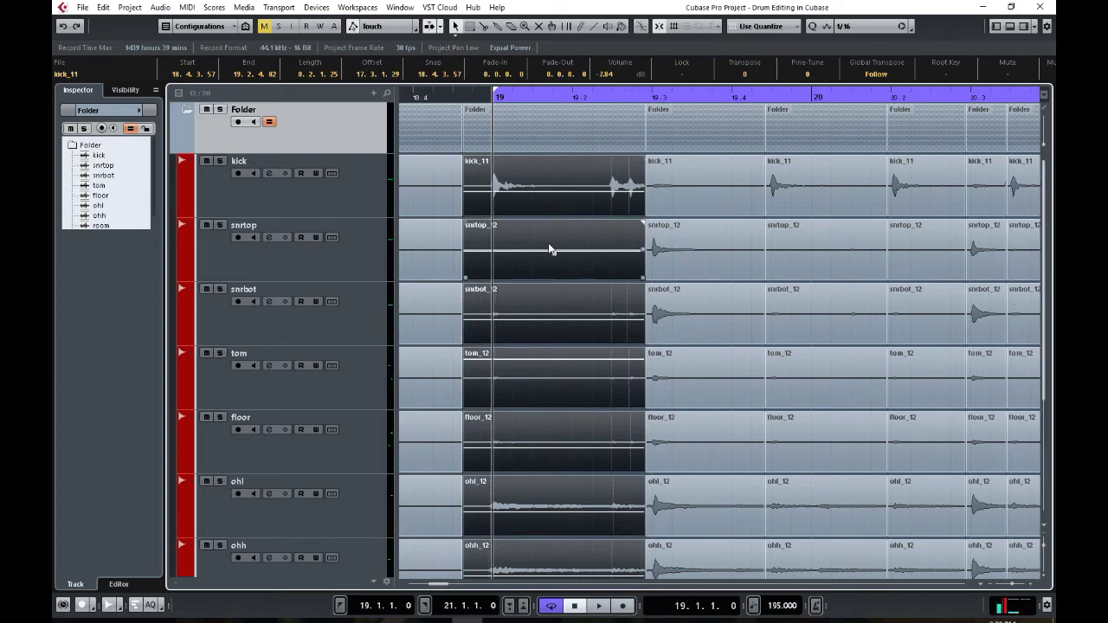
{"action": "left_click_drag", "start_coordinate": [542, 212], "coordinate": [545, 213]}
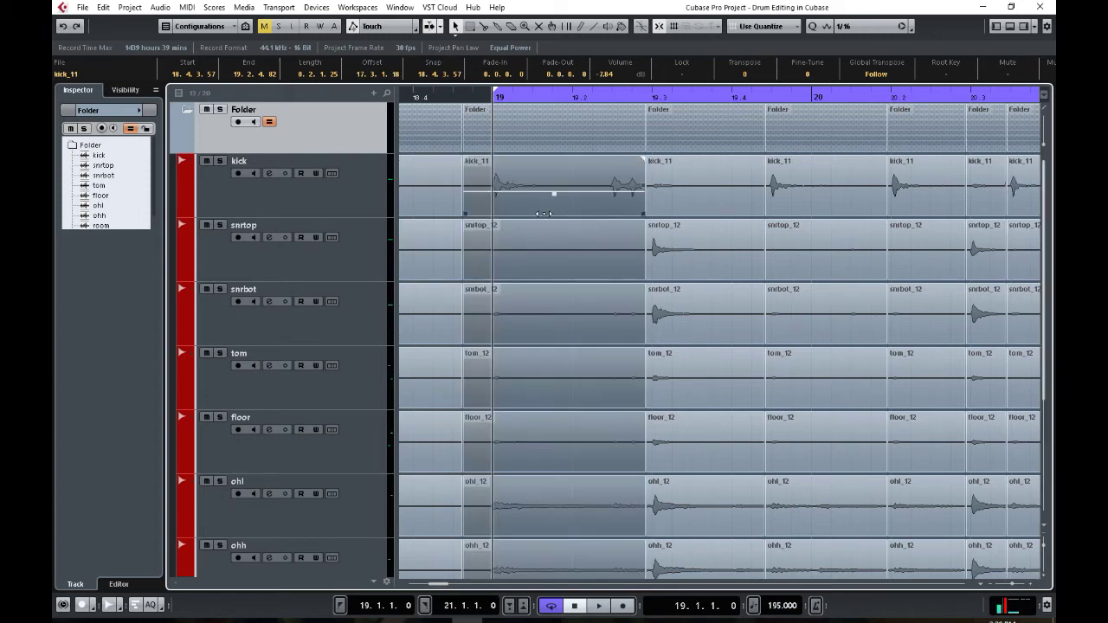
{"action": "left_click", "coordinate": [577, 292]}
{"action": "key", "text": "space"}
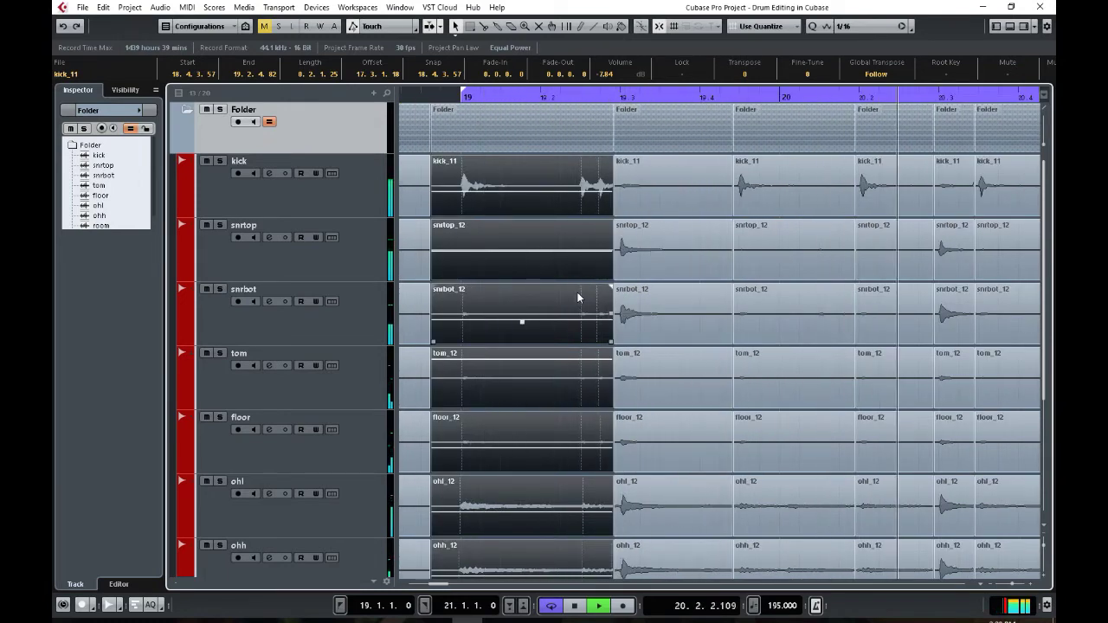
{"action": "key", "text": "space"}
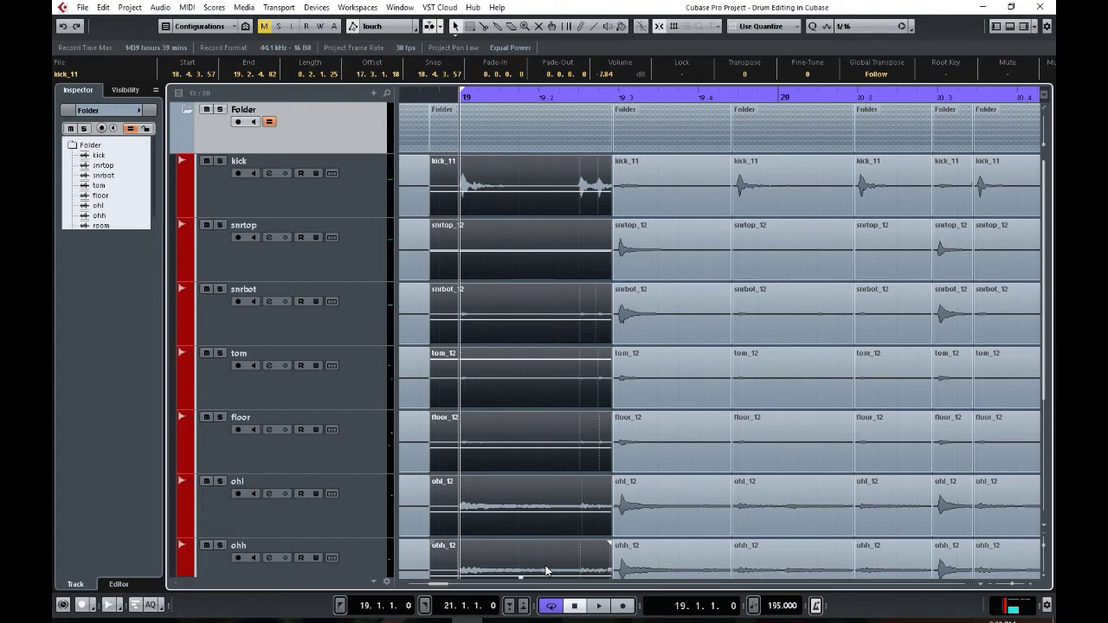
Slip the audio of the slice at bar 19 further later and audition the loop again.
{"action": "left_click", "coordinate": [531, 565]}
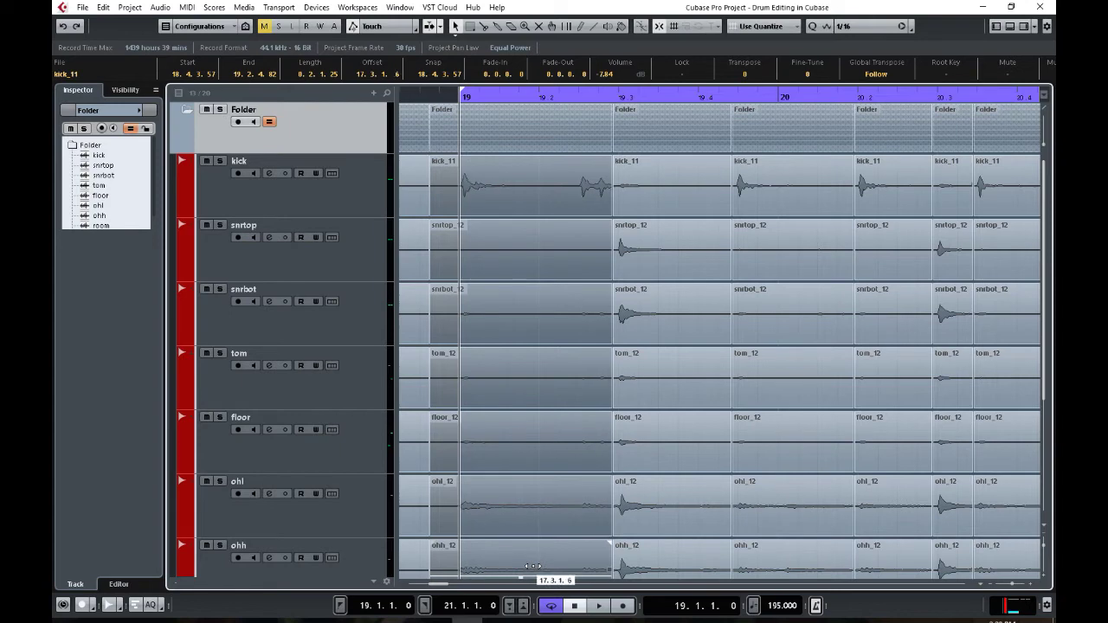
{"action": "left_click", "coordinate": [534, 570]}
{"action": "key", "text": "space"}
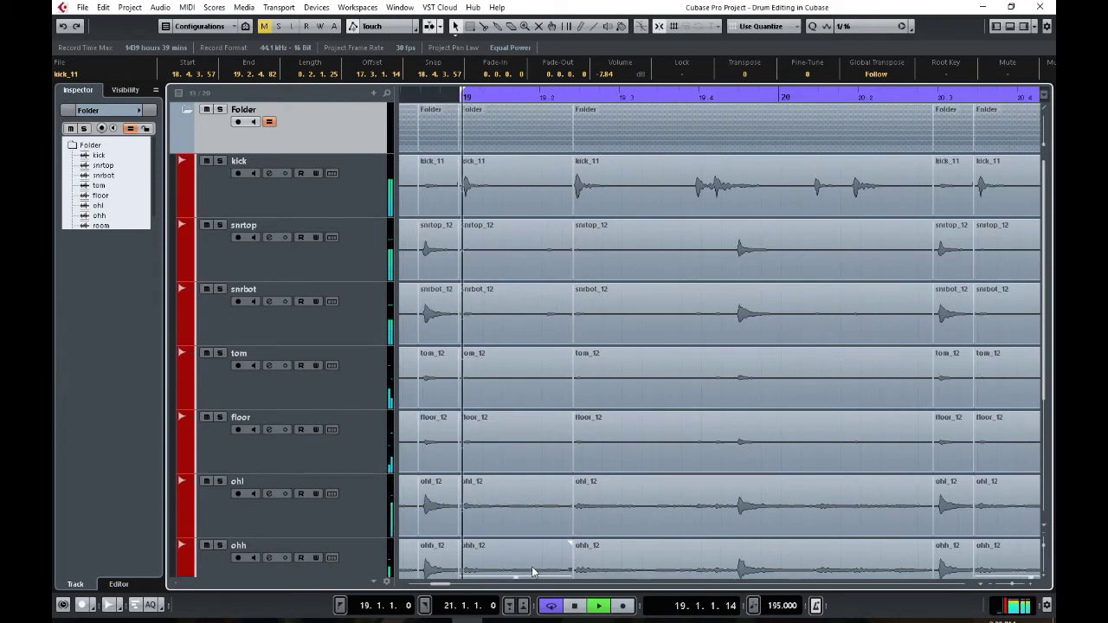
{"action": "key", "text": "space"}
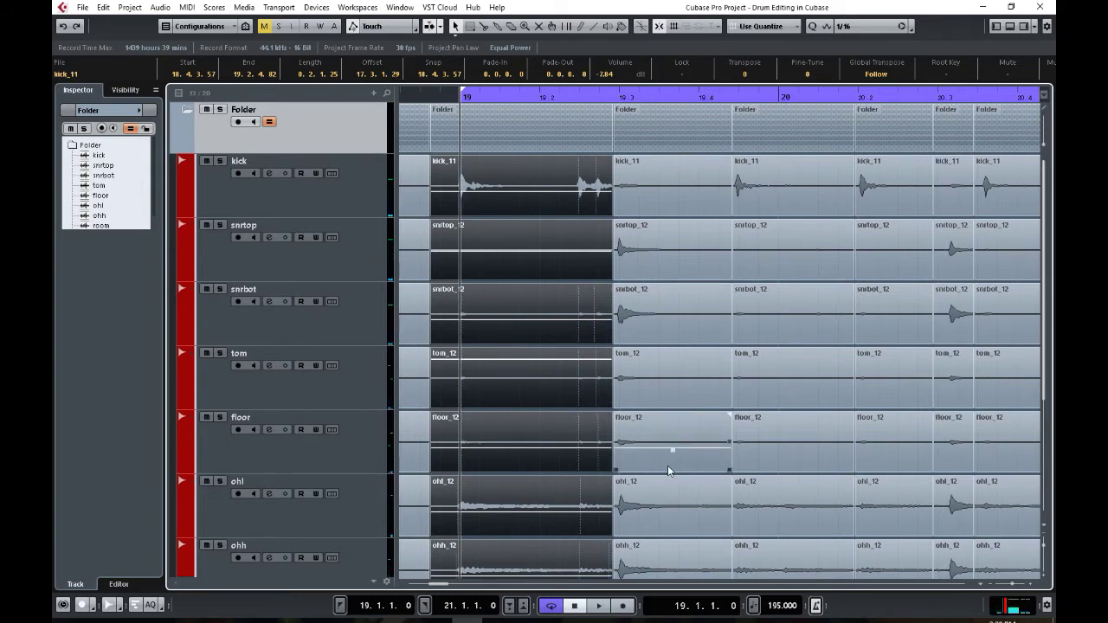
Undo the manual slice adjustments and the splits between bars 19 and 21, restoring one continuous section.
{"action": "key", "text": "ctrl+z"}
{"action": "key", "text": "ctrl+z"}
{"action": "key", "text": "ctrl+z"}
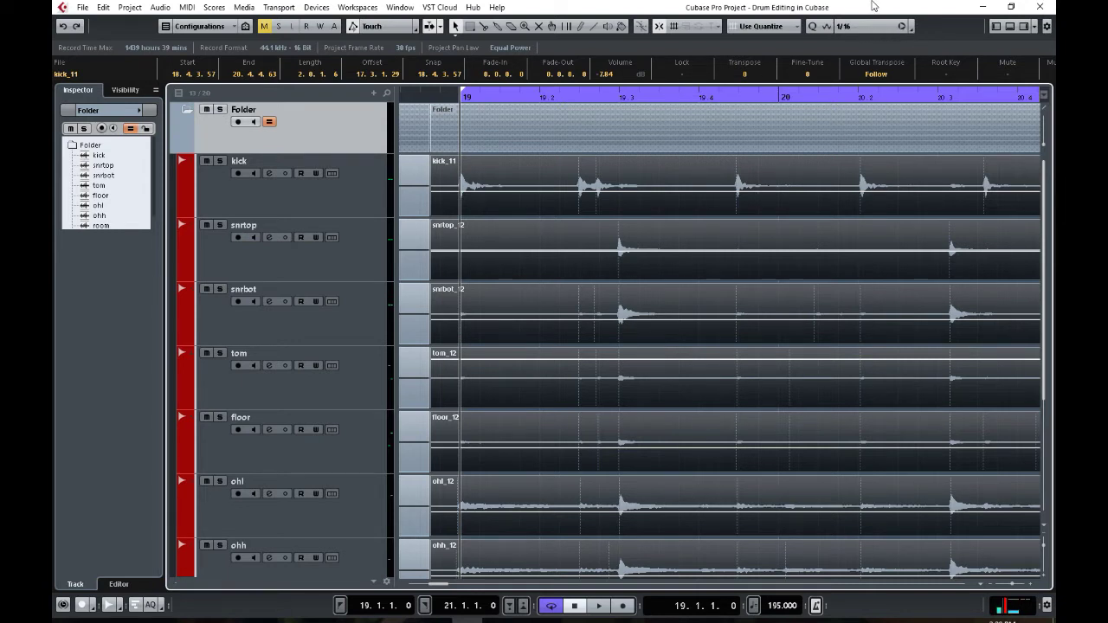
Open the Quantize Panel and exclude snrbot from the hitpoint tracks, keeping only kick and snrtop as slice sources.
{"action": "left_click", "coordinate": [902, 27]}
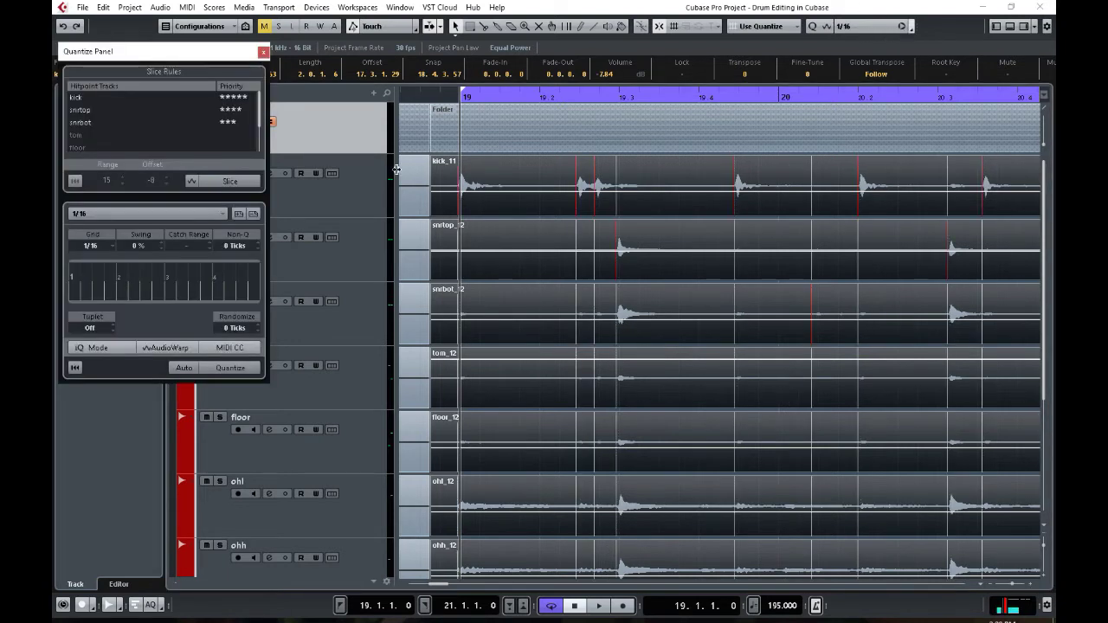
{"action": "left_click", "coordinate": [227, 122]}
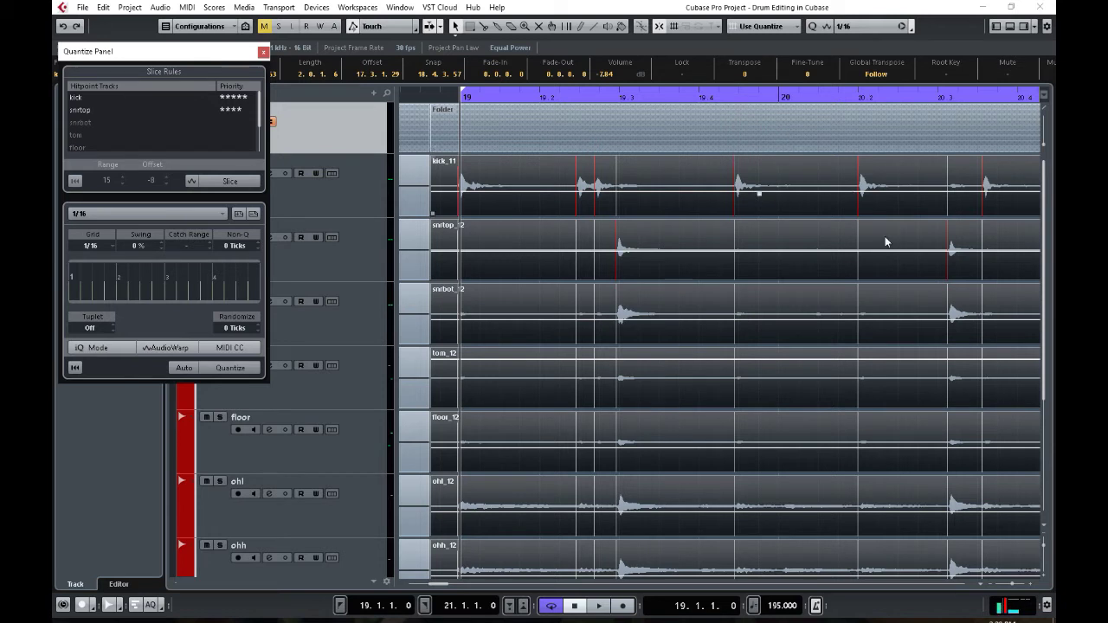
Slice the selected drum section at its hitpoints, quantize the slices to 1/16, and audition the loop.
{"action": "left_click", "coordinate": [227, 182]}
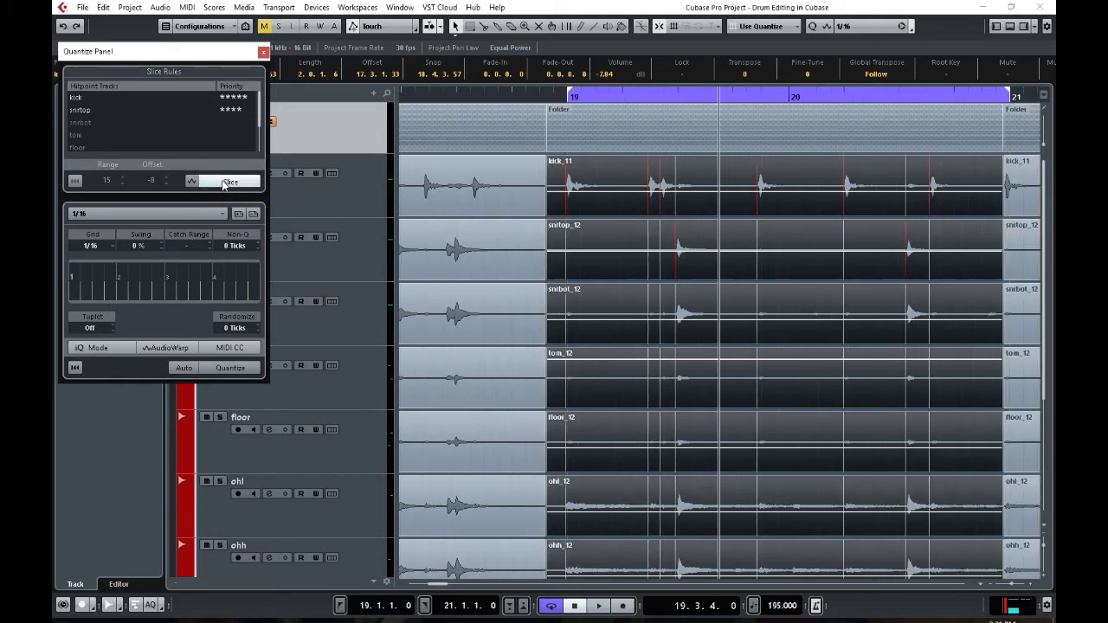
{"action": "left_click", "coordinate": [232, 368]}
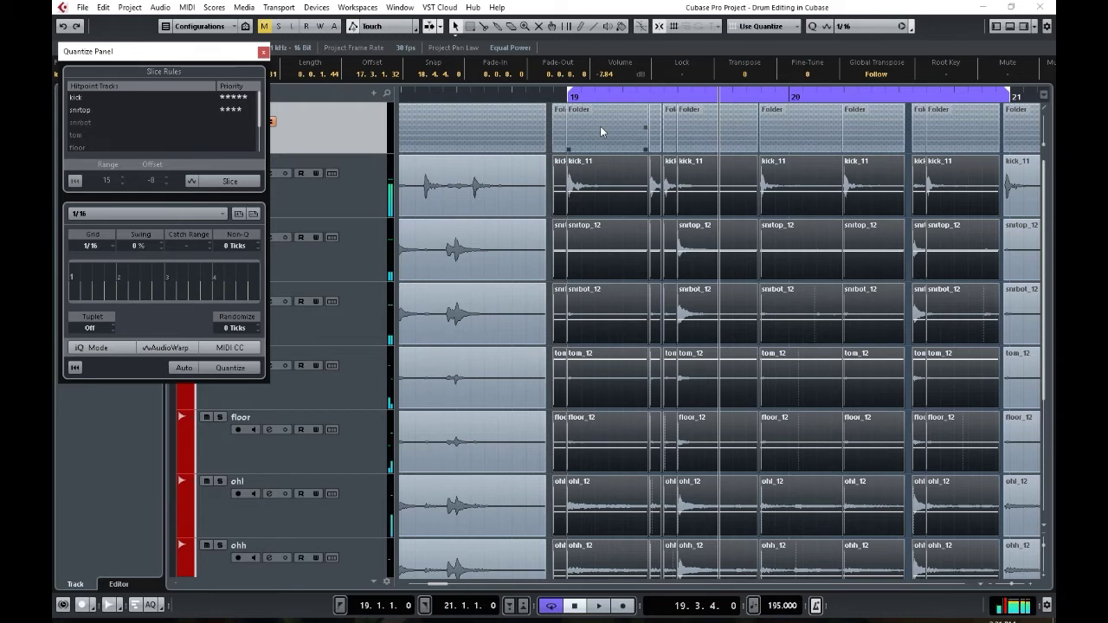
{"action": "key", "text": "space"}
{"action": "key", "text": "space"}
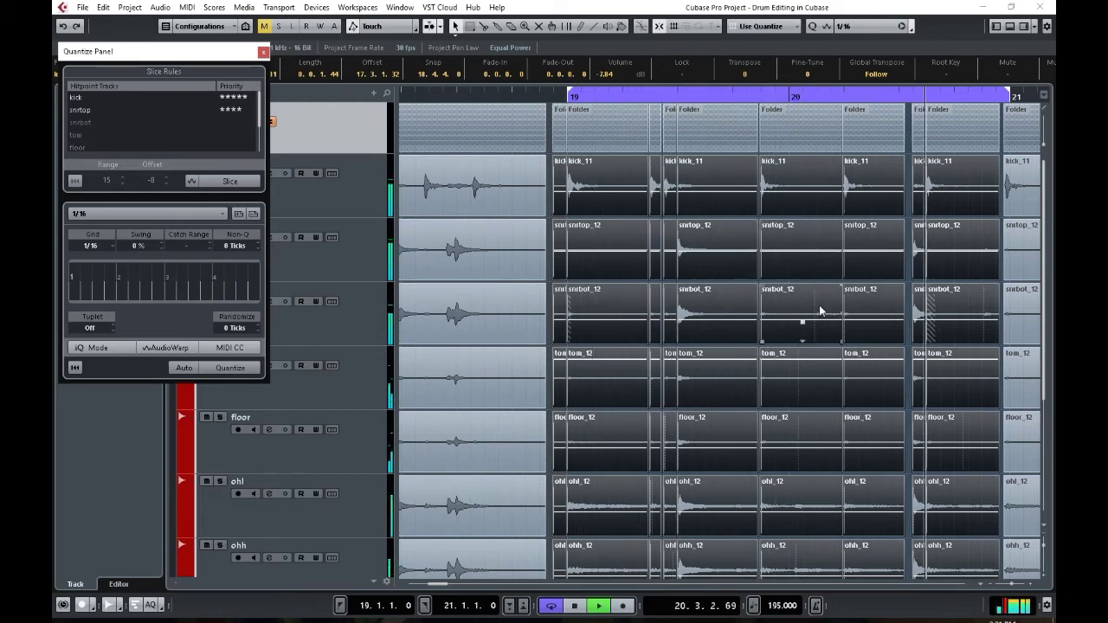
{"action": "key", "text": "space"}
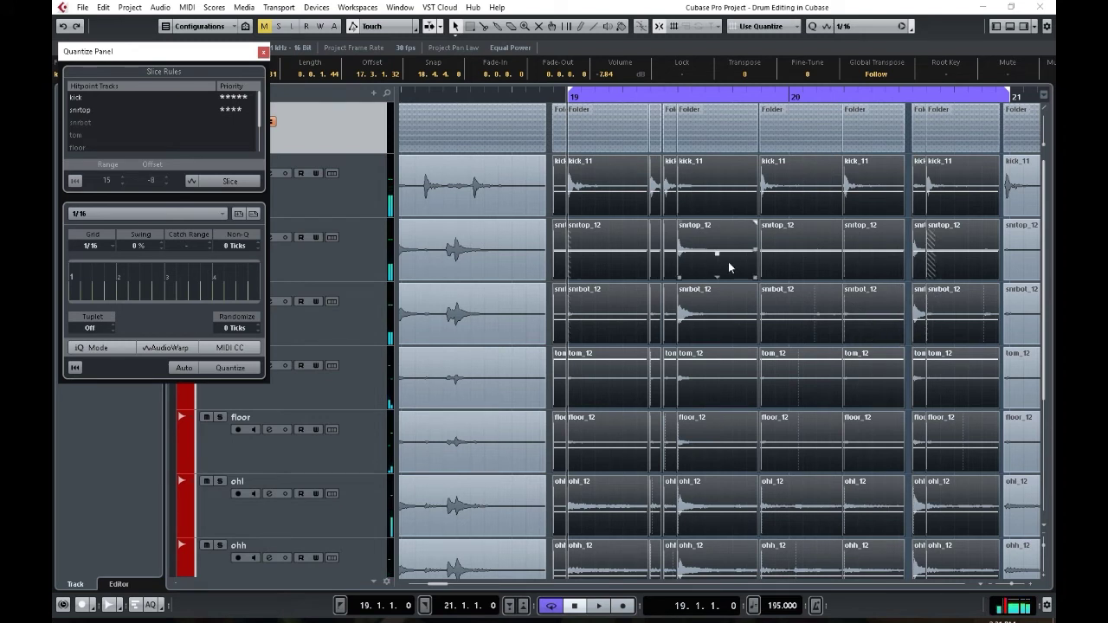
Move the misquantized short snare slice in bar 20 earlier so that it snaps to 20.3.1.0.
{"action": "left_click", "coordinate": [911, 303]}
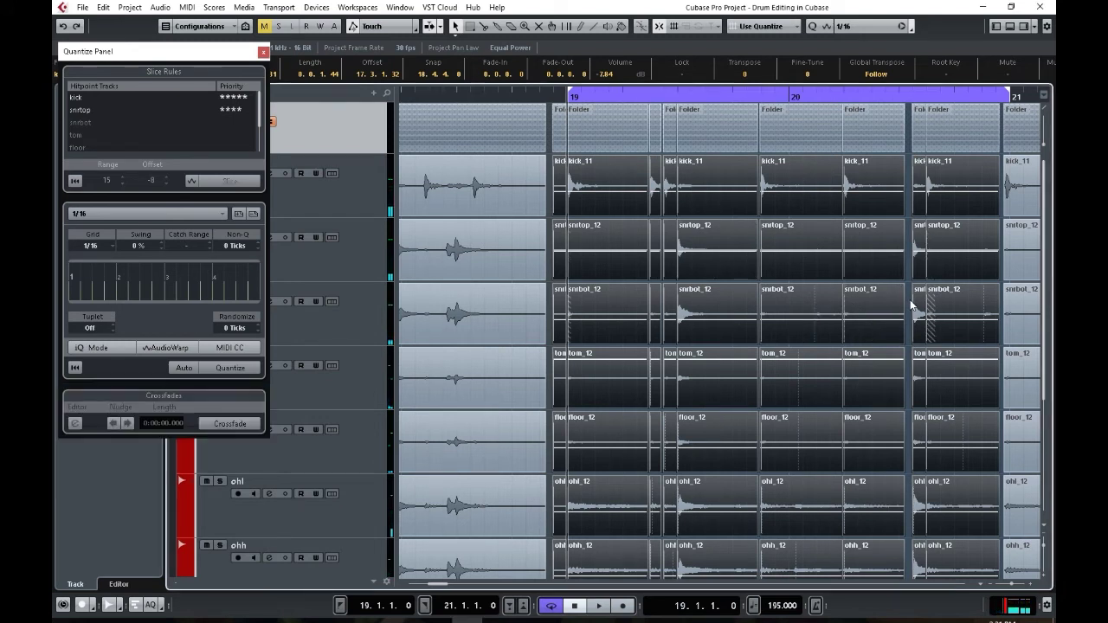
{"action": "left_click", "coordinate": [910, 303]}
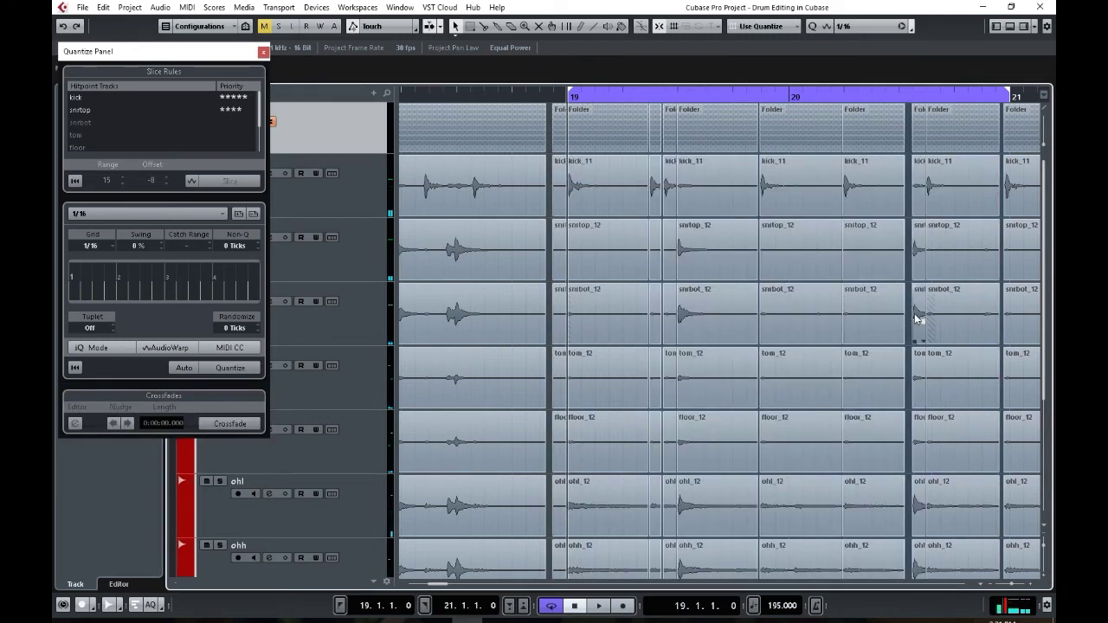
{"action": "left_click_drag", "start_coordinate": [919, 334], "coordinate": [909, 330]}
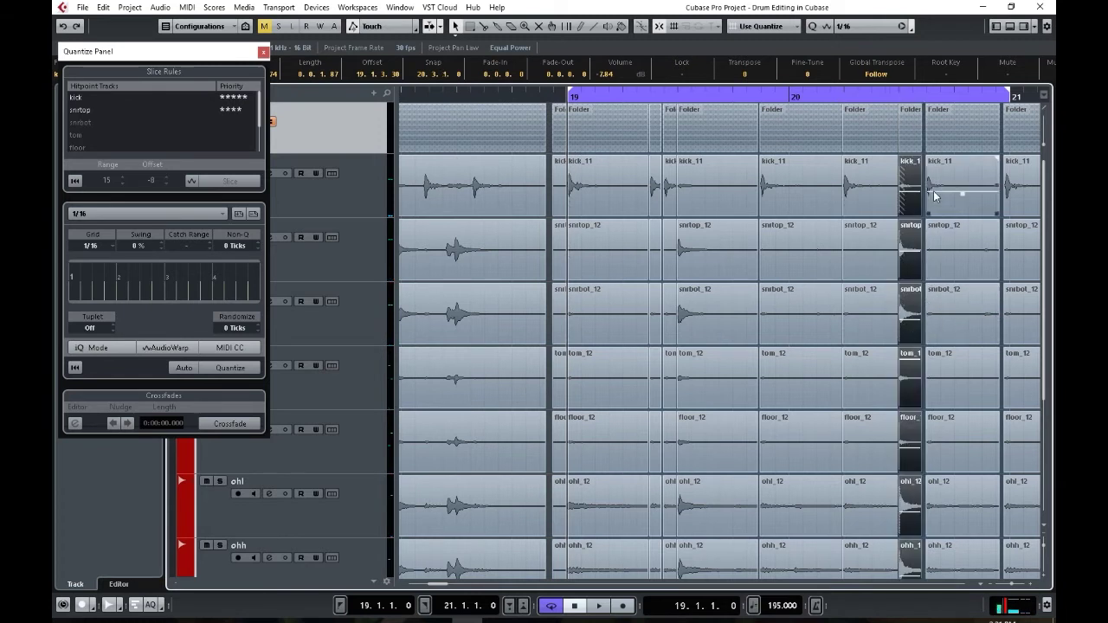
Select all the quantized slices between bars 19 and 21 and apply crossfades across them.
{"action": "left_click", "coordinate": [957, 206]}
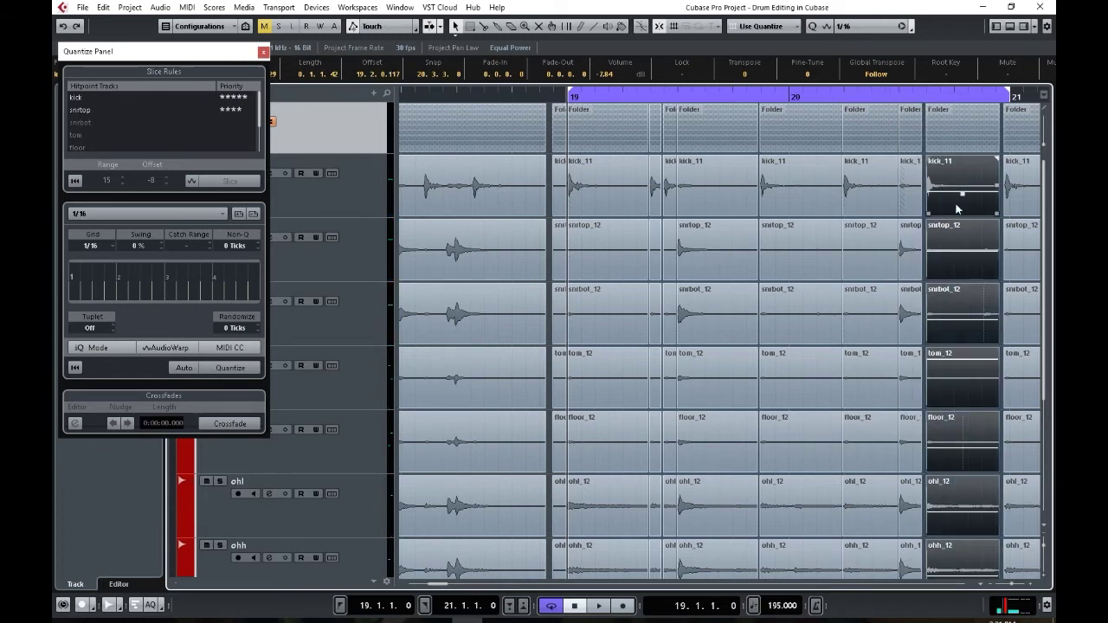
{"action": "left_click", "coordinate": [910, 207], "text": "shift"}
{"action": "left_click", "coordinate": [690, 208], "text": "shift"}
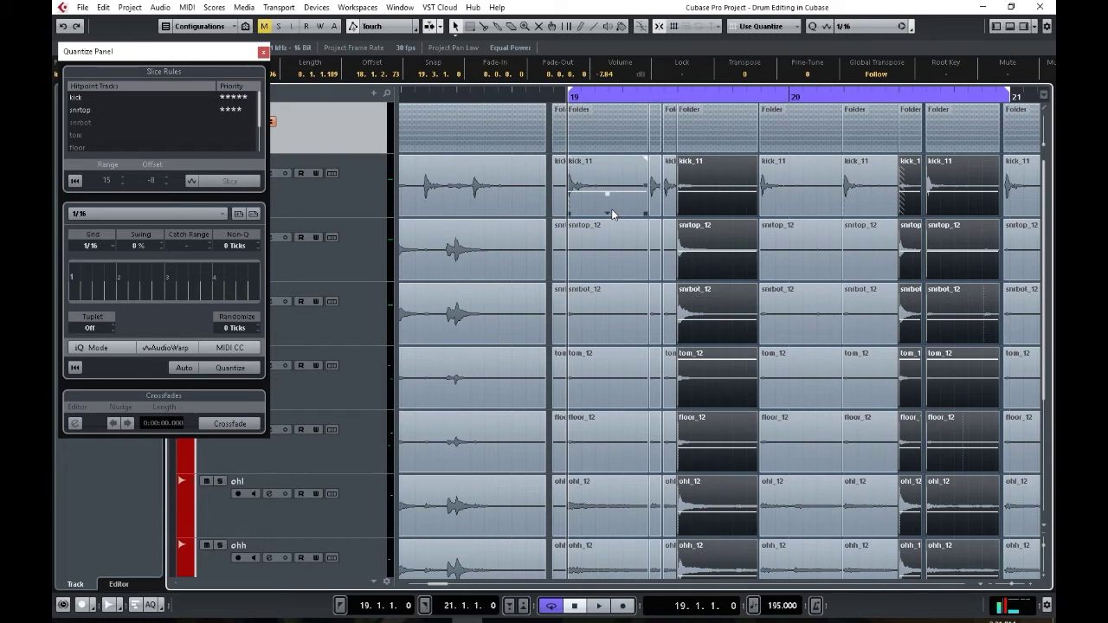
{"action": "left_click", "coordinate": [611, 208], "text": "shift"}
{"action": "left_click", "coordinate": [561, 210], "text": "shift"}
{"action": "left_click", "coordinate": [656, 208], "text": "shift"}
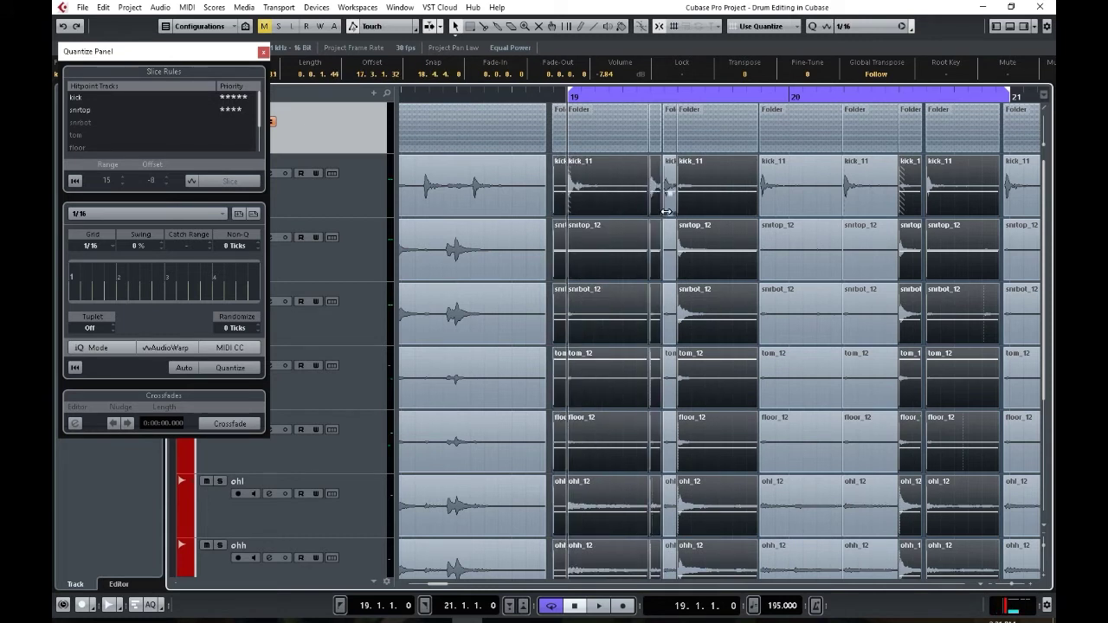
{"action": "left_click", "coordinate": [670, 207], "text": "shift"}
{"action": "left_click", "coordinate": [775, 208], "text": "shift"}
{"action": "left_click", "coordinate": [870, 203], "text": "shift"}
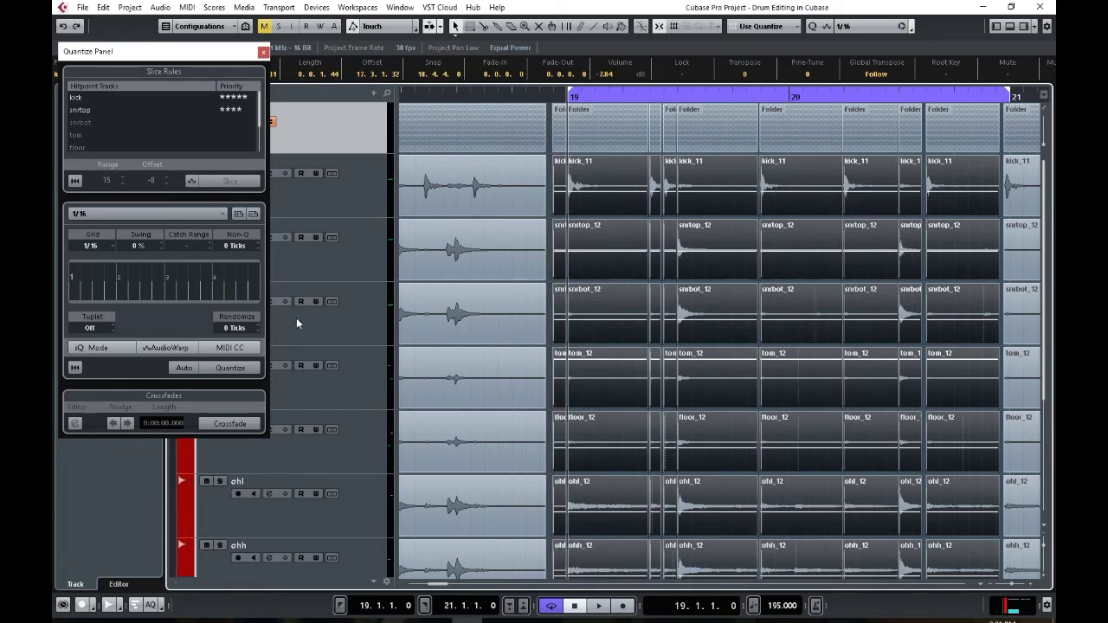
{"action": "left_click", "coordinate": [224, 421]}
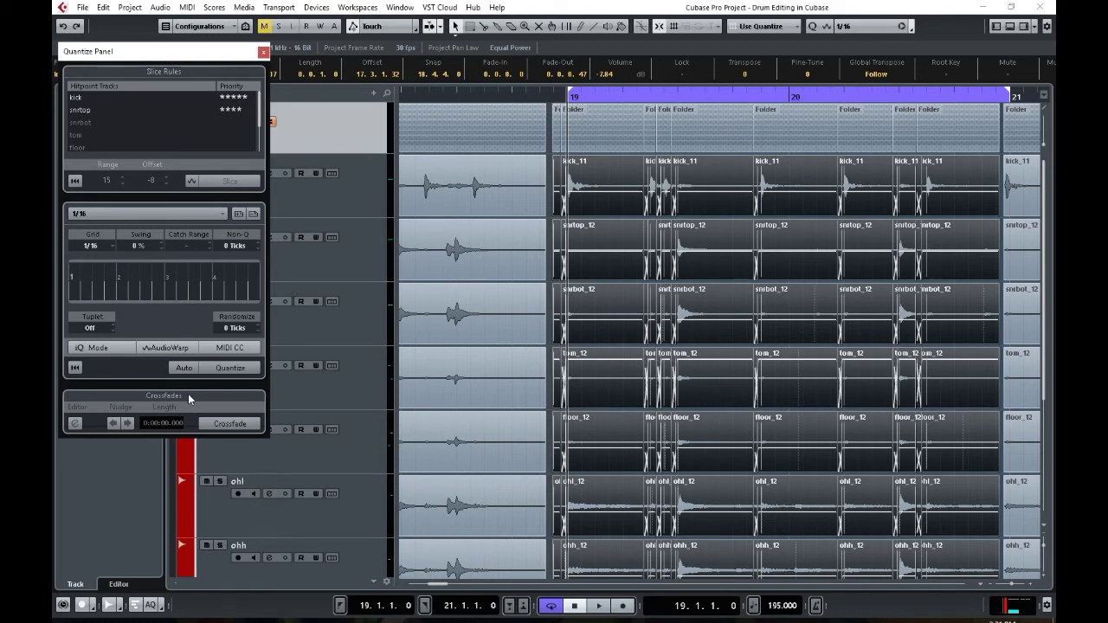
{"action": "left_click", "coordinate": [222, 426]}
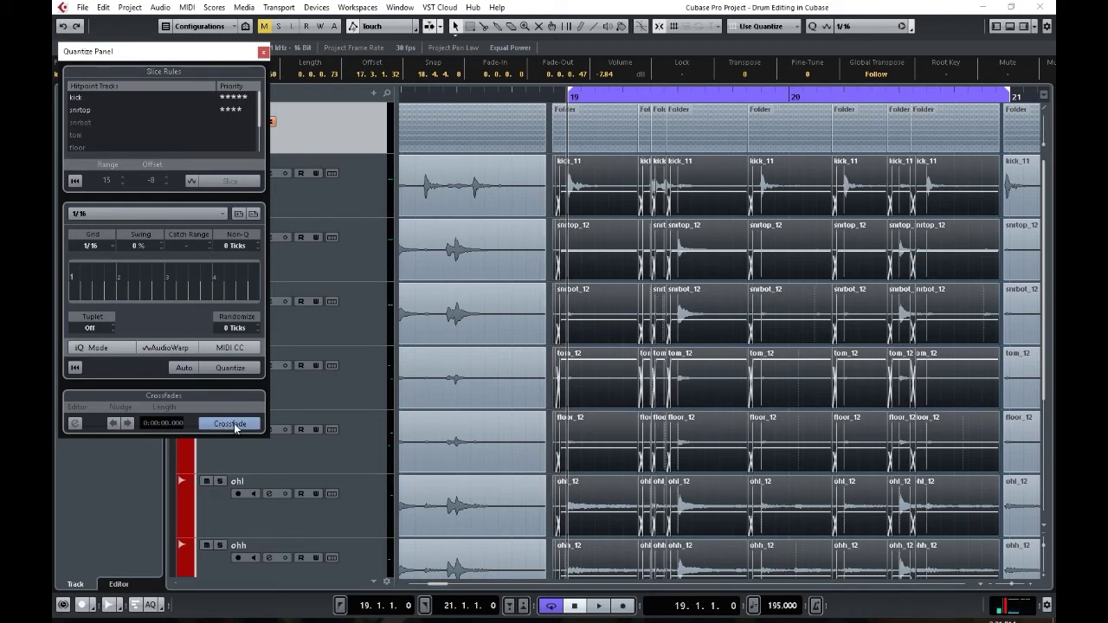
Examine the fade and crossfade settings in the project's Auto Fades dialog without changing them.
{"action": "left_click", "coordinate": [132, 9]}
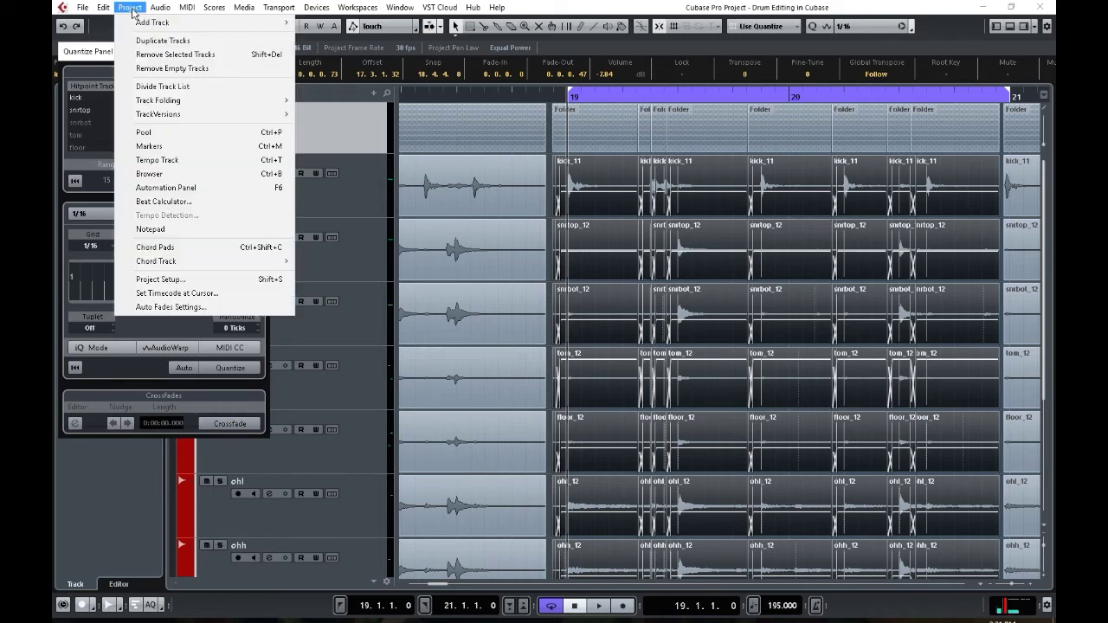
{"action": "left_click", "coordinate": [182, 307]}
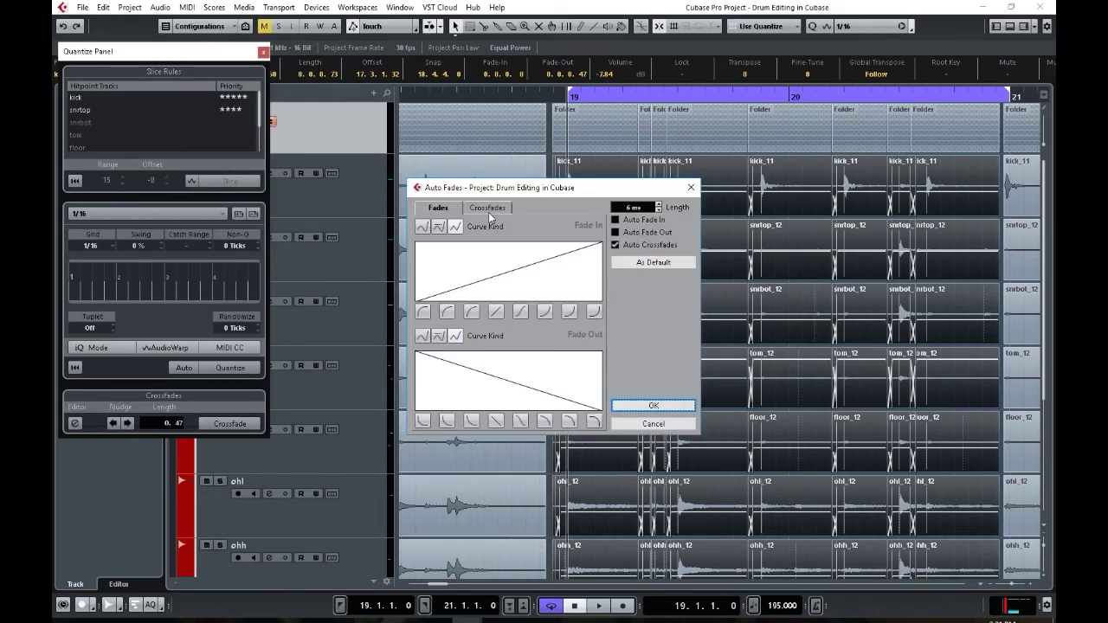
{"action": "left_click", "coordinate": [487, 208]}
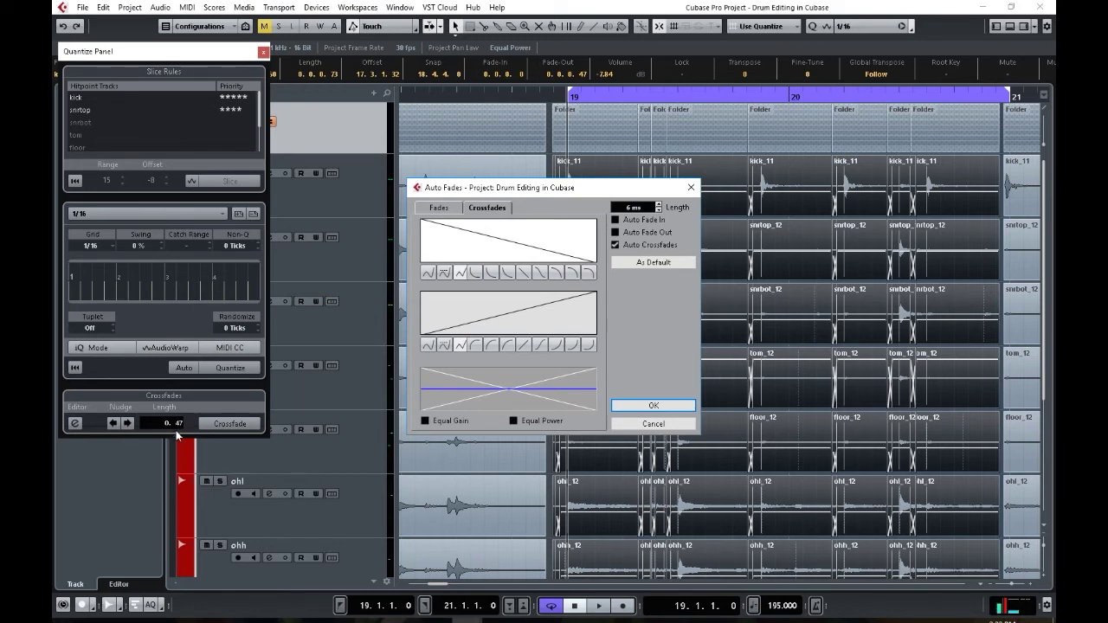
{"action": "left_click", "coordinate": [650, 424]}
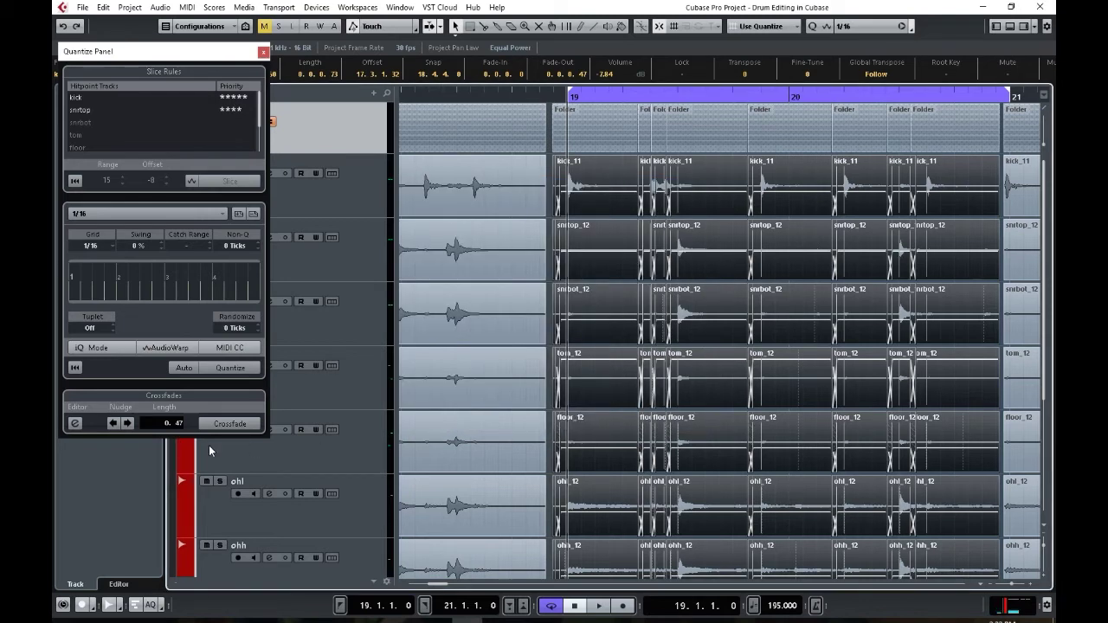
Shorten the slices' crossfade length to 0.11 and play back the loop to check the transitions.
{"action": "left_click_drag", "start_coordinate": [183, 422], "coordinate": [166, 494]}
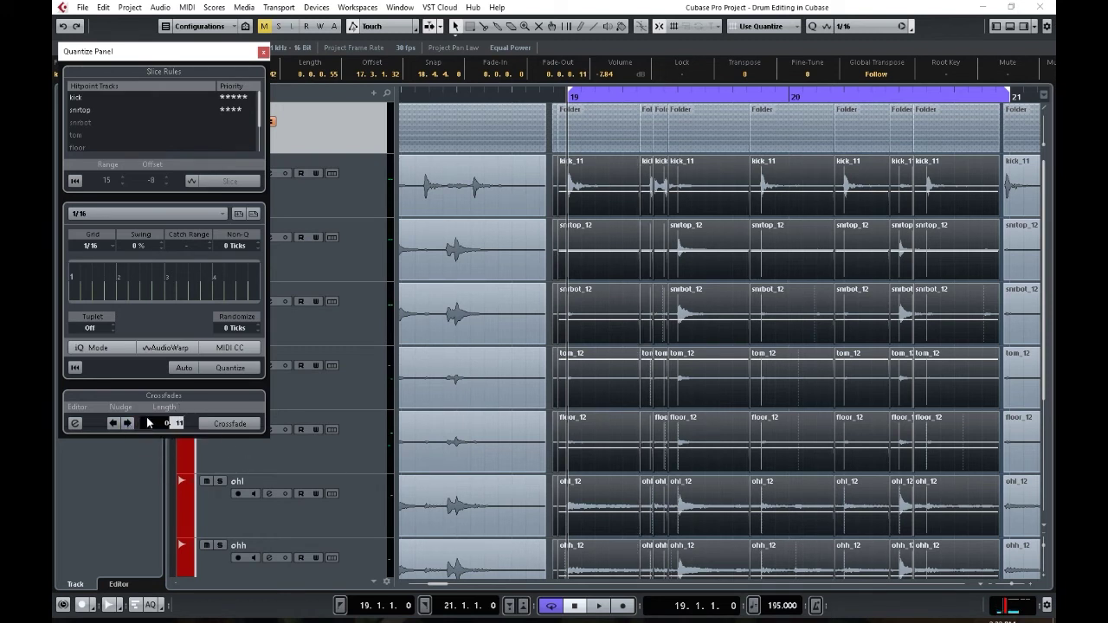
{"action": "key", "text": "space"}
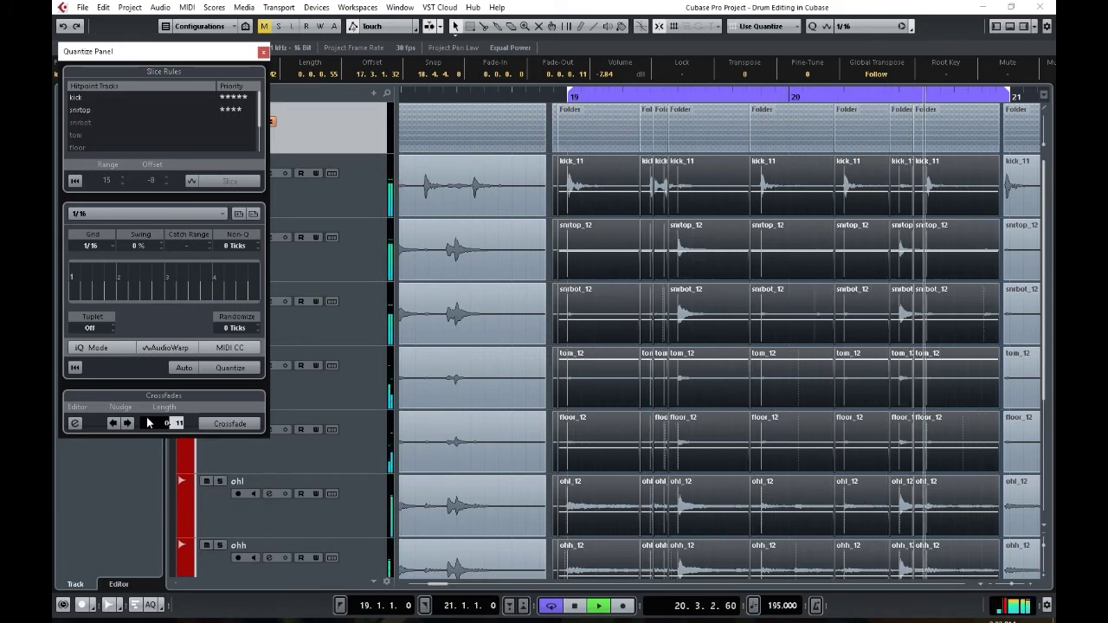
{"action": "key", "text": "space"}
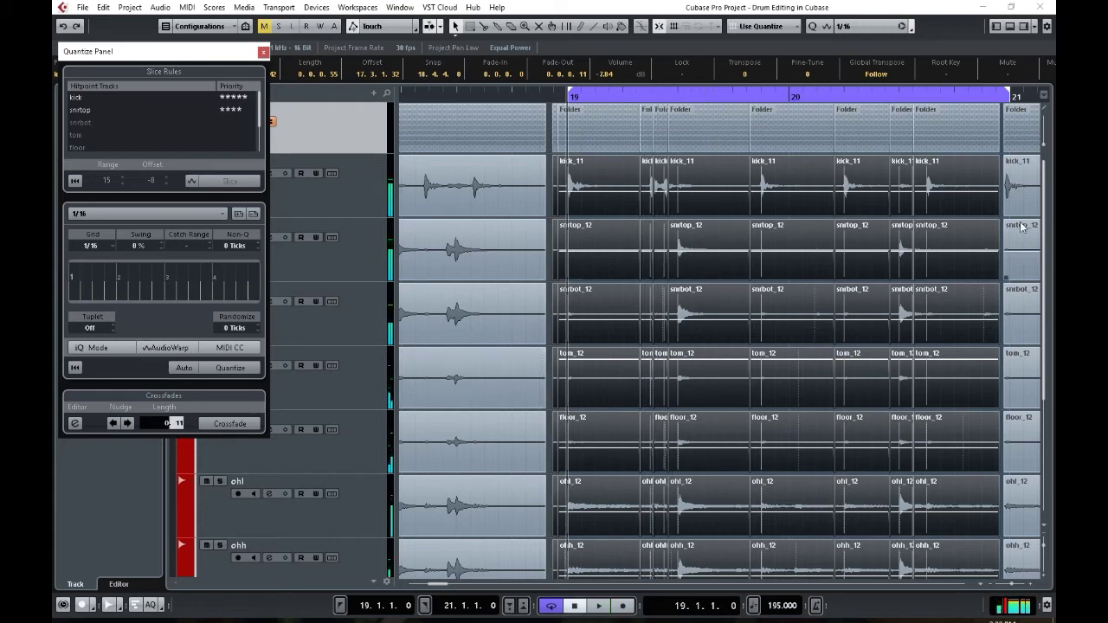
Extend the start of the section at bar 21 back to the last slice, crossfade the joint, and audition the loop.
{"action": "left_click_drag", "start_coordinate": [1005, 216], "coordinate": [999, 216]}
{"action": "key", "text": "x"}
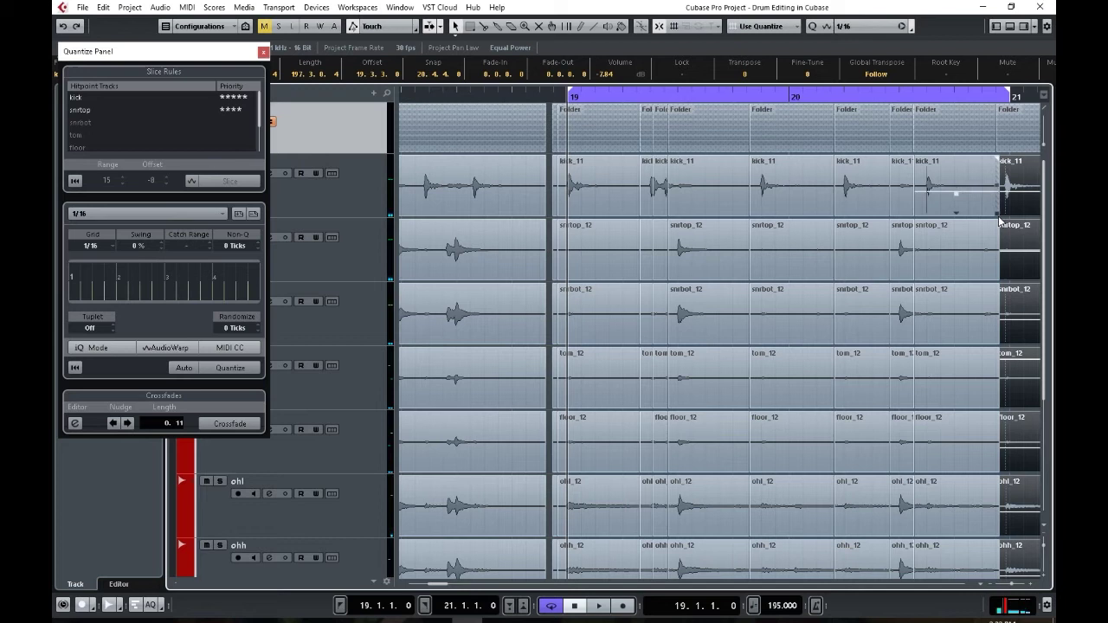
{"action": "key", "text": "space"}
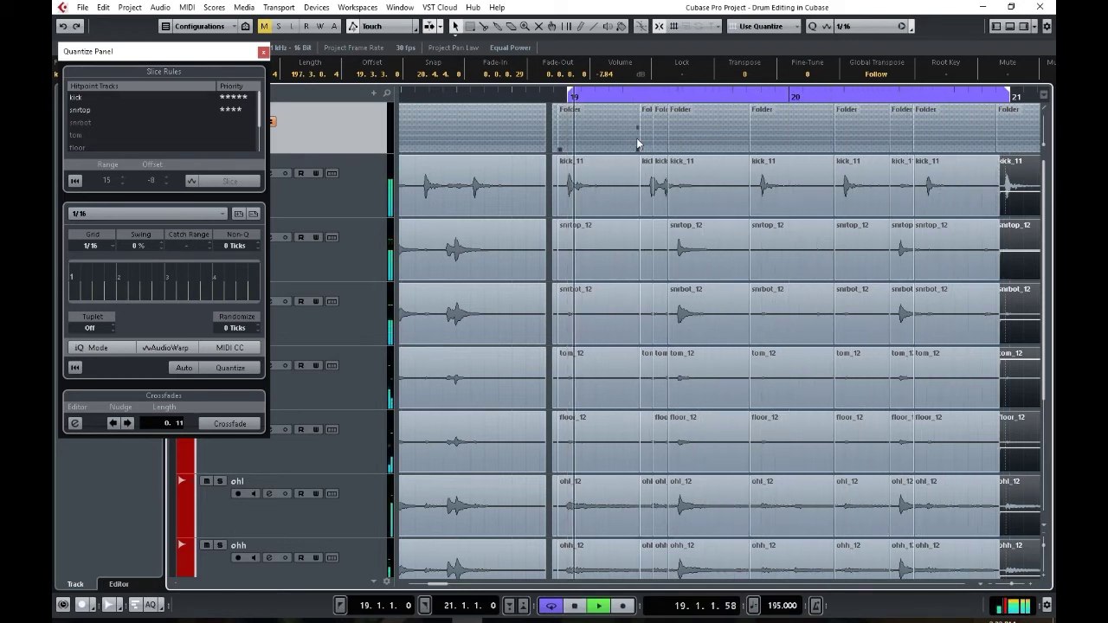
{"action": "key", "text": "space"}
Extend the first slice's start back over the gap before bar 19, crossfade it with the preceding section, and audition the transition.
{"action": "left_click", "coordinate": [554, 204]}
{"action": "left_click", "coordinate": [557, 210]}
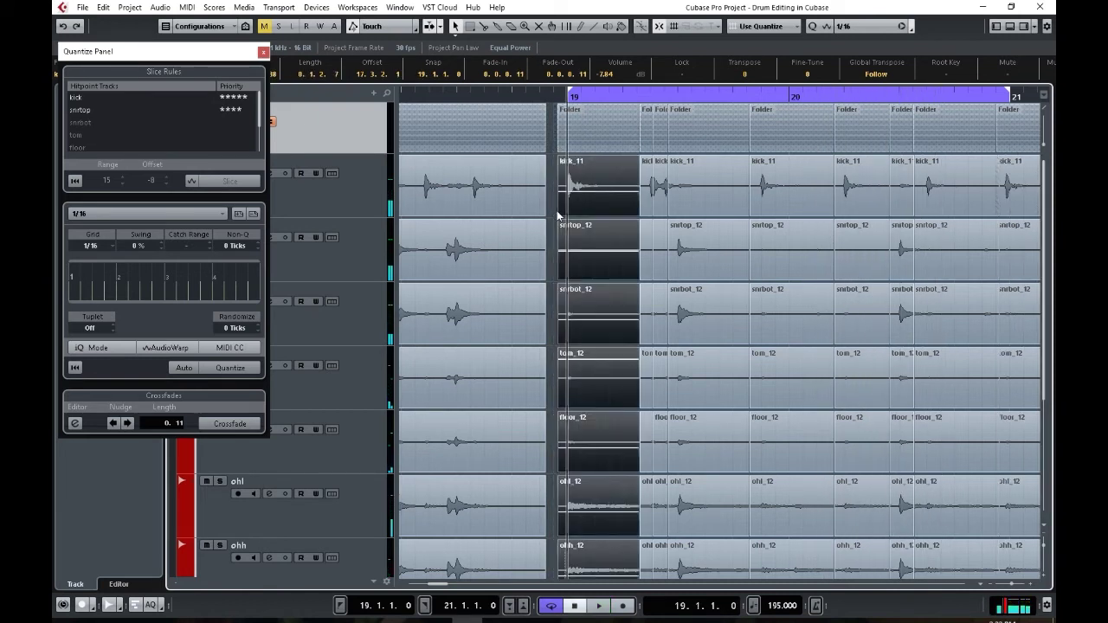
{"action": "left_click_drag", "start_coordinate": [559, 213], "coordinate": [541, 212]}
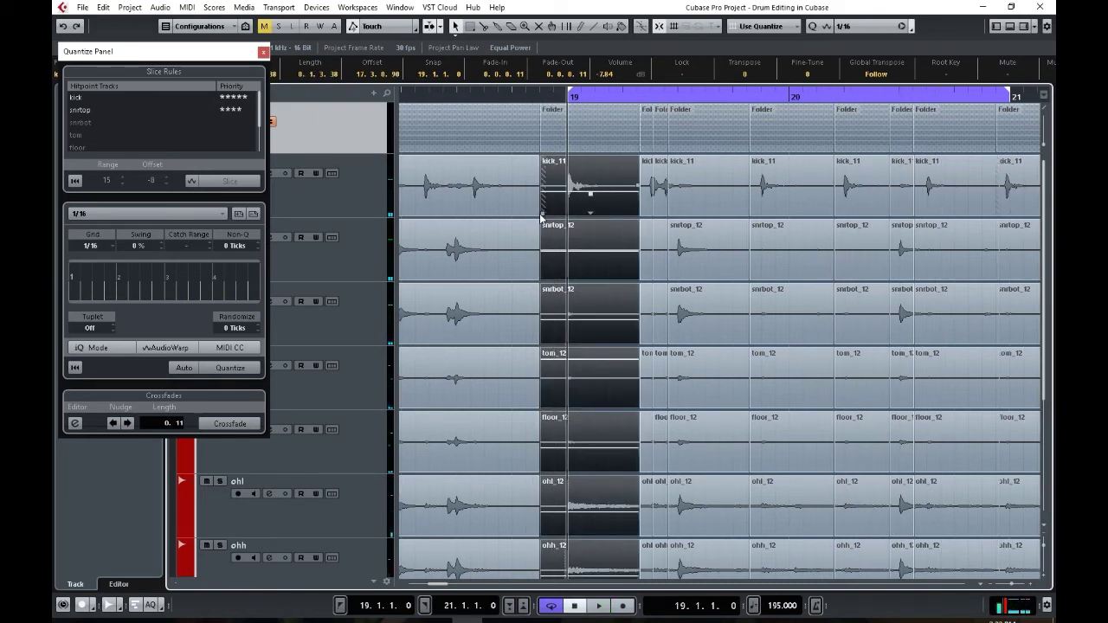
{"action": "key", "text": "space"}
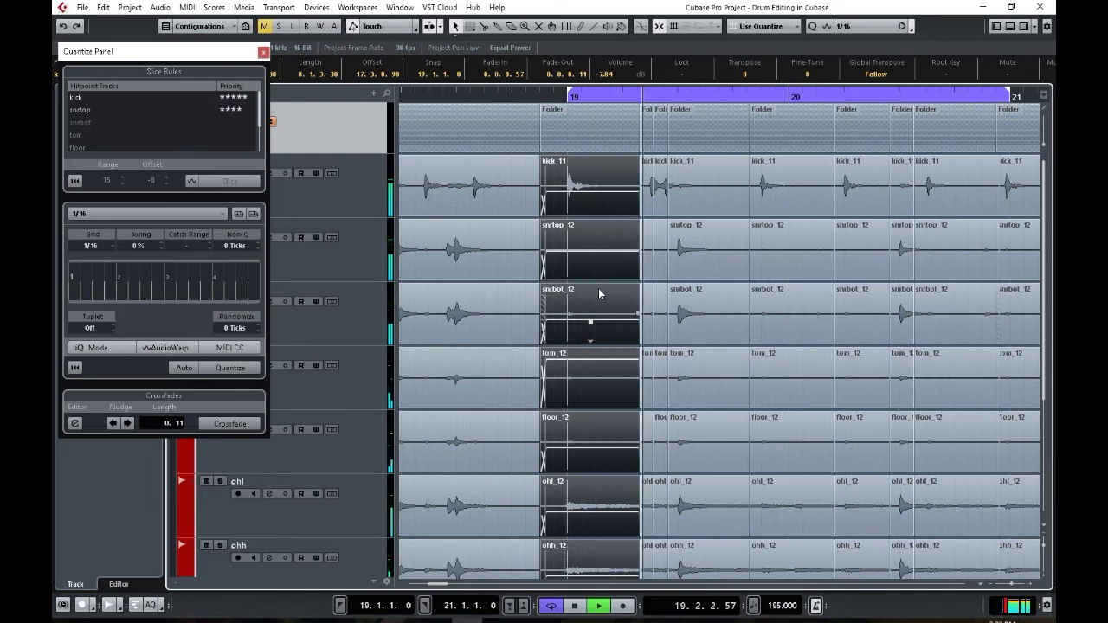
{"action": "key", "text": "space"}
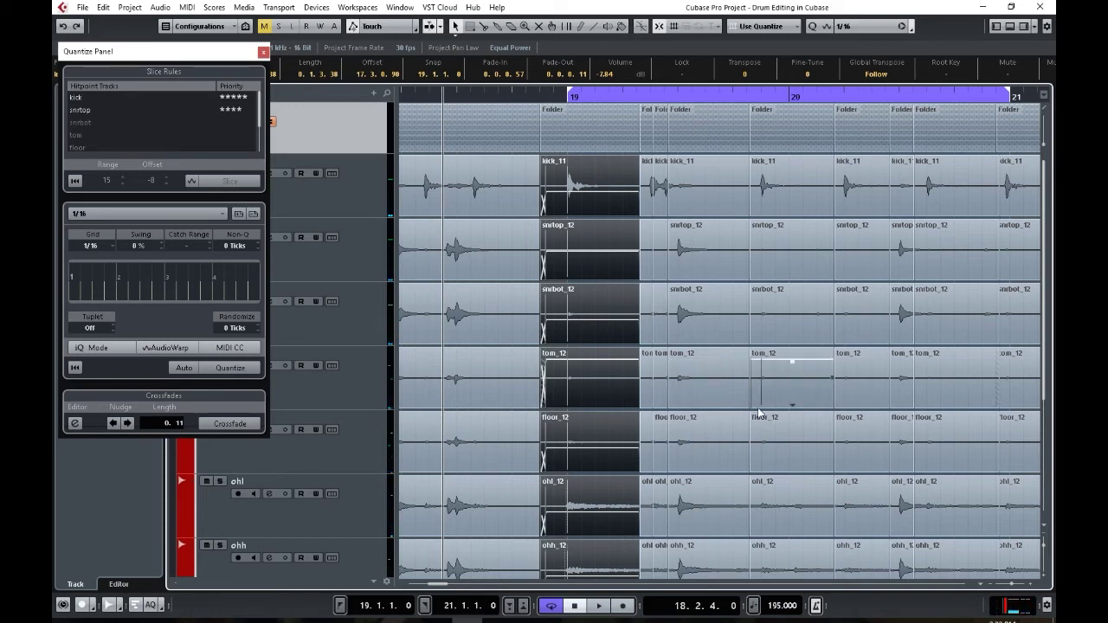
Undo the crossfades, slice edits, quantizing and slicing between bars 19 and 21, and play back the restored section.
{"action": "left_click_drag", "start_coordinate": [430, 586], "coordinate": [430, 586]}
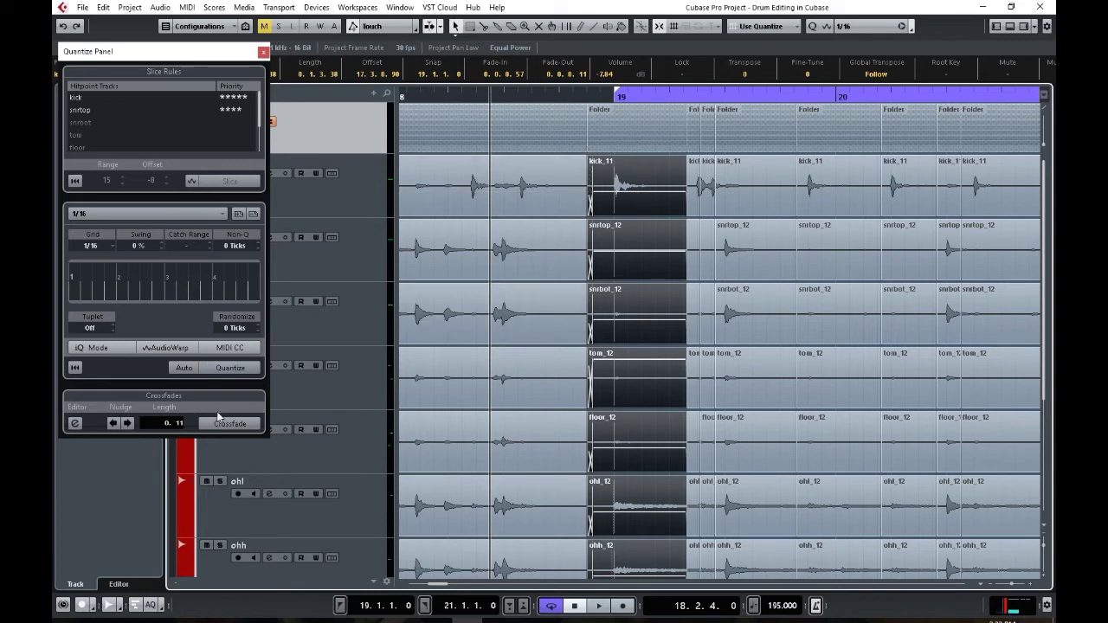
{"action": "key", "text": "ctrl+z"}
{"action": "key", "text": "ctrl+z"}
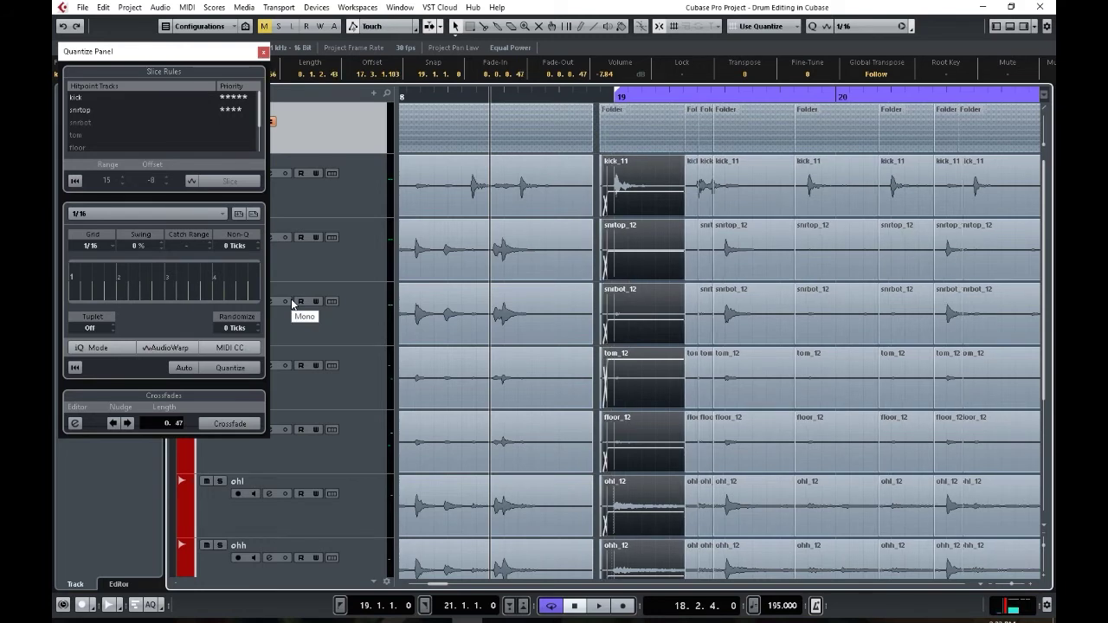
{"action": "key", "text": "ctrl+z"}
{"action": "key", "text": "ctrl+z"}
{"action": "key", "text": "ctrl+z"}
{"action": "key", "text": "ctrl+z"}
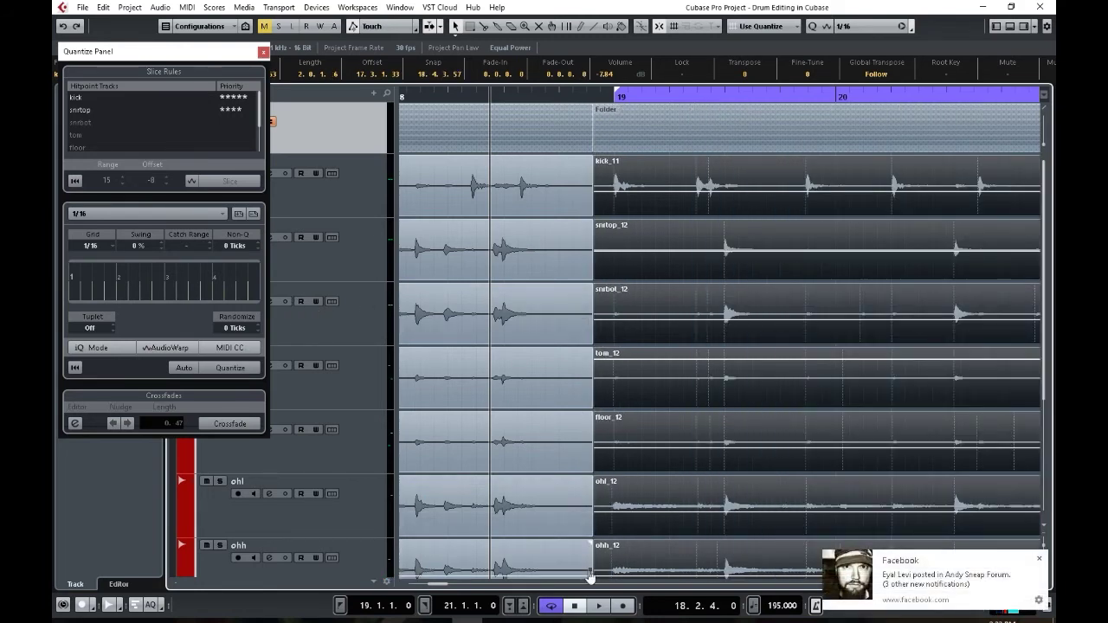
{"action": "key", "text": "space"}
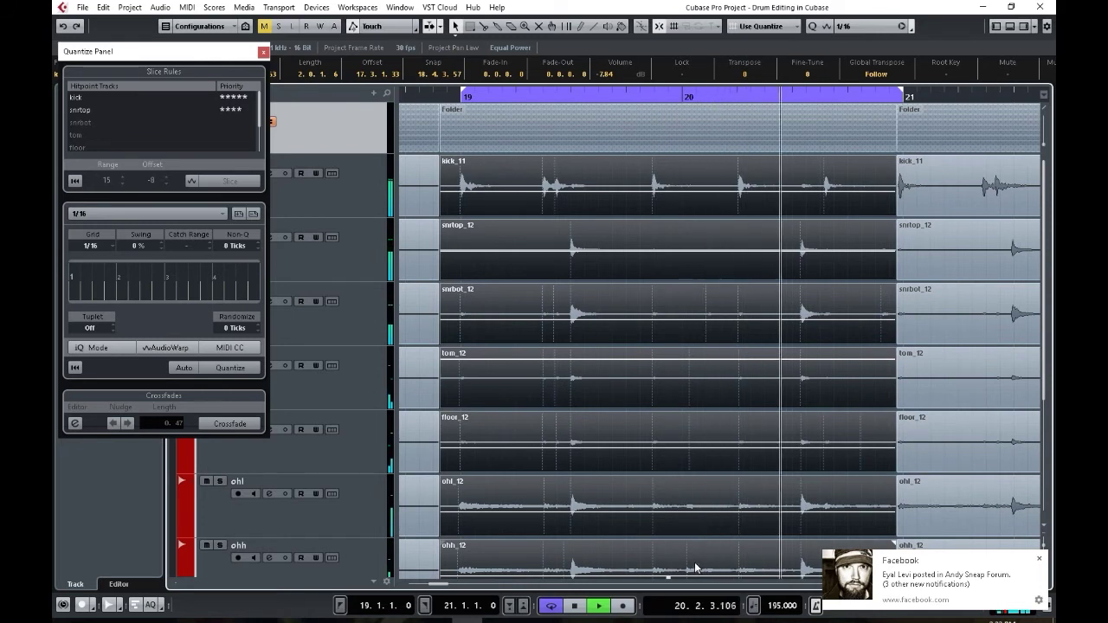
{"action": "key", "text": "space"}
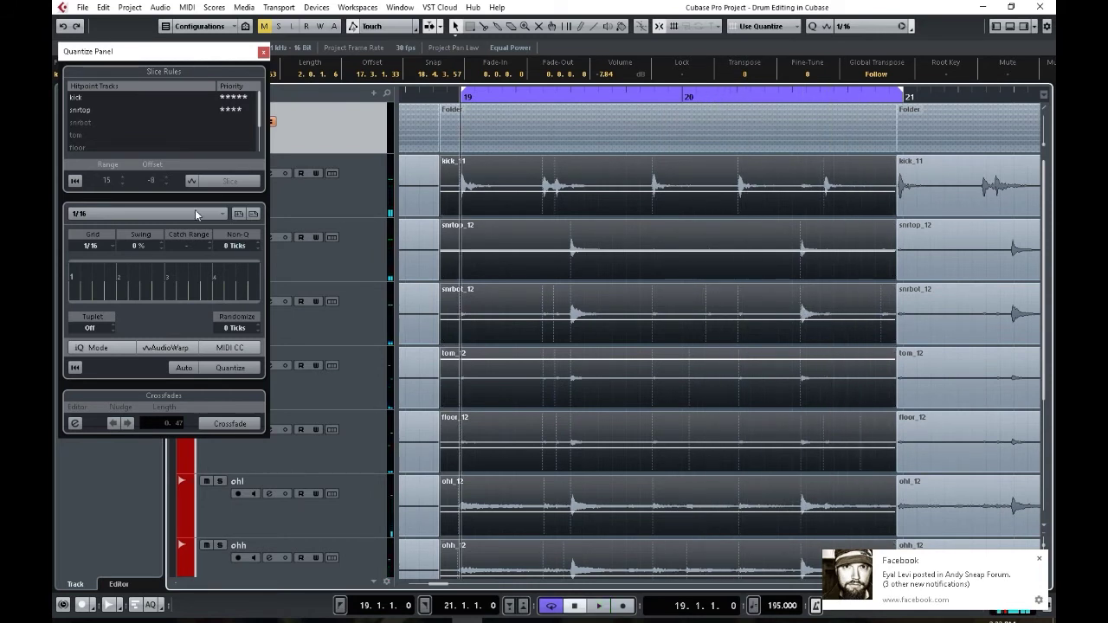
Quantize the section between bars 19 and 21 to a 1/8 grid using AudioWarp and play back the loop.
{"action": "left_click", "coordinate": [177, 348]}
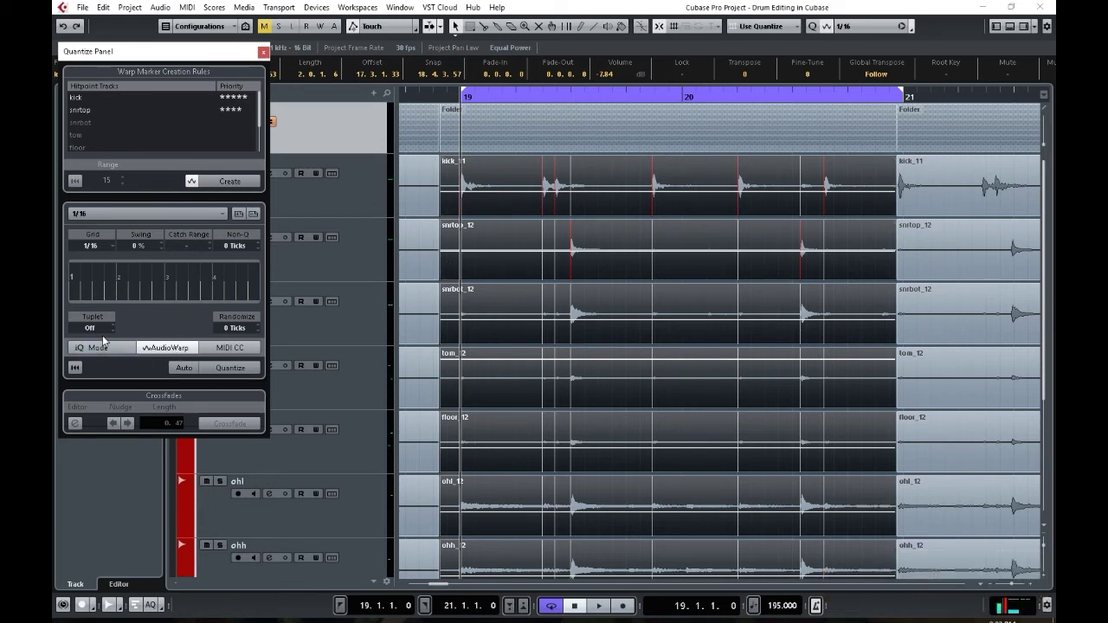
{"action": "left_click", "coordinate": [110, 247]}
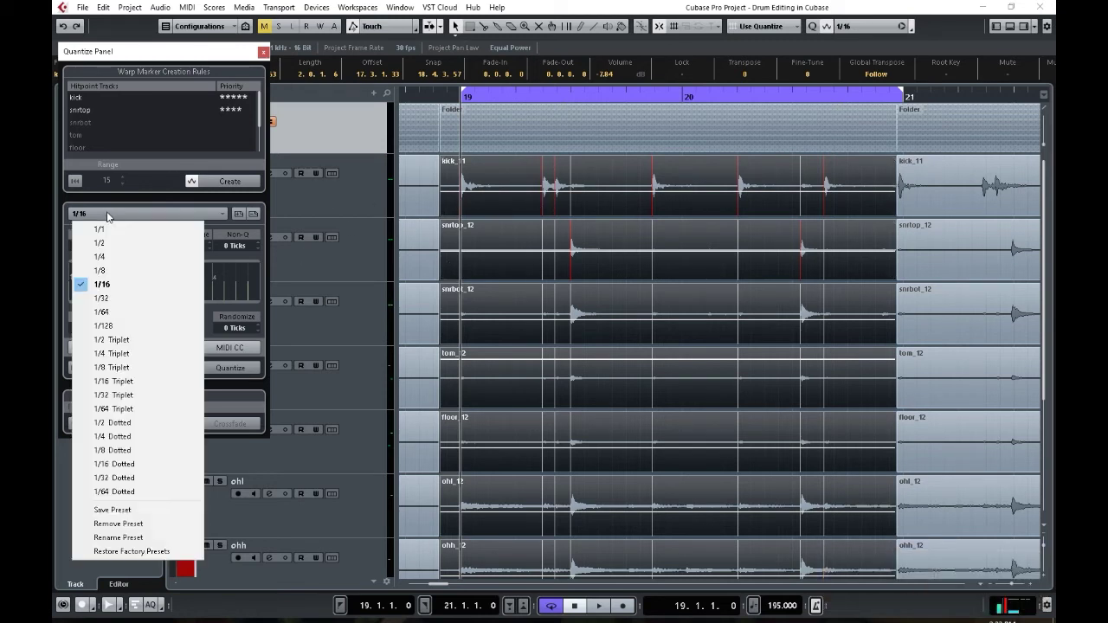
{"action": "left_click", "coordinate": [110, 275]}
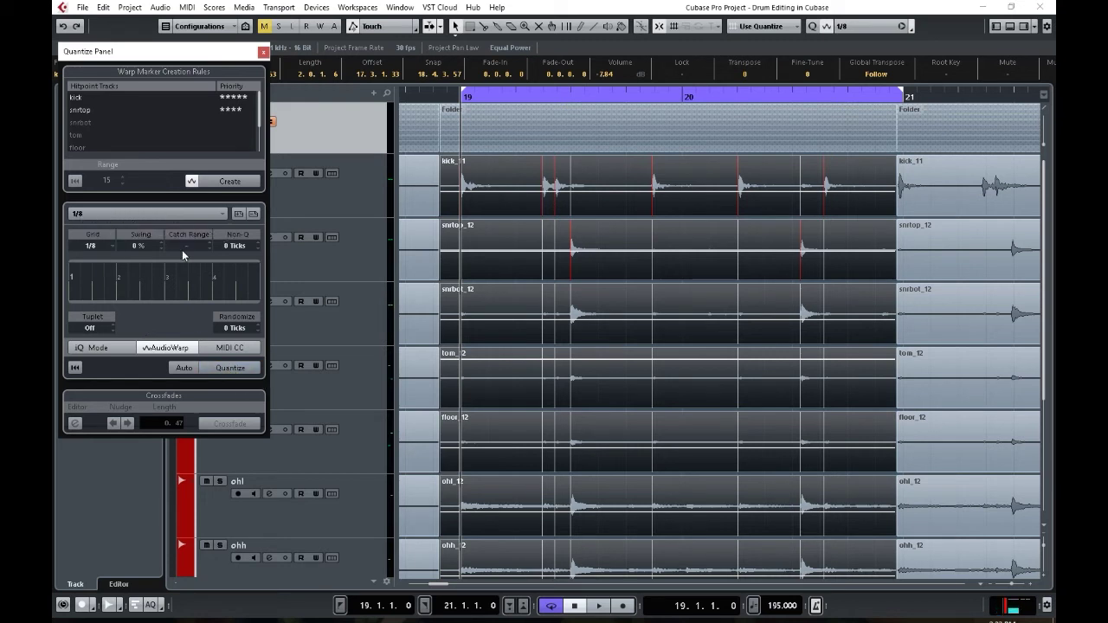
{"action": "left_click", "coordinate": [230, 368]}
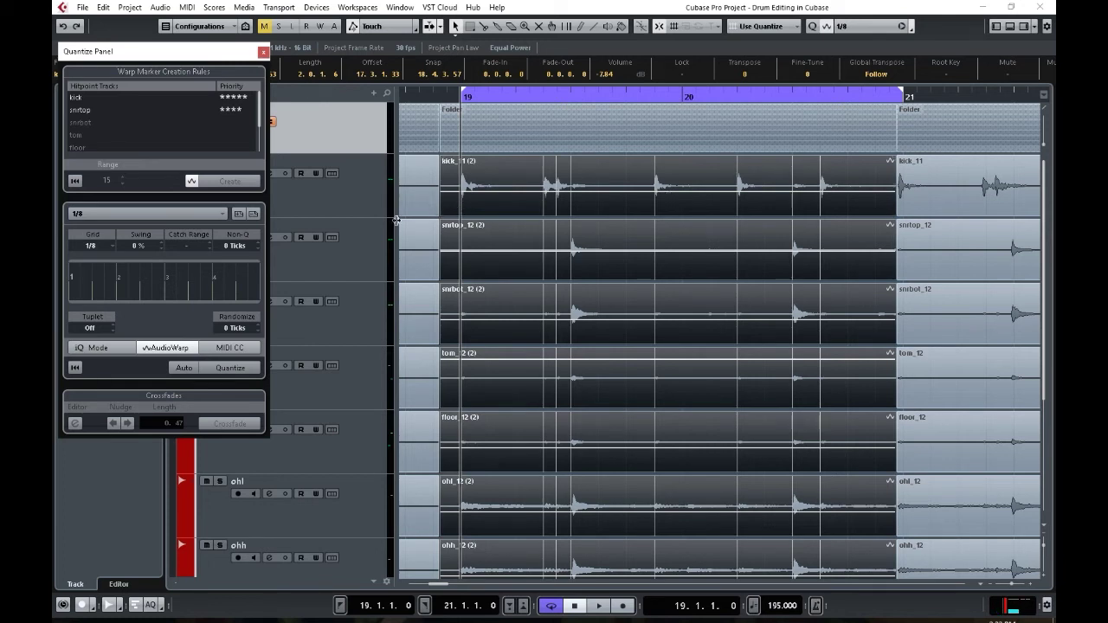
{"action": "key", "text": "space"}
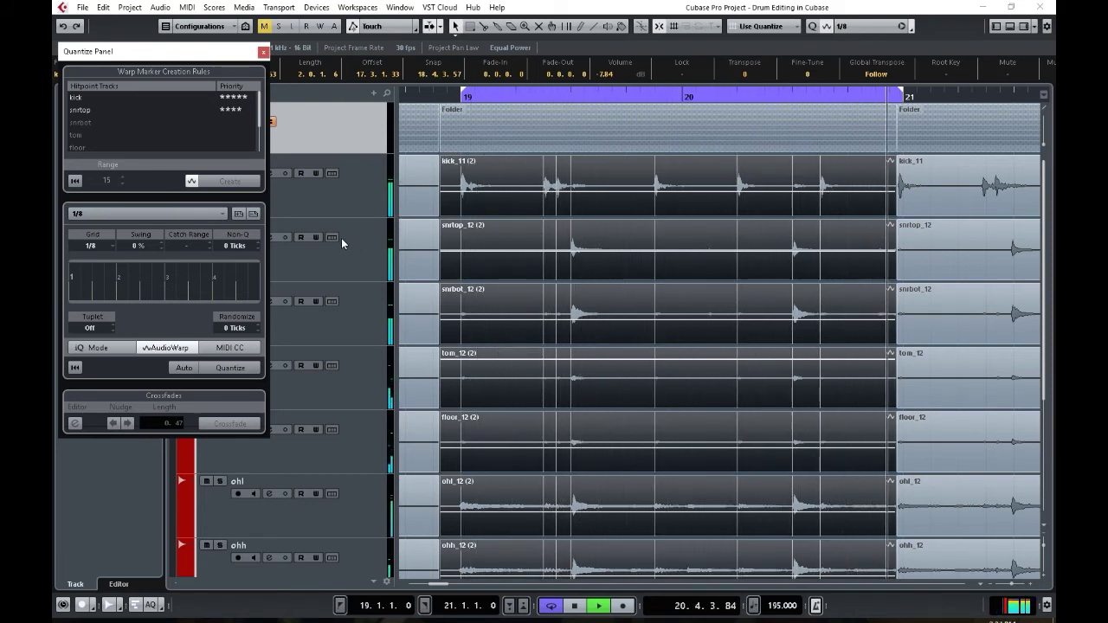
{"action": "key", "text": "space"}
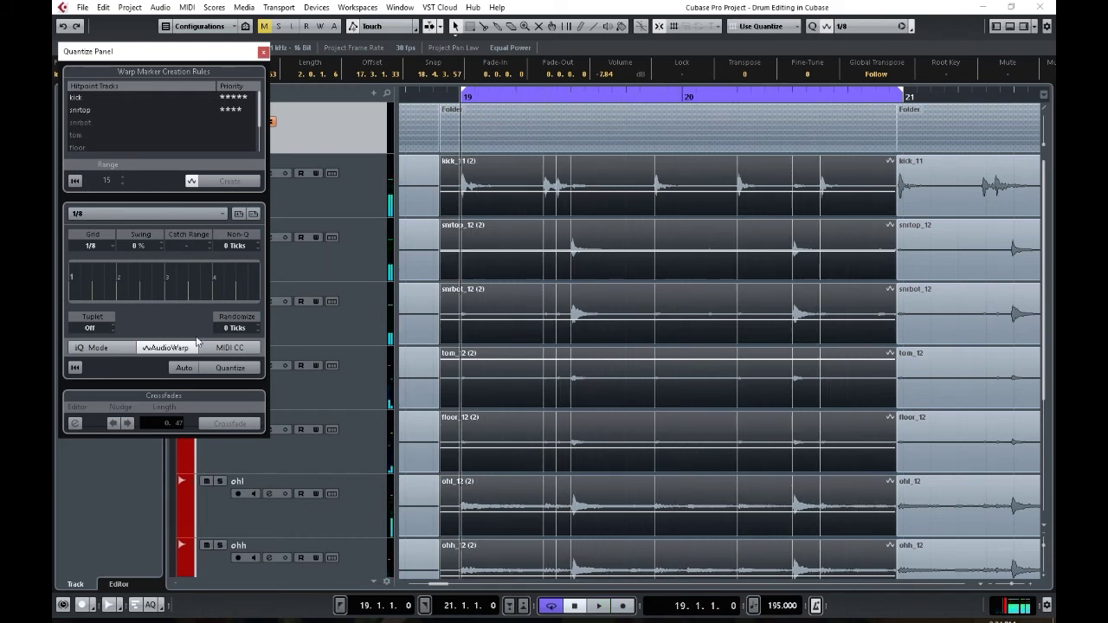
Loop bars 19 to 21 while resetting, reapplying and again resetting the AudioWarp quantize to compare the sound.
{"action": "left_click", "coordinate": [181, 372]}
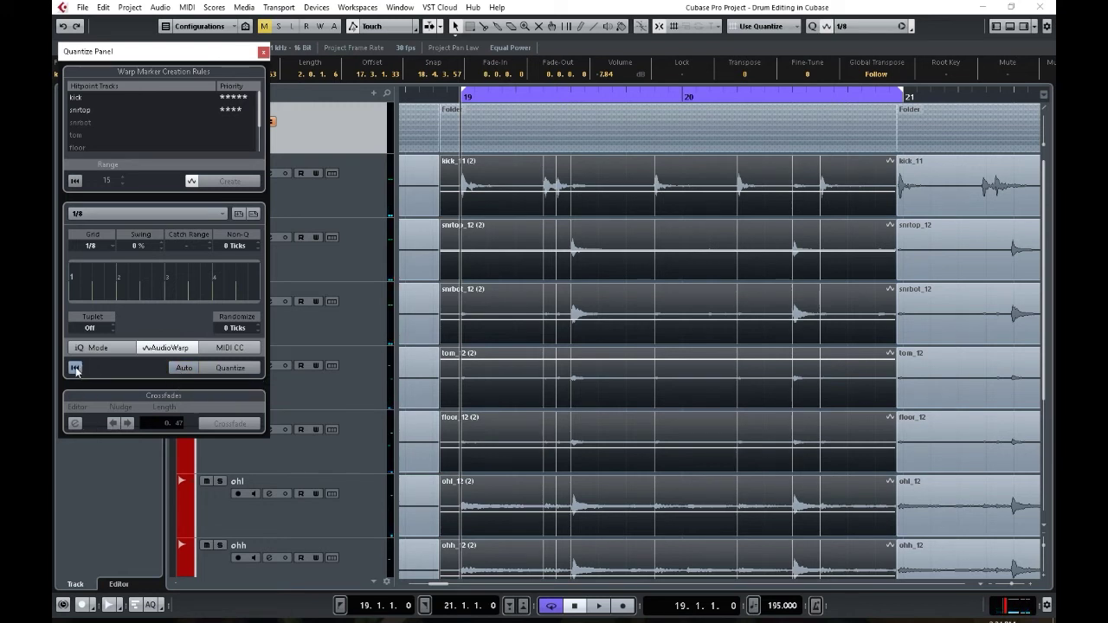
{"action": "key", "text": "space"}
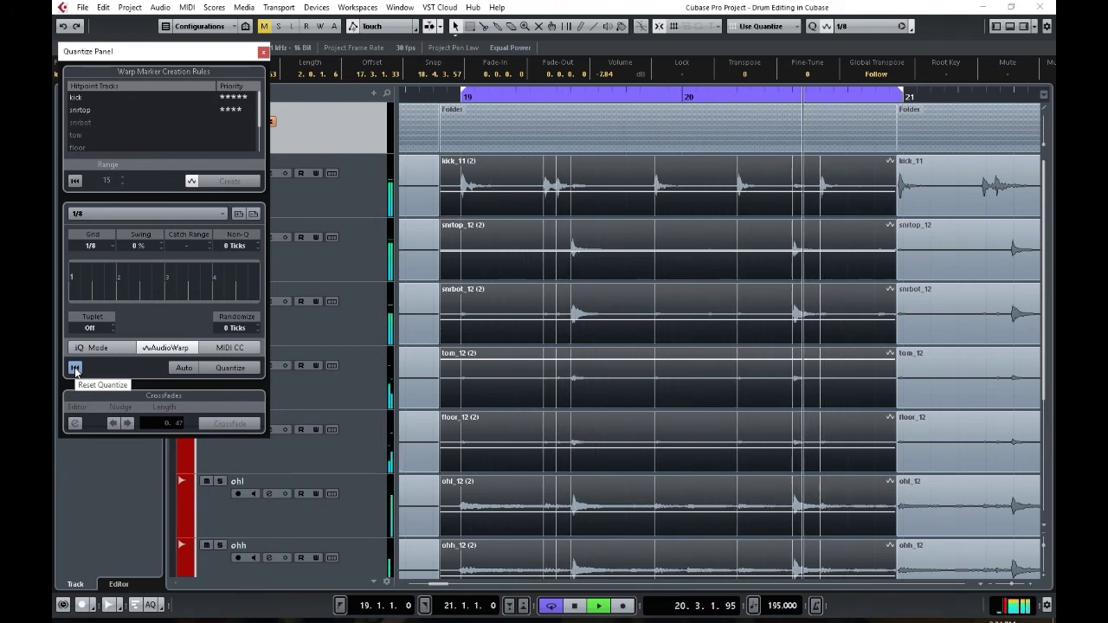
{"action": "left_click", "coordinate": [75, 367]}
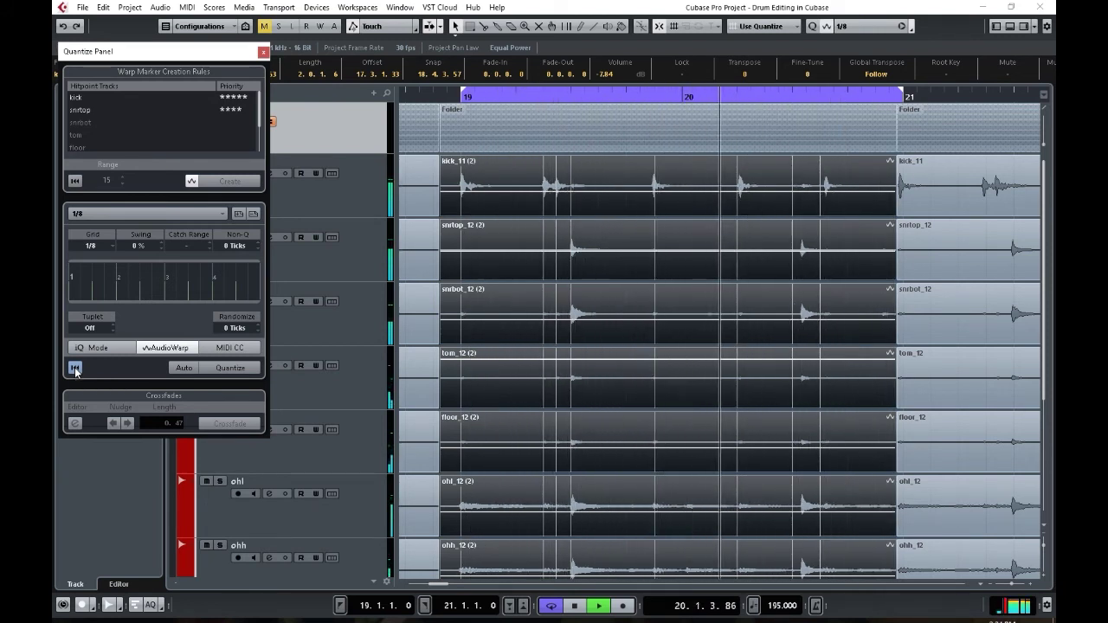
{"action": "left_click", "coordinate": [231, 368]}
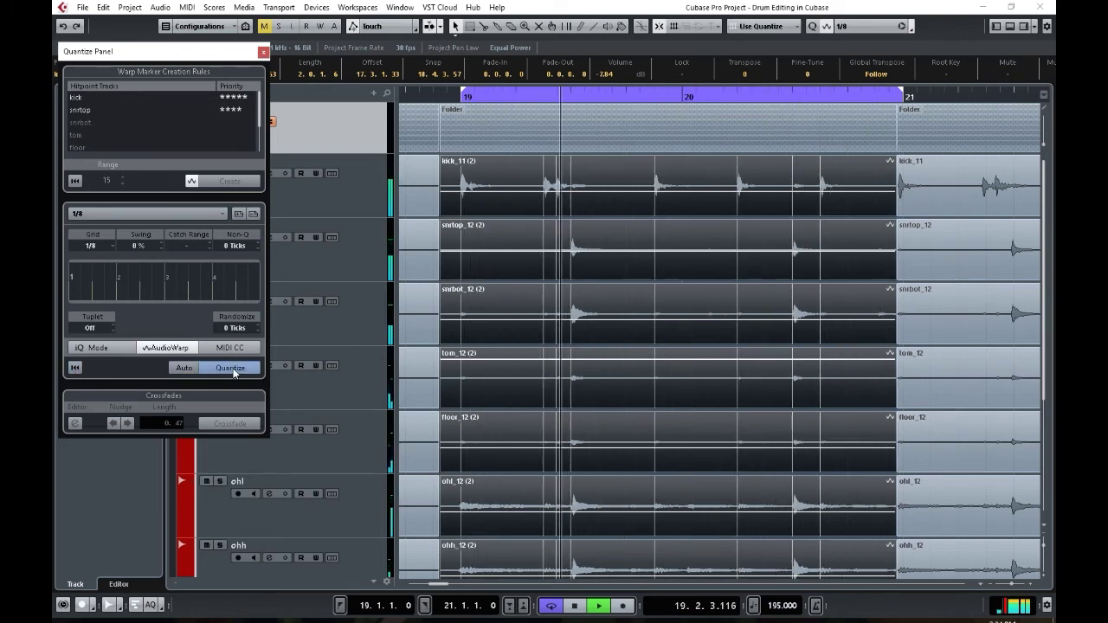
{"action": "left_click", "coordinate": [74, 368]}
{"action": "key", "text": "space"}
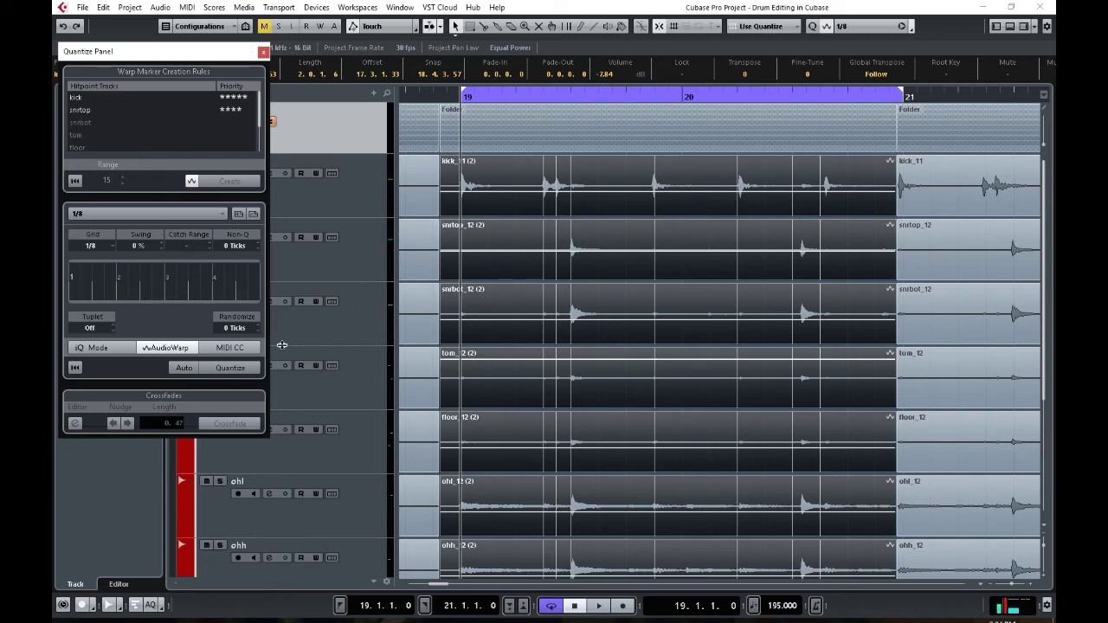
Reapply the 1/8 AudioWarp quantize and audition it against the original timing once more, ending with the quantize reset.
{"action": "left_click", "coordinate": [213, 369]}
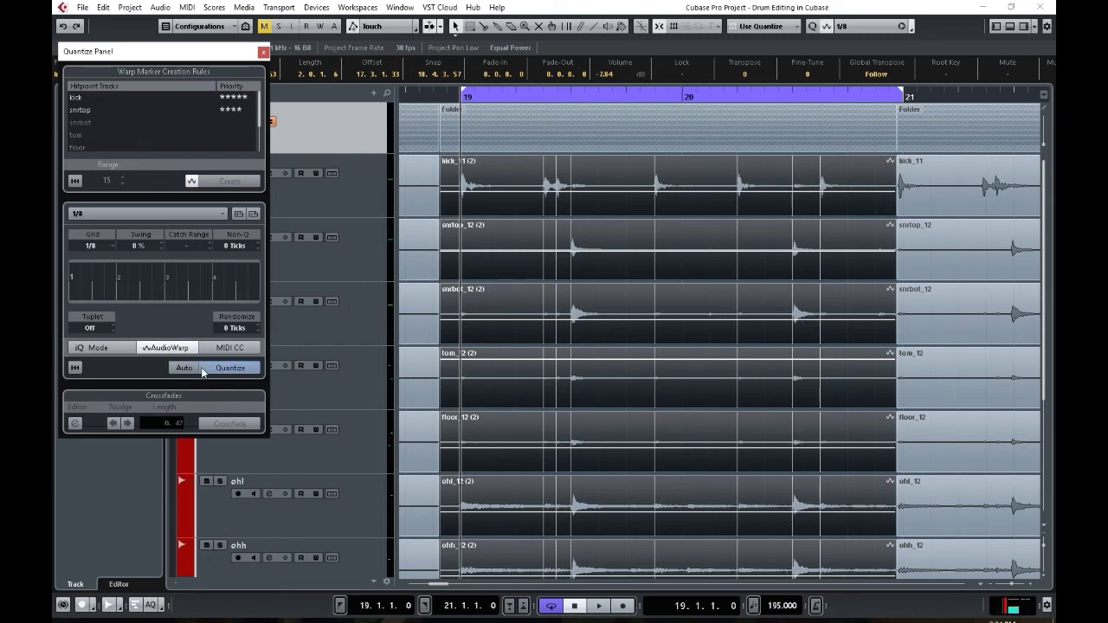
{"action": "key", "text": "space"}
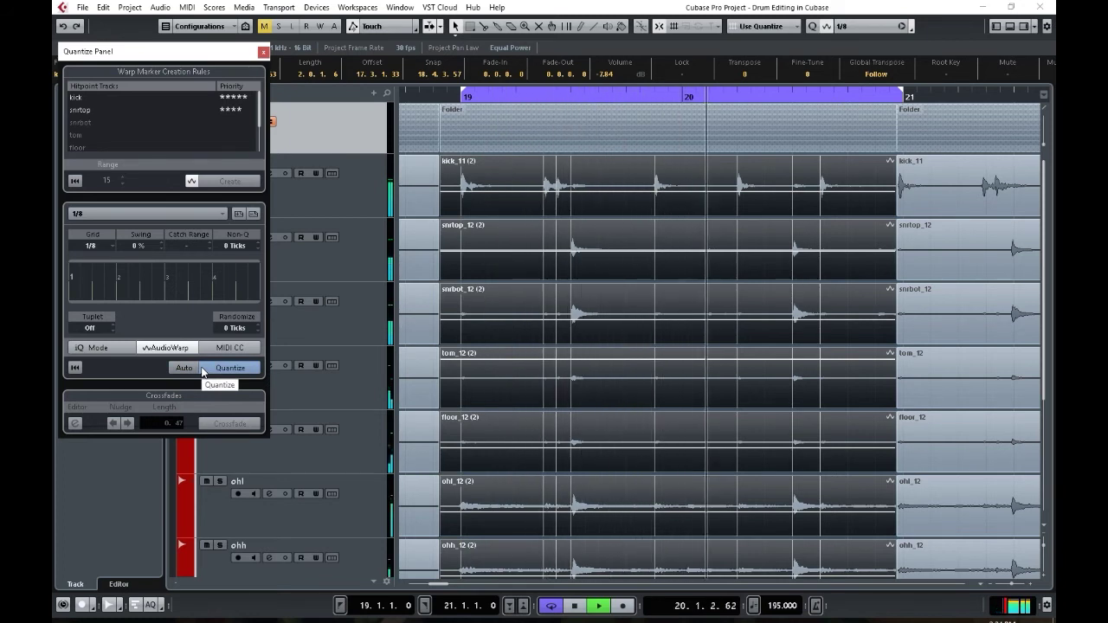
{"action": "left_click", "coordinate": [75, 368]}
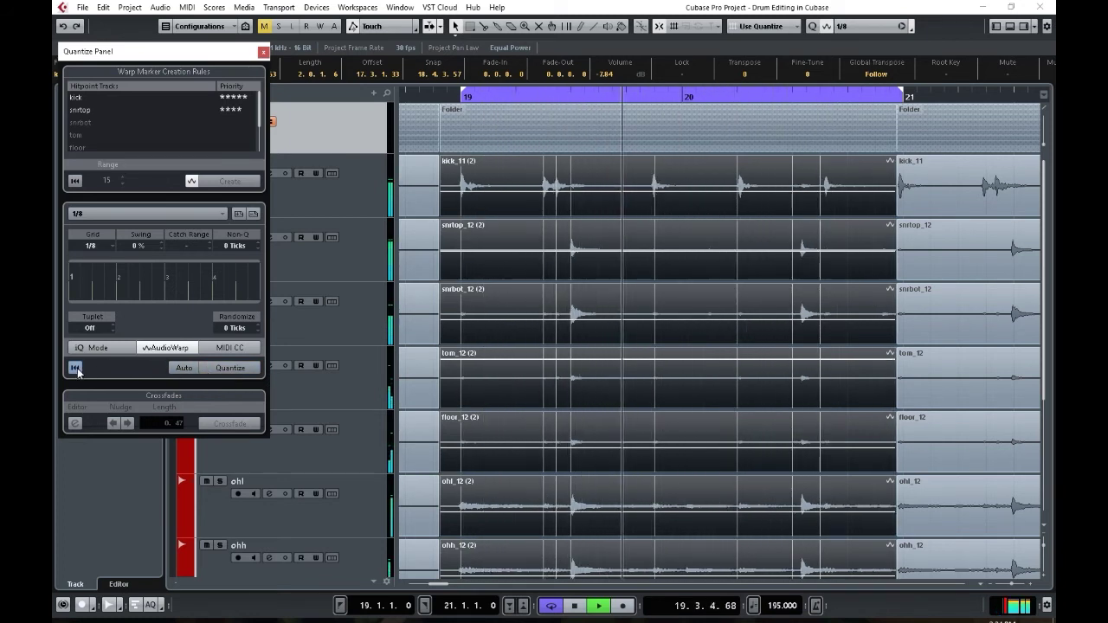
{"action": "left_click", "coordinate": [227, 370]}
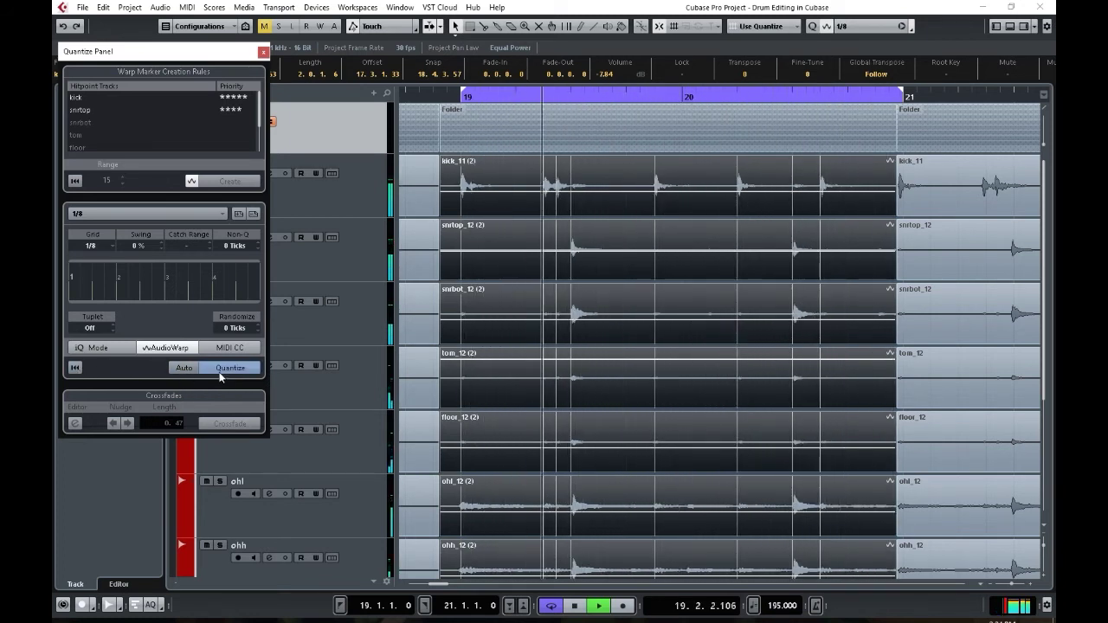
{"action": "left_click", "coordinate": [75, 369]}
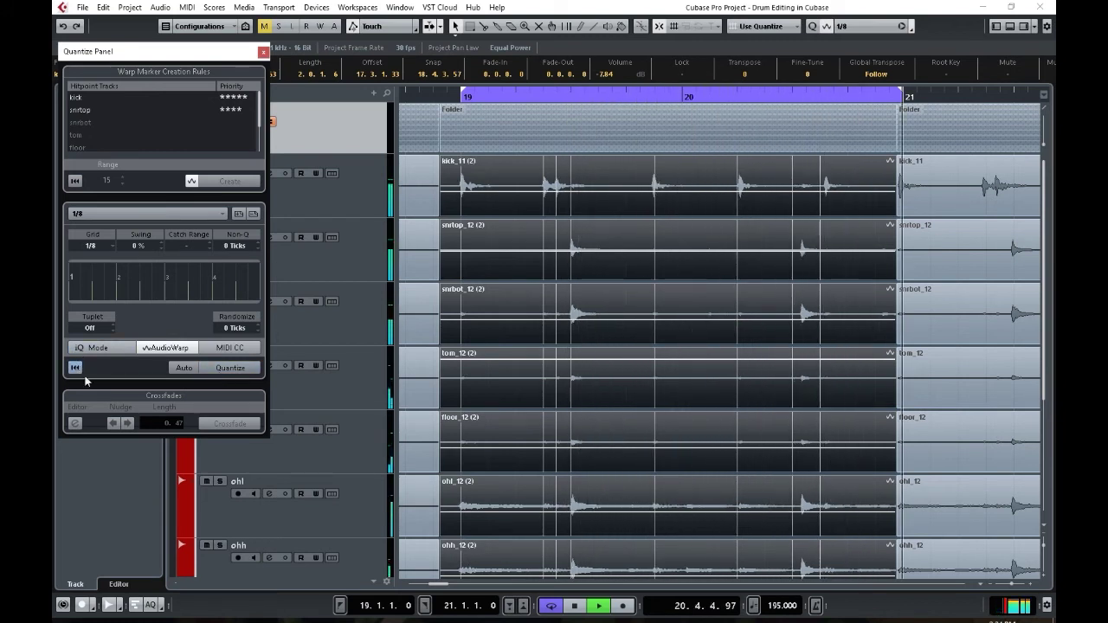
{"action": "key", "text": "space"}
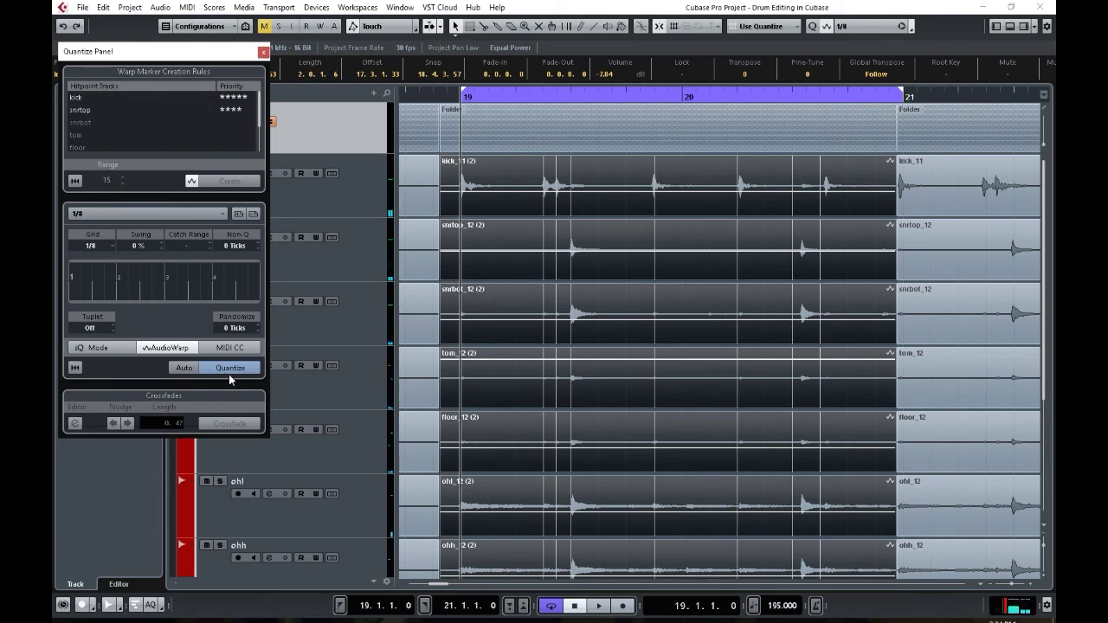
Set the quantize grid to 1/16, turn off AudioWarp, and slice the section at its hitpoints, accepting removal of the warp markers.
{"action": "left_click", "coordinate": [263, 53]}
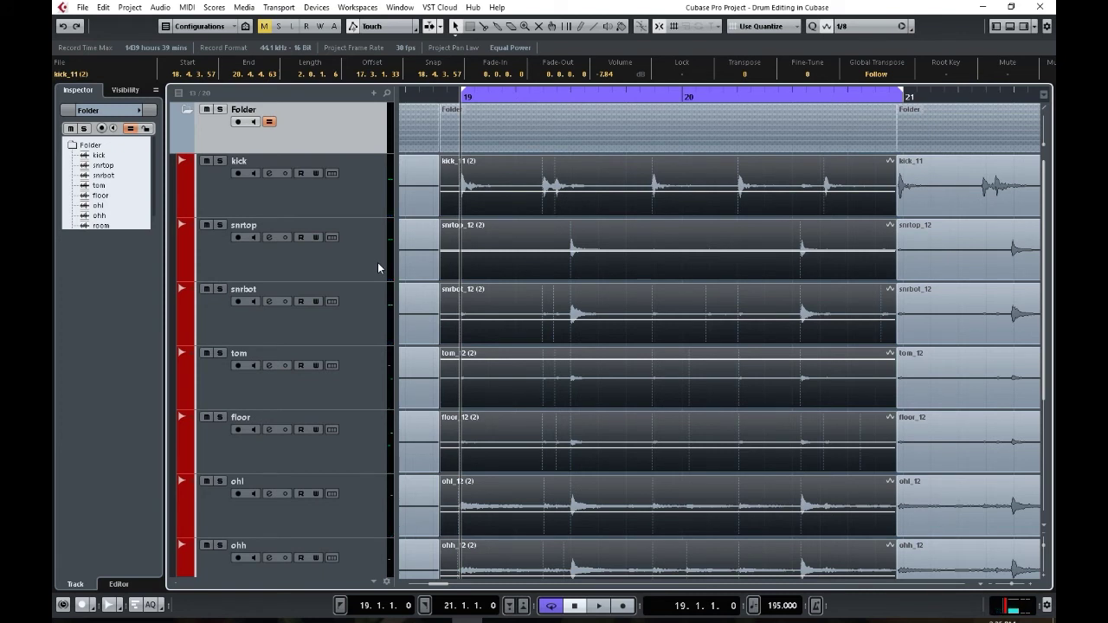
{"action": "left_click", "coordinate": [912, 26]}
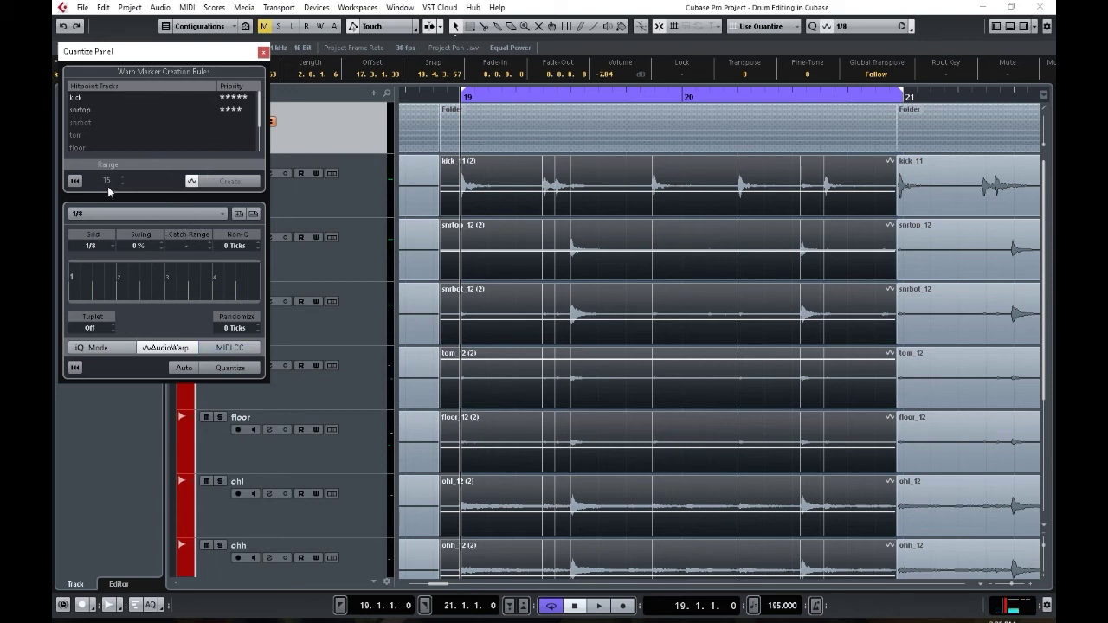
{"action": "left_click", "coordinate": [101, 214]}
{"action": "left_click", "coordinate": [98, 286]}
{"action": "left_click", "coordinate": [166, 350]}
{"action": "left_click", "coordinate": [230, 182]}
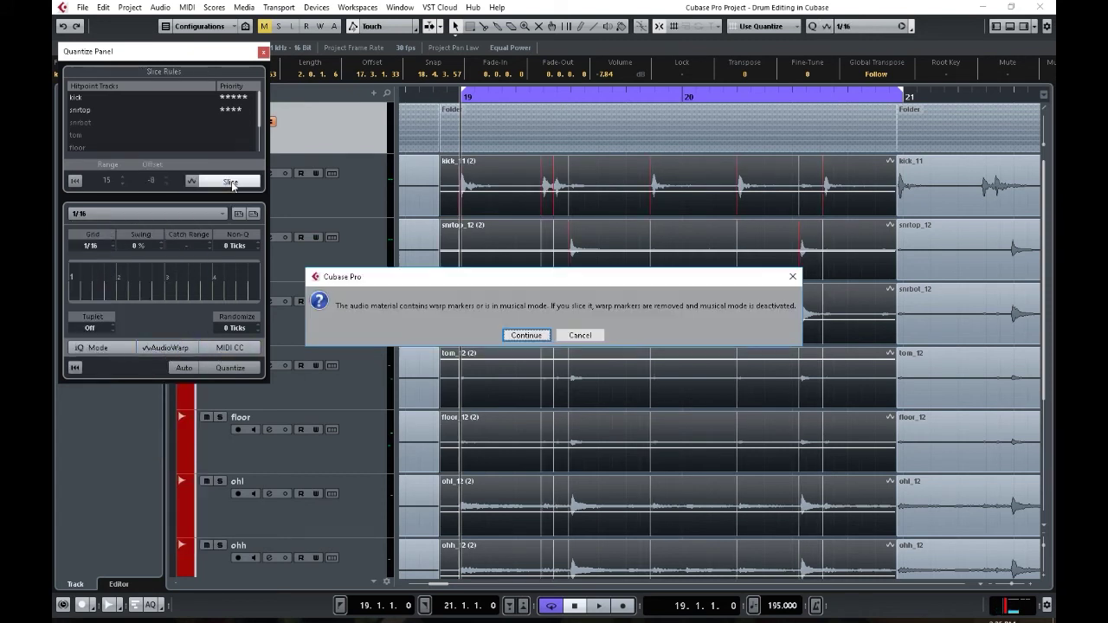
{"action": "left_click", "coordinate": [526, 335]}
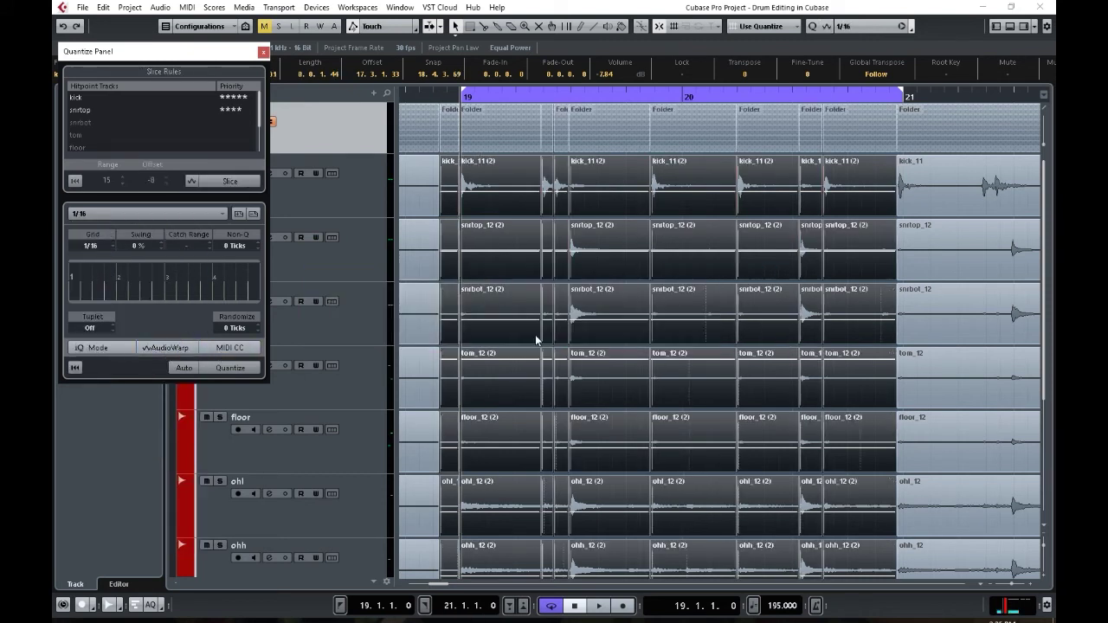
Try quantizing the slices to a 1/16 grid and to a 1/8 grid, undoing each attempt.
{"action": "left_click", "coordinate": [234, 368]}
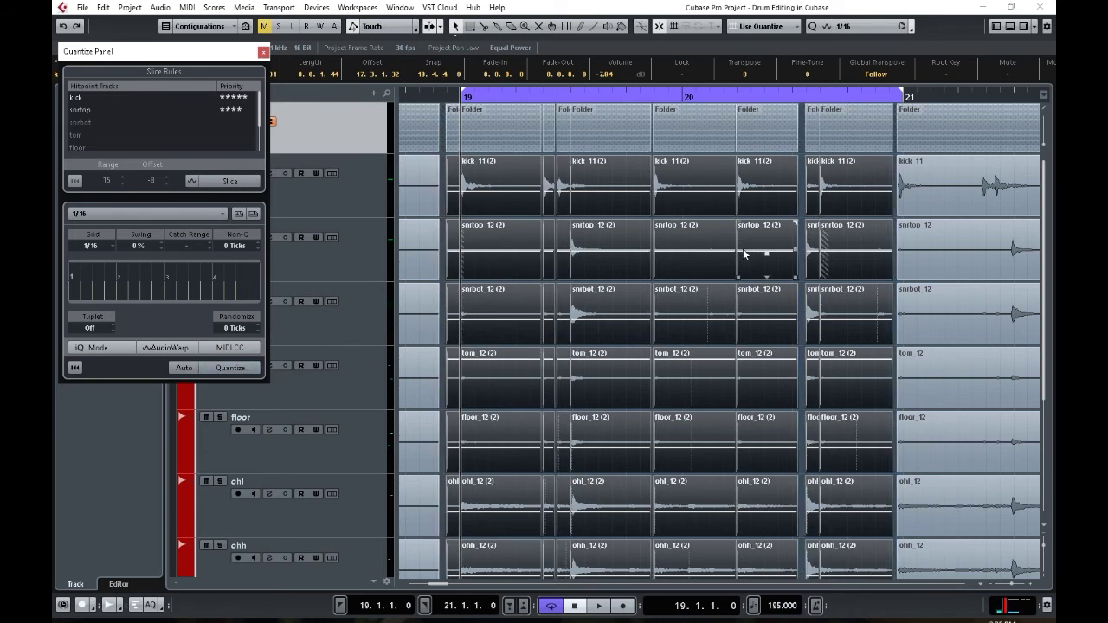
{"action": "key", "text": "ctrl+z"}
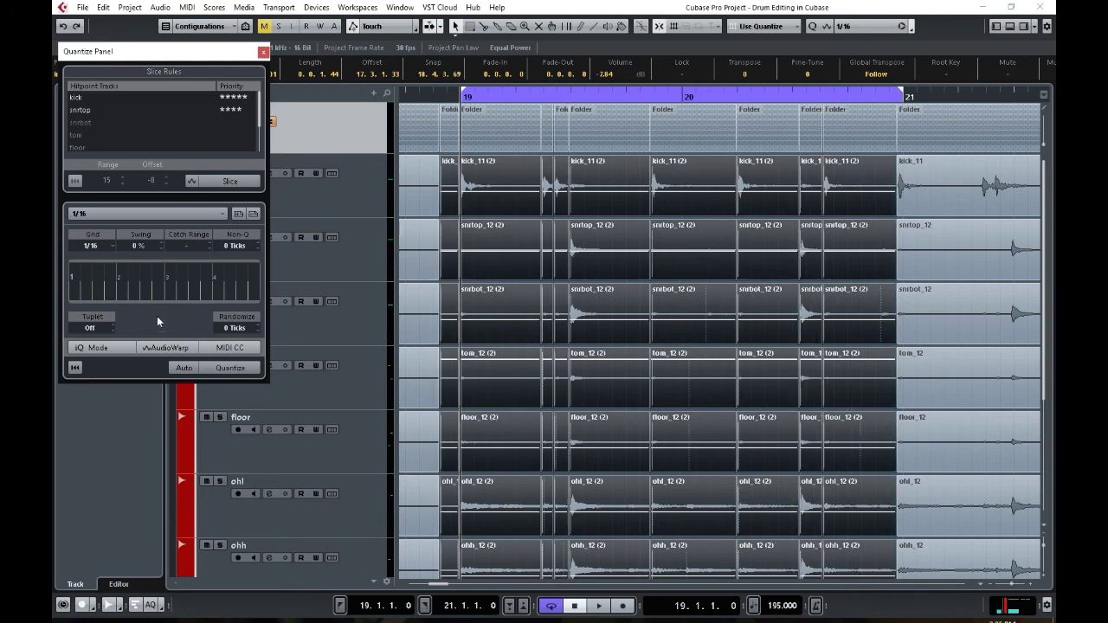
{"action": "left_click", "coordinate": [89, 239]}
{"action": "left_click", "coordinate": [107, 270]}
{"action": "left_click", "coordinate": [220, 368]}
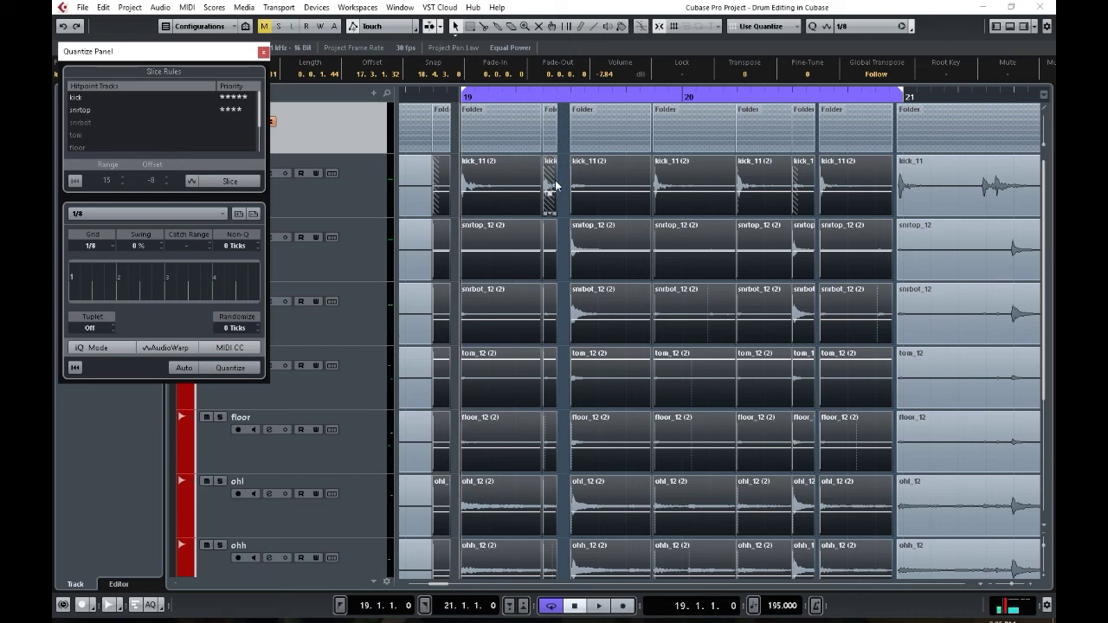
{"action": "key", "text": "ctrl+z"}
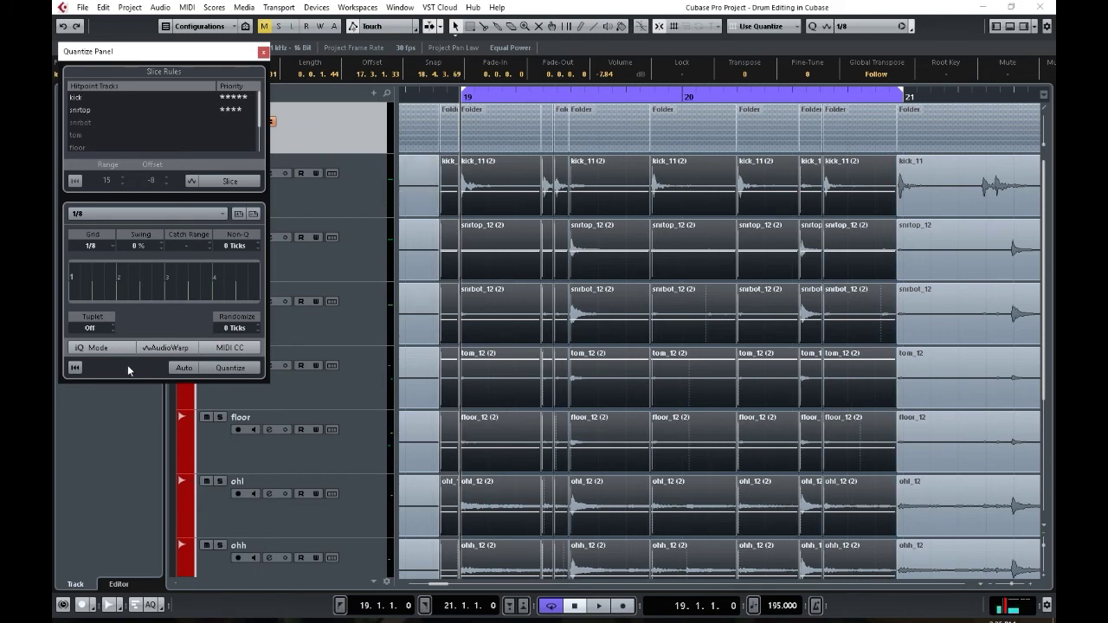
Quantize the slices to a 1/16 grid and move the second snare hit's slice across all tracks to 20.3.1.
{"action": "left_click", "coordinate": [177, 373]}
{"action": "left_click", "coordinate": [99, 248]}
{"action": "left_click", "coordinate": [106, 317]}
{"action": "left_click", "coordinate": [226, 368]}
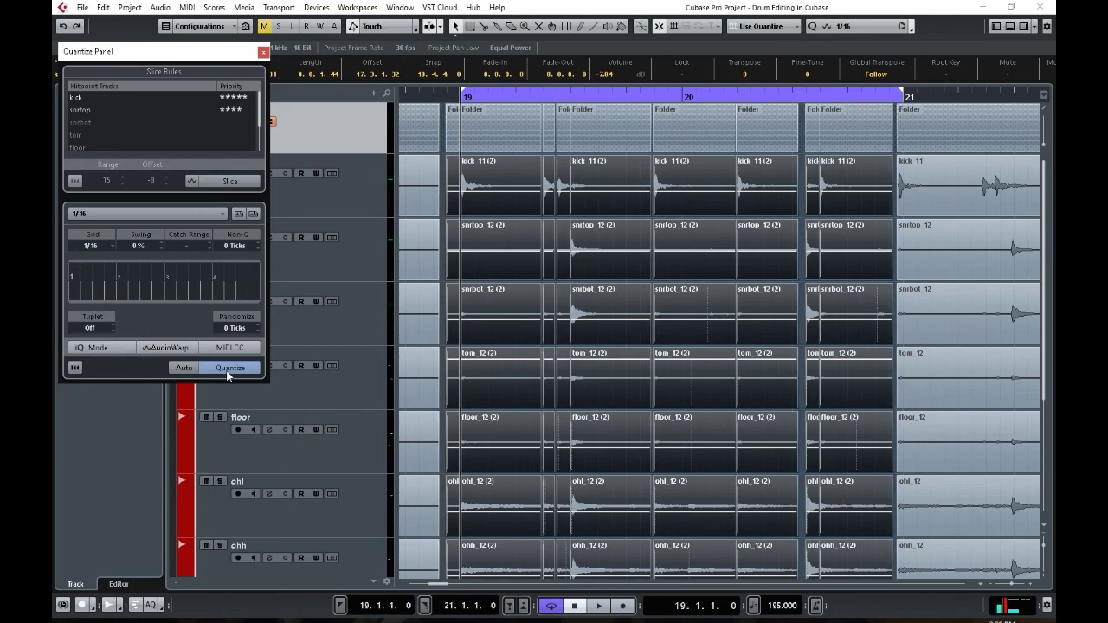
{"action": "left_click", "coordinate": [803, 249]}
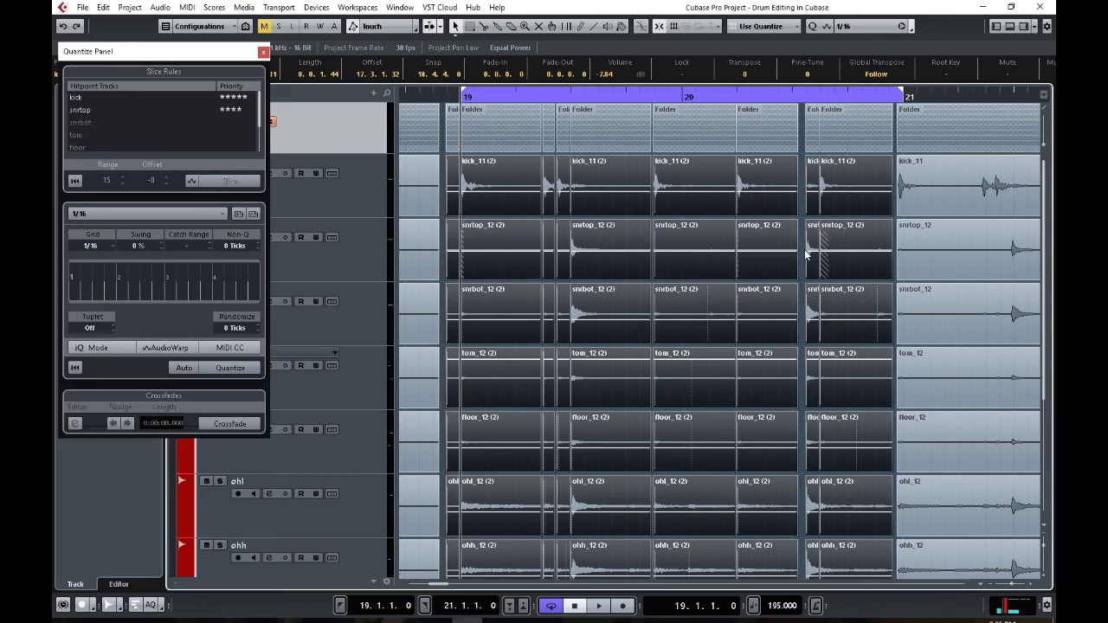
{"action": "left_click_drag", "start_coordinate": [811, 258], "coordinate": [789, 265]}
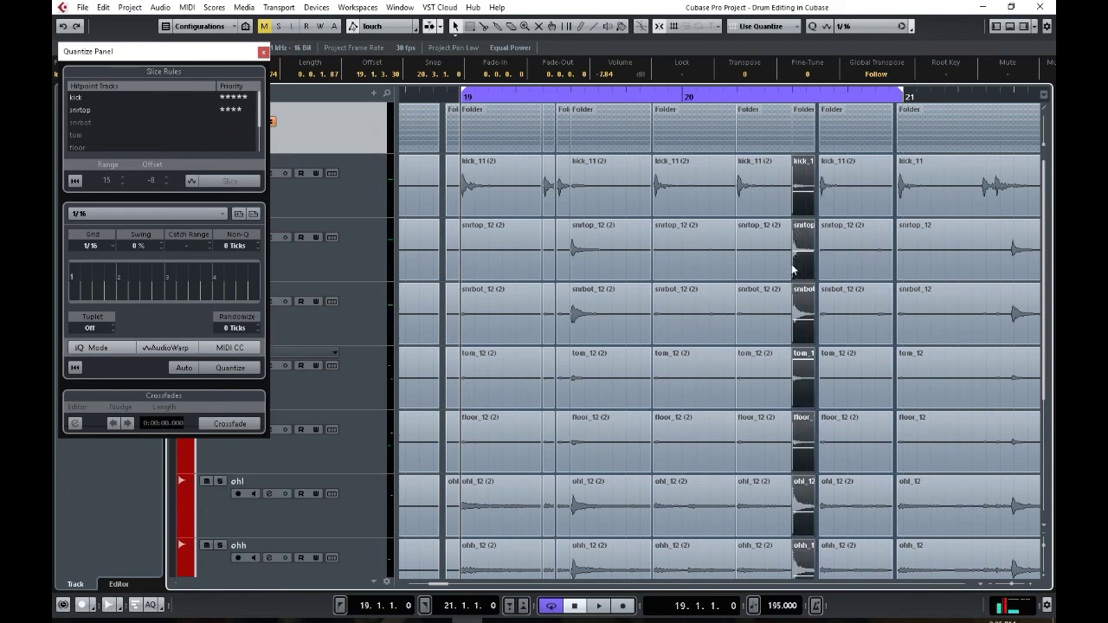
Select all the slices from bar 19 through the last one before bar 21 and crossfade them.
{"action": "left_click", "coordinate": [844, 252]}
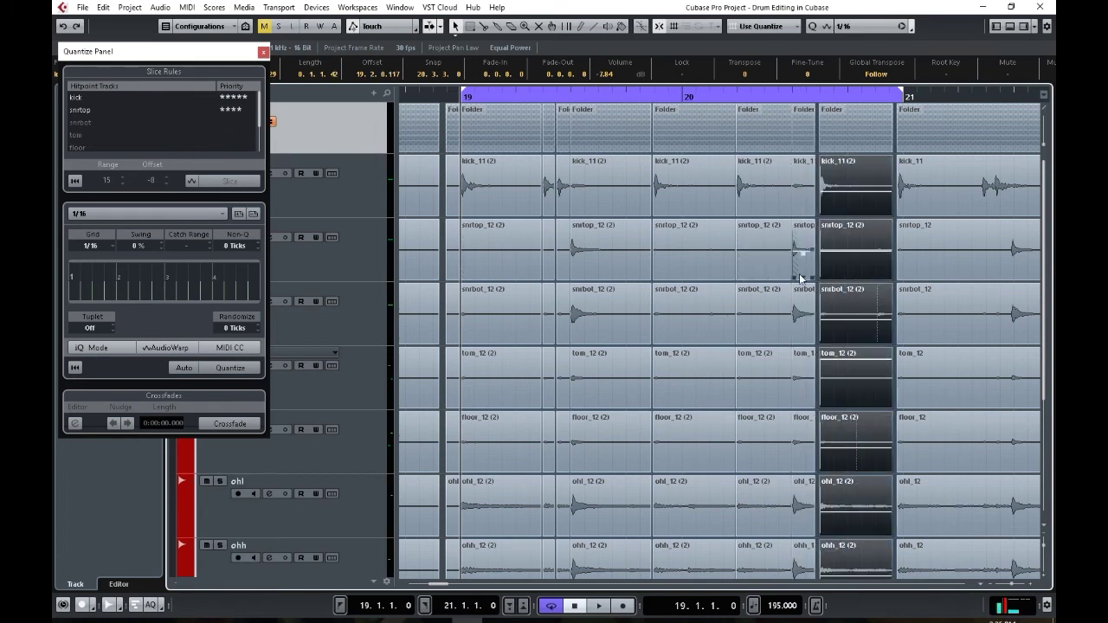
{"action": "left_click_drag", "start_coordinate": [793, 277], "coordinate": [500, 287]}
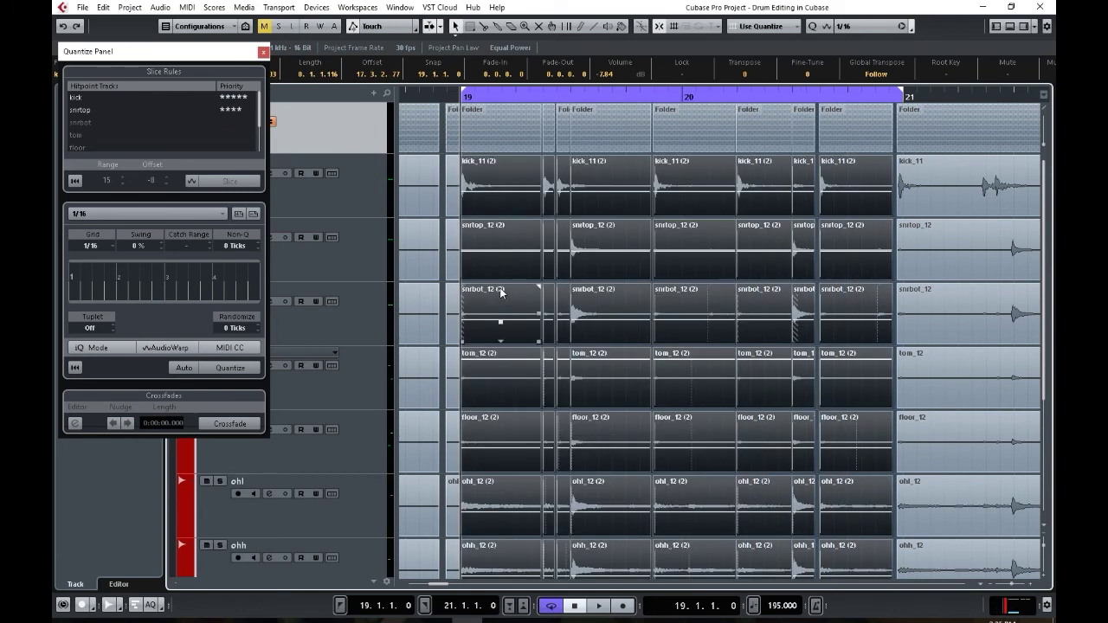
{"action": "left_click", "coordinate": [227, 368]}
{"action": "left_click", "coordinate": [218, 425]}
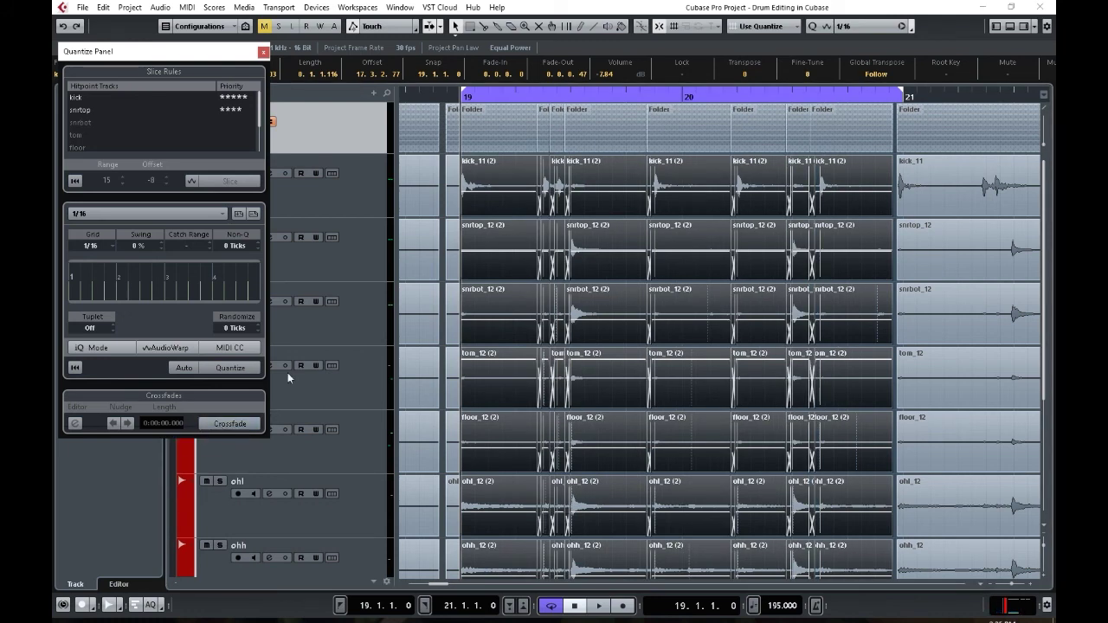
Select all the slices from bar 19 through the last one before bar 21 and set their crossfade length to 0.11.
{"action": "left_click", "coordinate": [485, 116]}
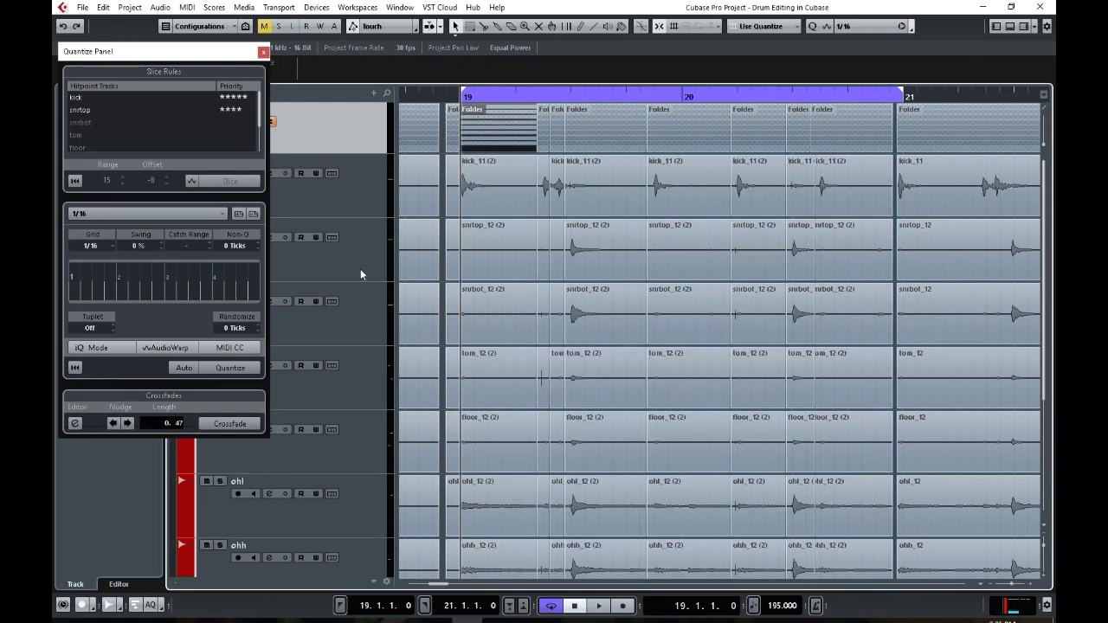
{"action": "left_click", "coordinate": [500, 208]}
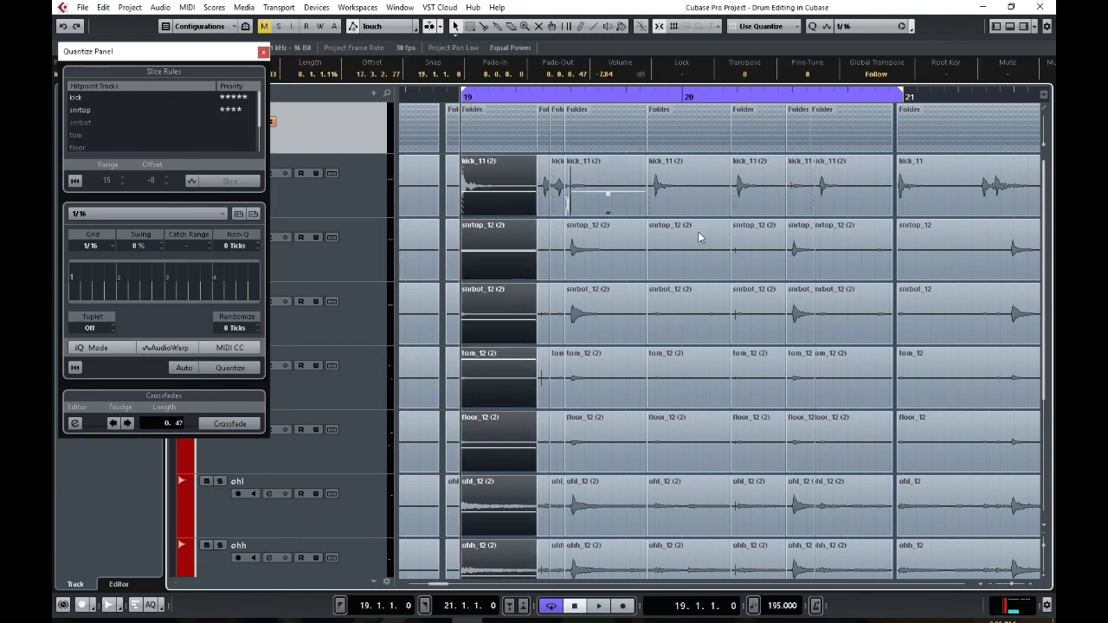
{"action": "left_click", "coordinate": [837, 206], "text": "shift"}
{"action": "left_click_drag", "start_coordinate": [851, 184], "coordinate": [525, 247]}
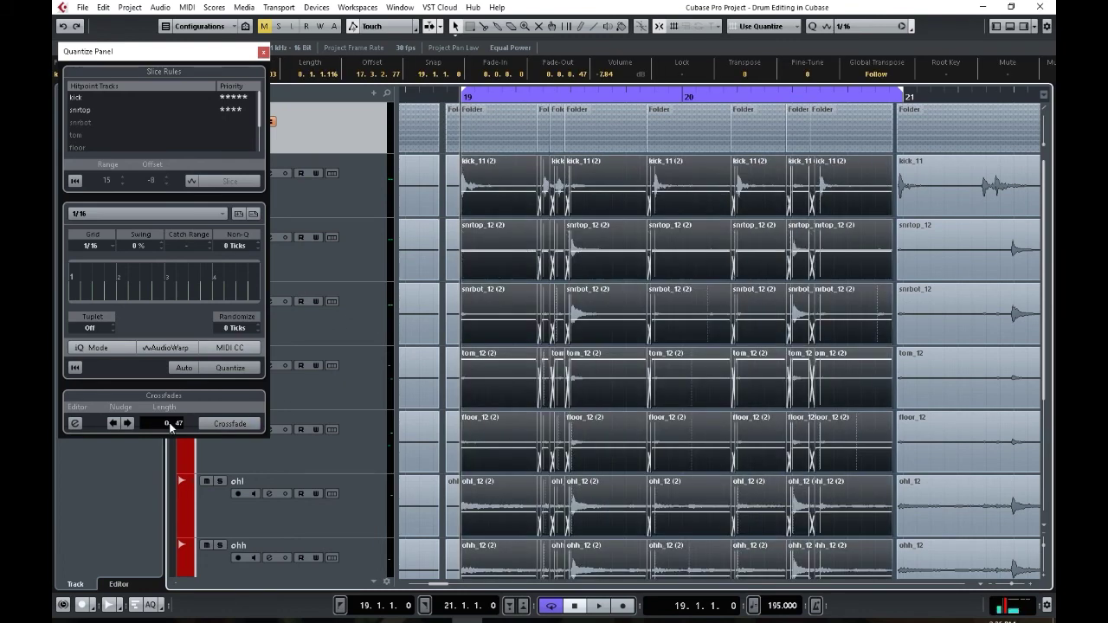
{"action": "left_click", "coordinate": [175, 424]}
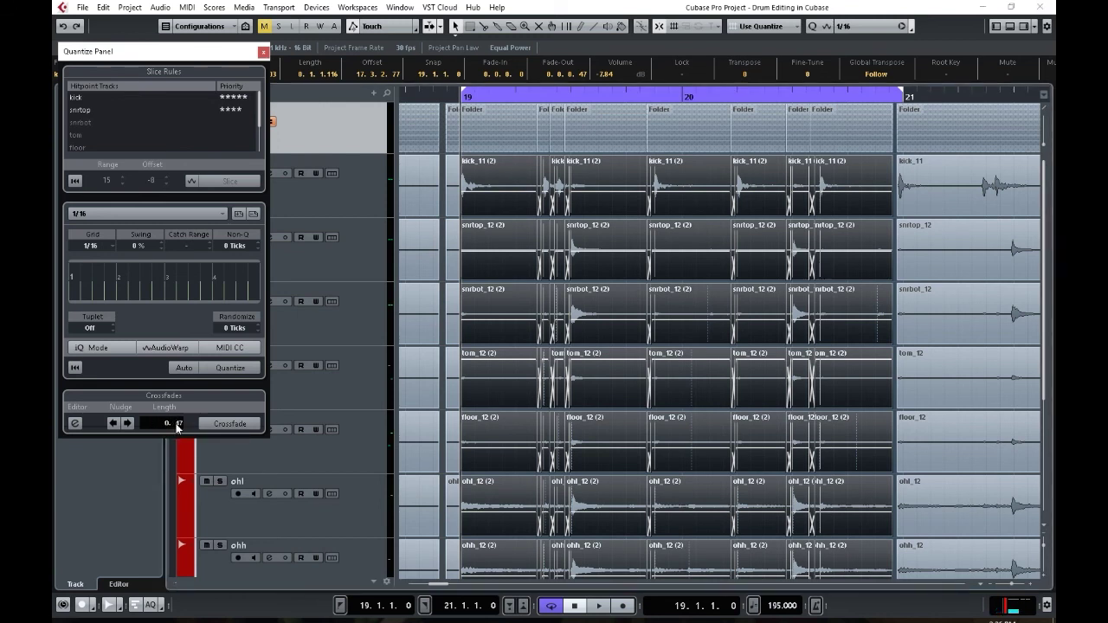
{"action": "type", "text": "11"}
{"action": "key", "text": "Return"}
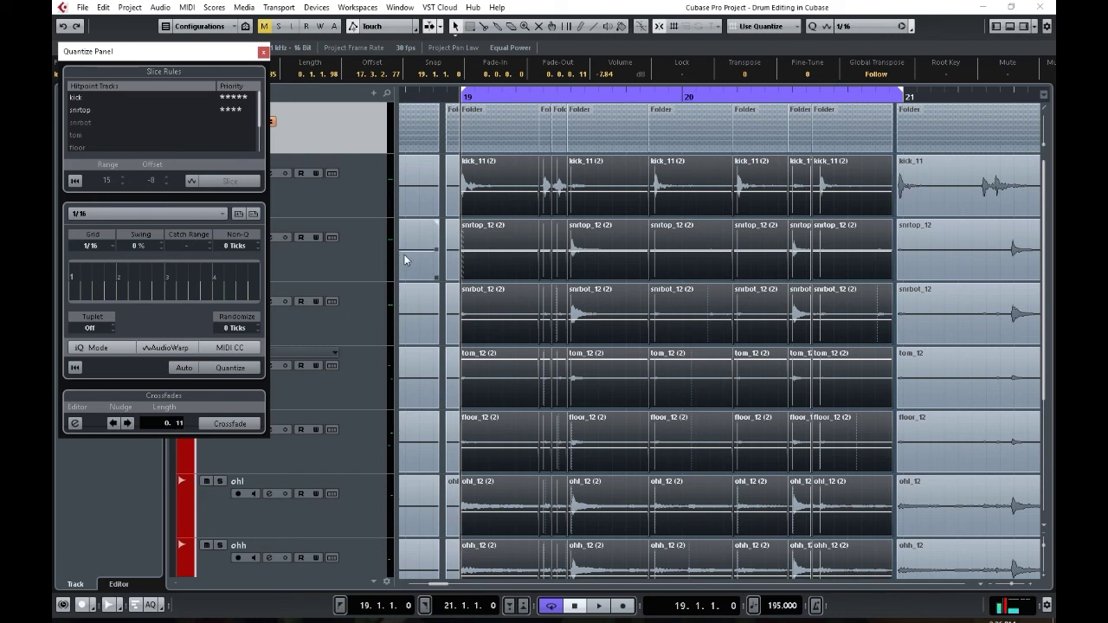
Nudge the selected slices' crossfades repeatedly to a later position while the looped section plays, and stop playback.
{"action": "key", "text": "space"}
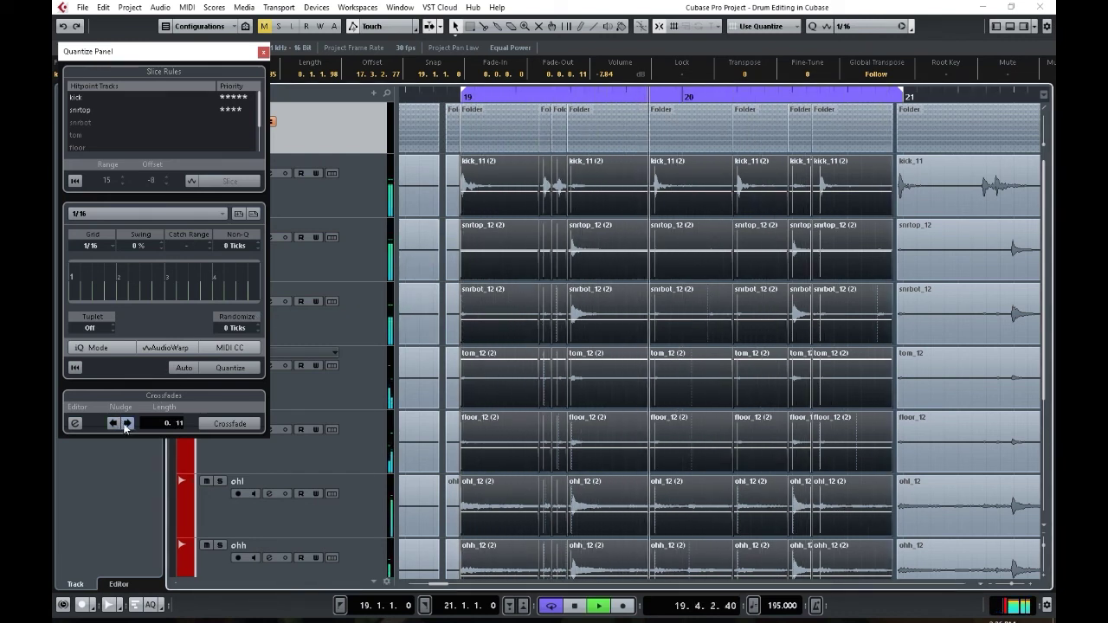
{"action": "left_click", "coordinate": [125, 426]}
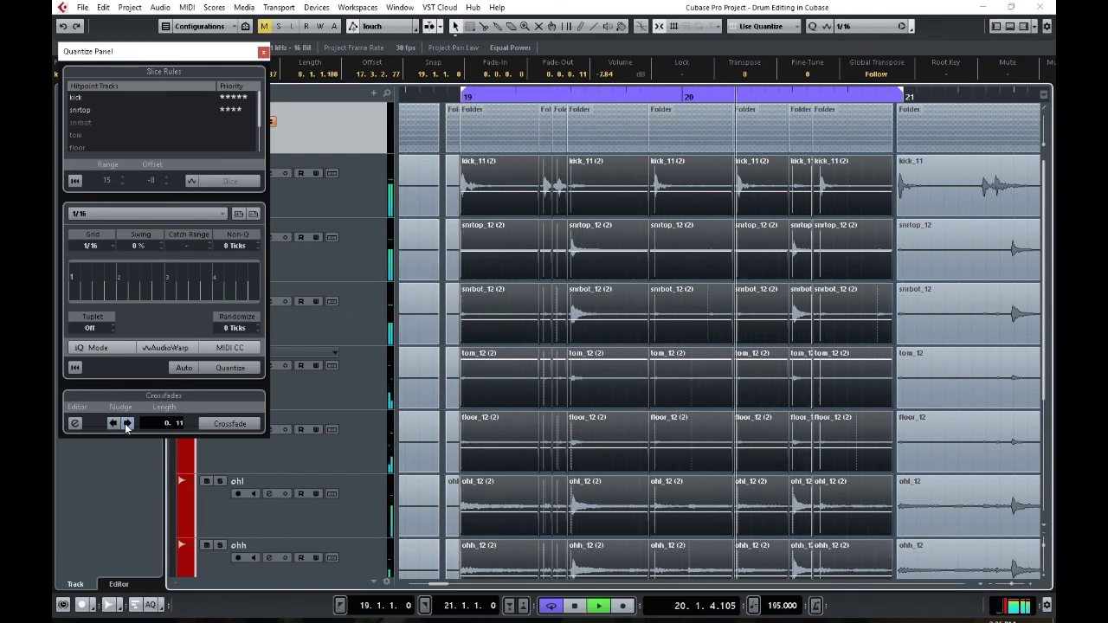
{"action": "left_click", "coordinate": [125, 426]}
{"action": "left_click", "coordinate": [125, 426]}
{"action": "left_click", "coordinate": [128, 425]}
{"action": "left_click", "coordinate": [127, 425]}
{"action": "left_click", "coordinate": [127, 425]}
{"action": "left_click", "coordinate": [127, 425]}
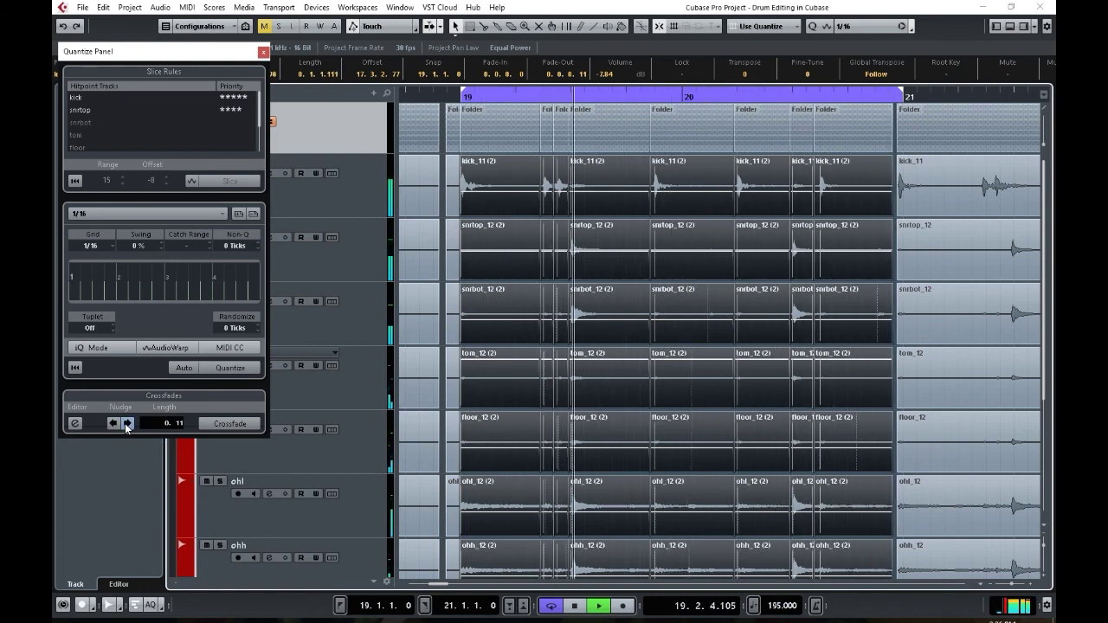
{"action": "key", "text": "space"}
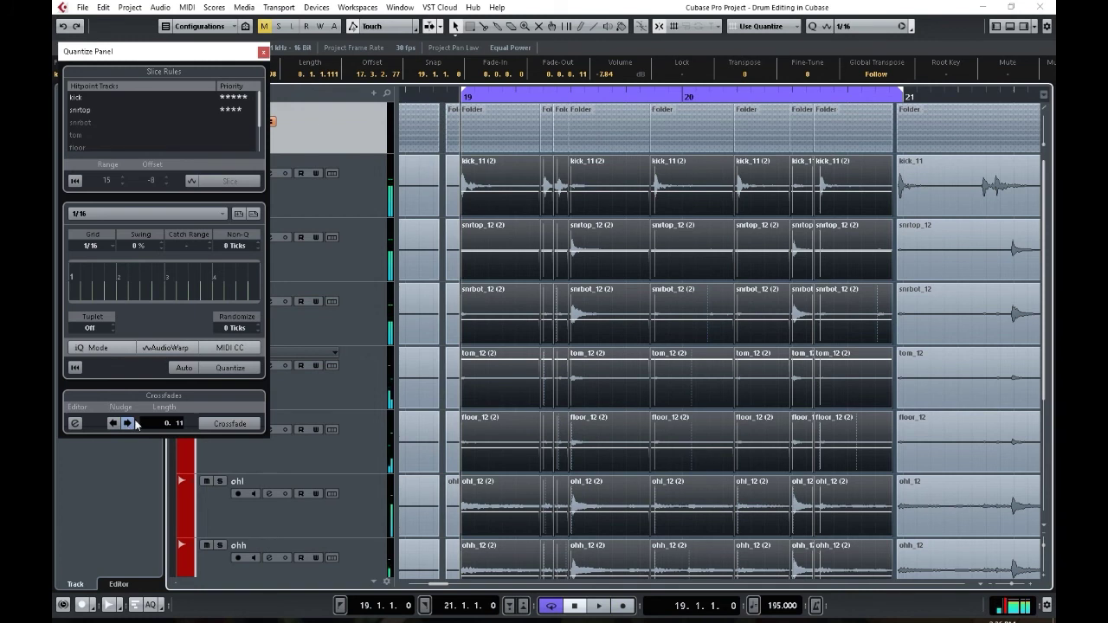
Split the uncut take after bar 21 across all tracks before the snare near 21.3, the kick near 21.4, and the snare just after bar 22.
{"action": "left_click", "coordinate": [504, 99]}
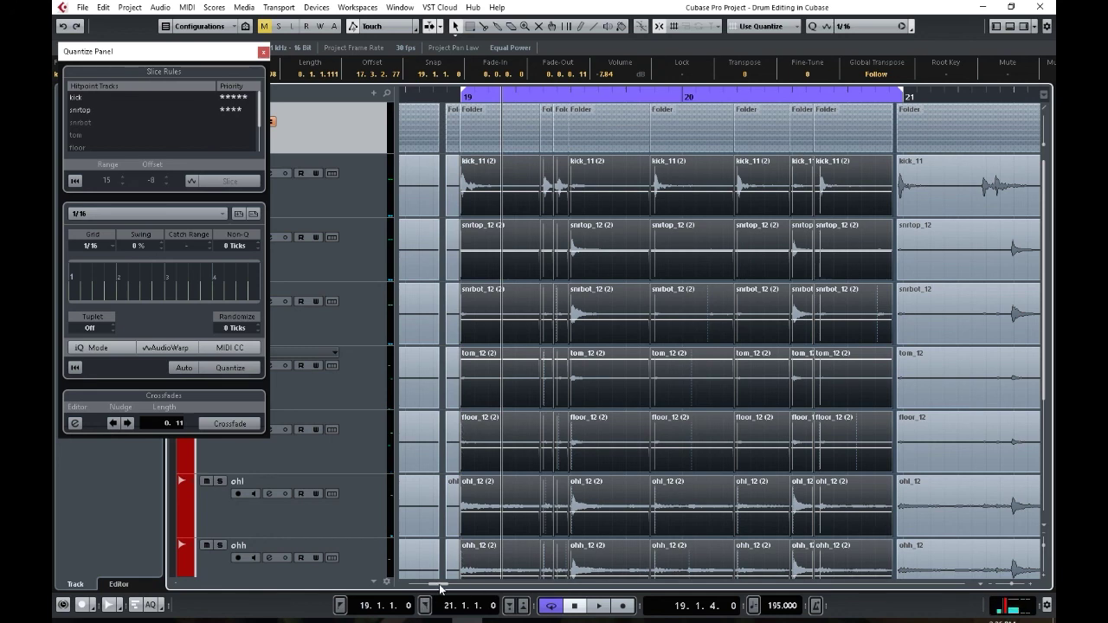
{"action": "scroll", "coordinate": [440, 587], "scroll_direction": "right", "scroll_amount": 5}
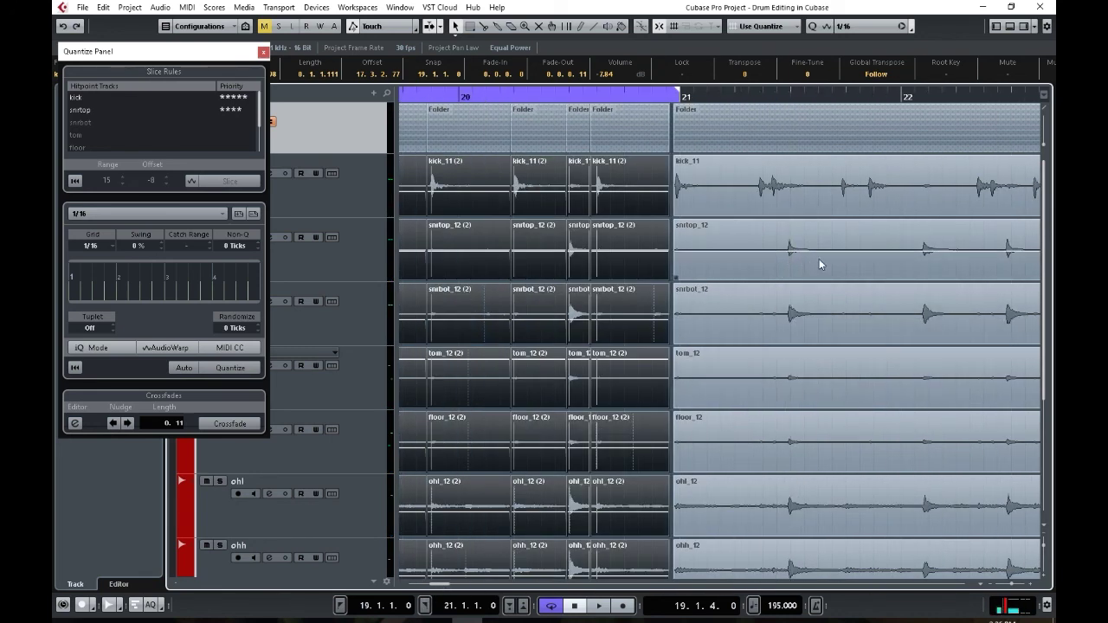
{"action": "left_click", "coordinate": [919, 251], "text": "alt"}
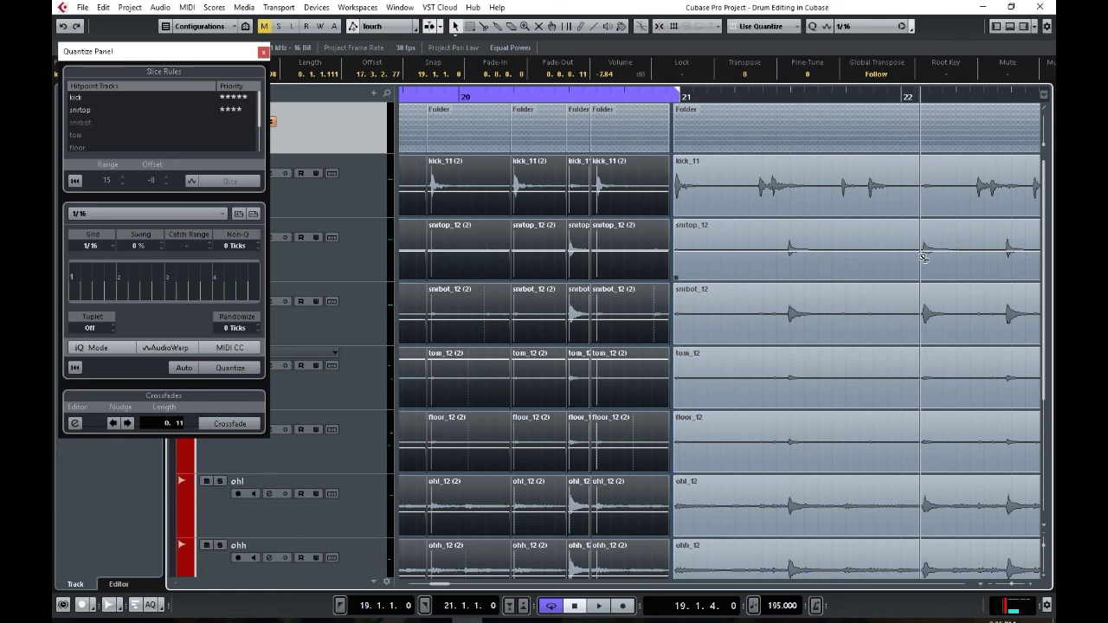
{"action": "left_click", "coordinate": [837, 250], "text": "alt"}
{"action": "left_click", "coordinate": [787, 252], "text": "alt"}
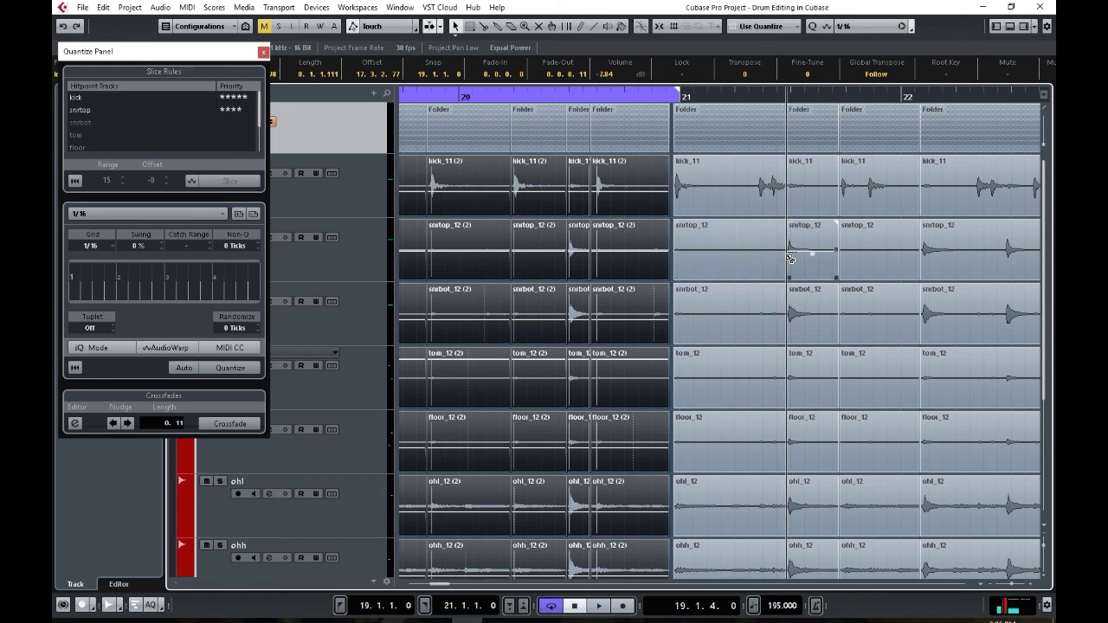
Slip the audio slightly later inside the first three slices from bar 21, keeping the slice boundaries in place.
{"action": "left_click", "coordinate": [734, 206]}
{"action": "left_click_drag", "start_coordinate": [735, 207], "coordinate": [738, 206]}
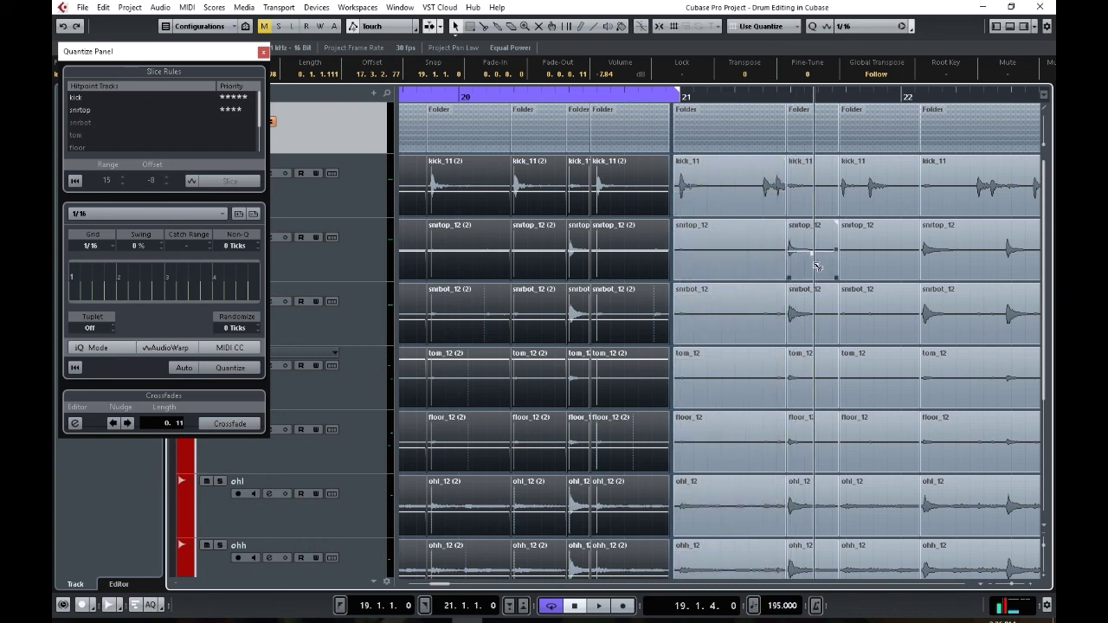
{"action": "left_click", "coordinate": [810, 264]}
{"action": "left_click_drag", "start_coordinate": [811, 263], "coordinate": [816, 264]}
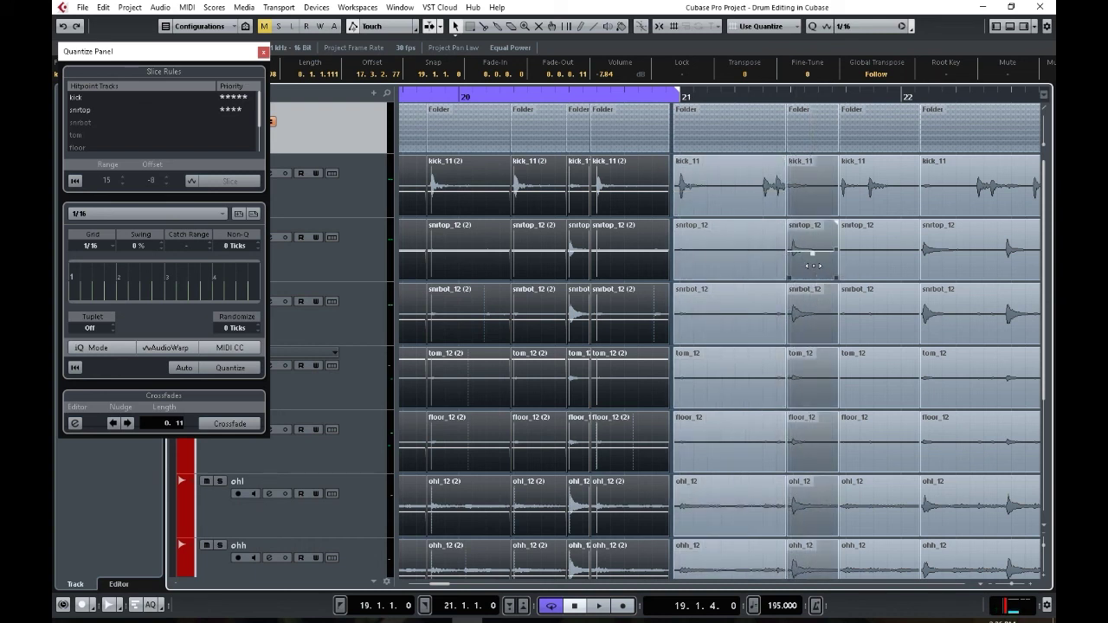
{"action": "left_click_drag", "start_coordinate": [883, 204], "coordinate": [879, 204]}
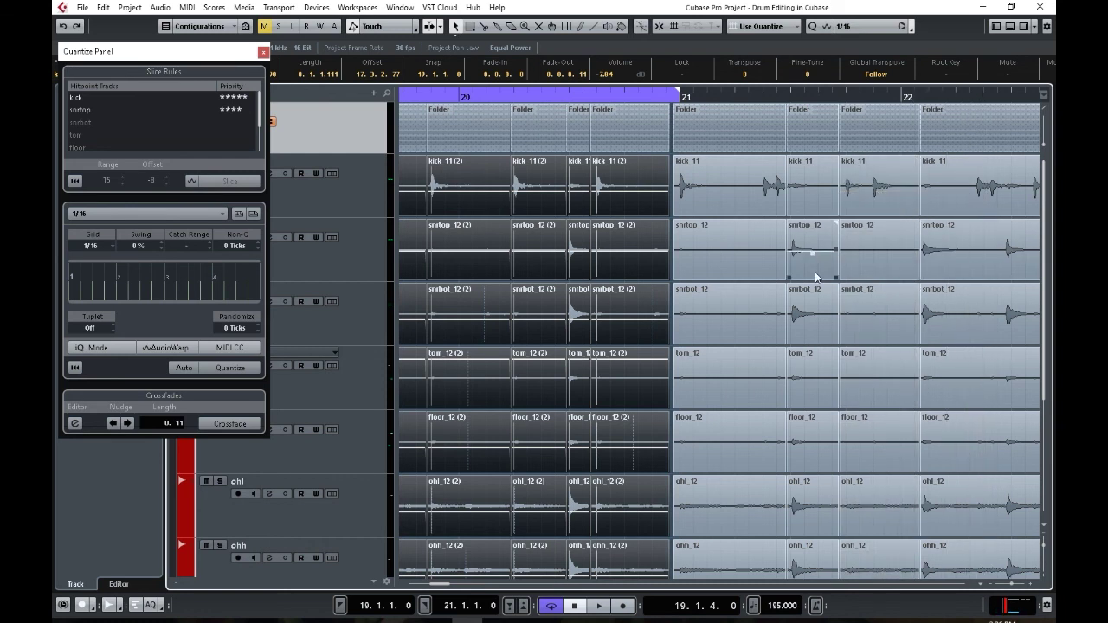
Extend the start of the slice at bar 21 slightly earlier, crossfade it across all tracks, and audition the edits from bar 20.
{"action": "left_click_drag", "start_coordinate": [673, 216], "coordinate": [666, 215]}
{"action": "key", "text": "x"}
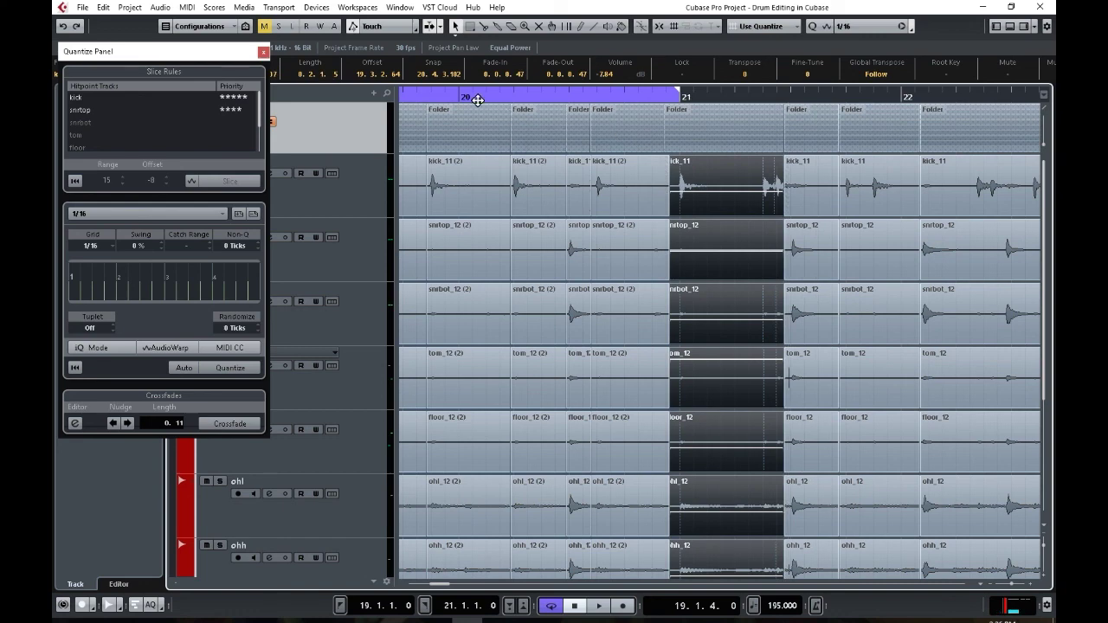
{"action": "left_click", "coordinate": [478, 100]}
{"action": "key", "text": "space"}
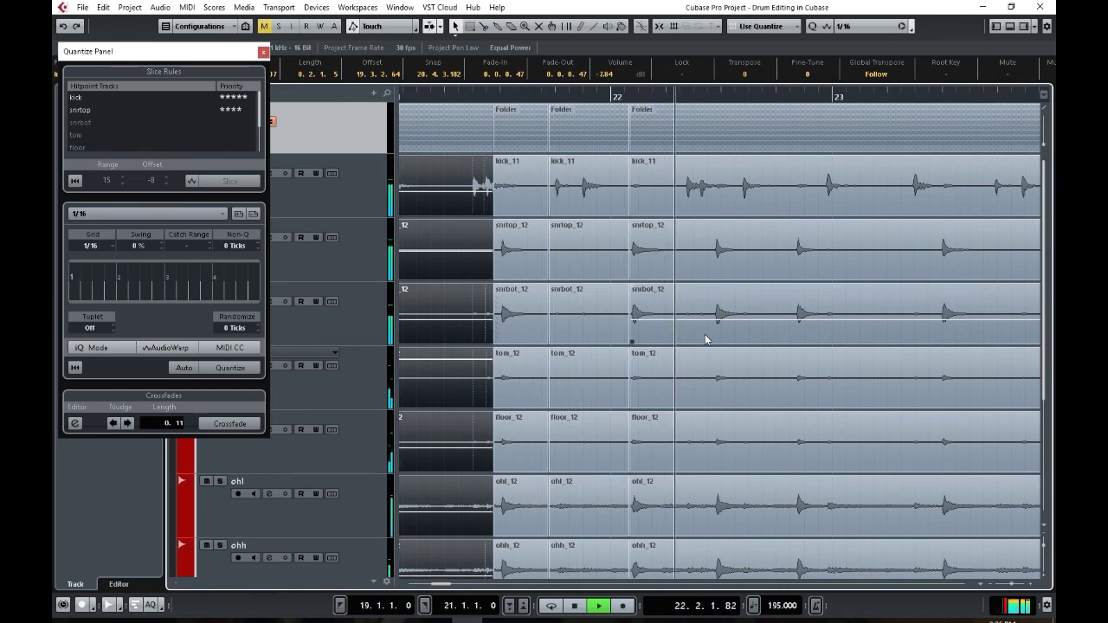
{"action": "key", "text": "space"}
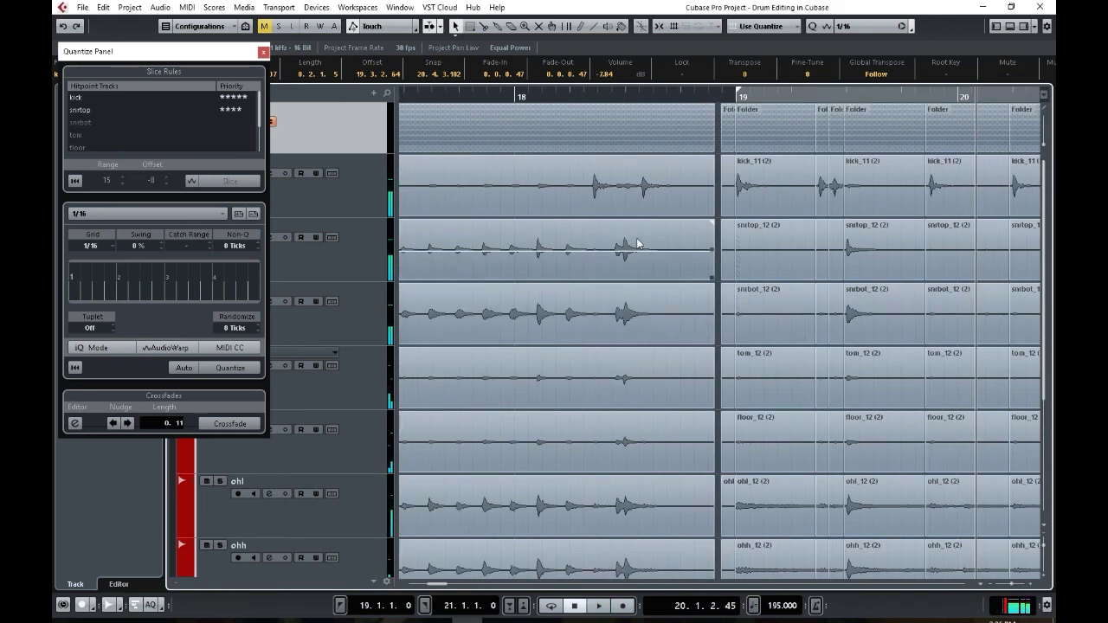